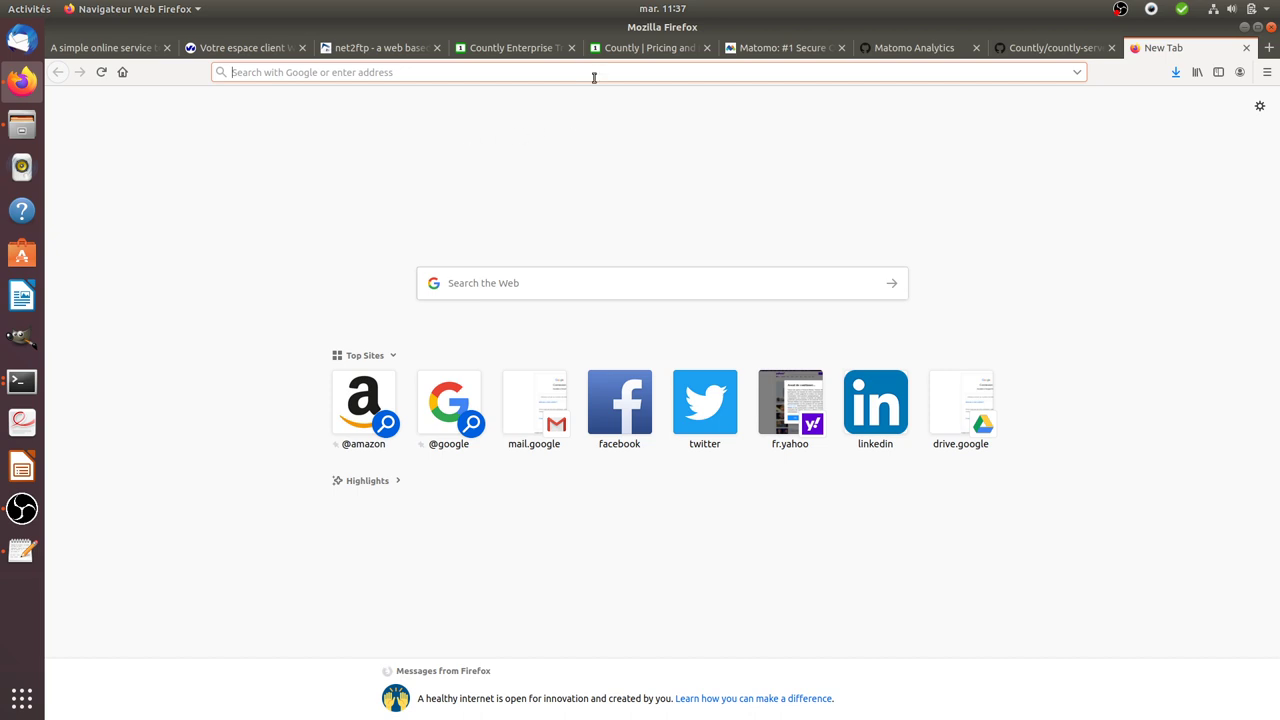
Switch from the Countly Enterprise trial tab to the Countly Pricing and Editions page
{"action": "left_click", "coordinate": [514, 45]}
{"action": "left_click", "coordinate": [604, 52]}
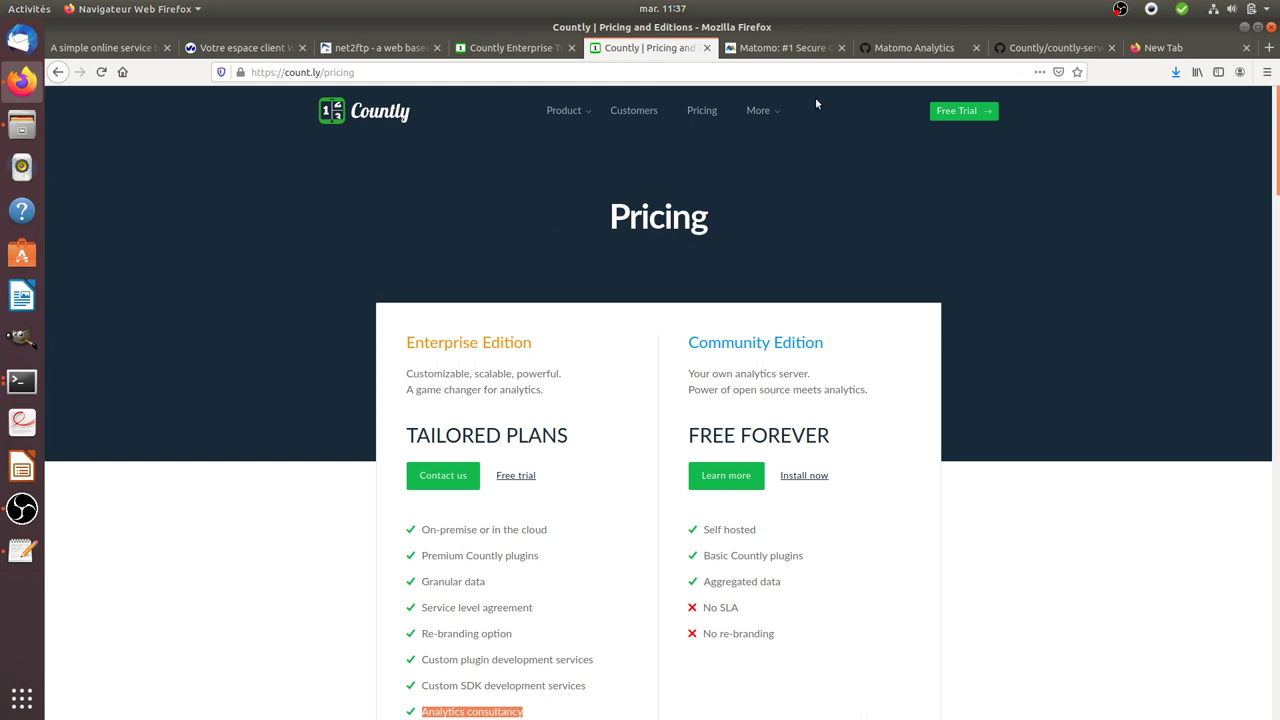
Compare Matomo's homepage with Countly's pricing, ending on Matomo Analytics' GitHub organization page
{"action": "left_click", "coordinate": [785, 47]}
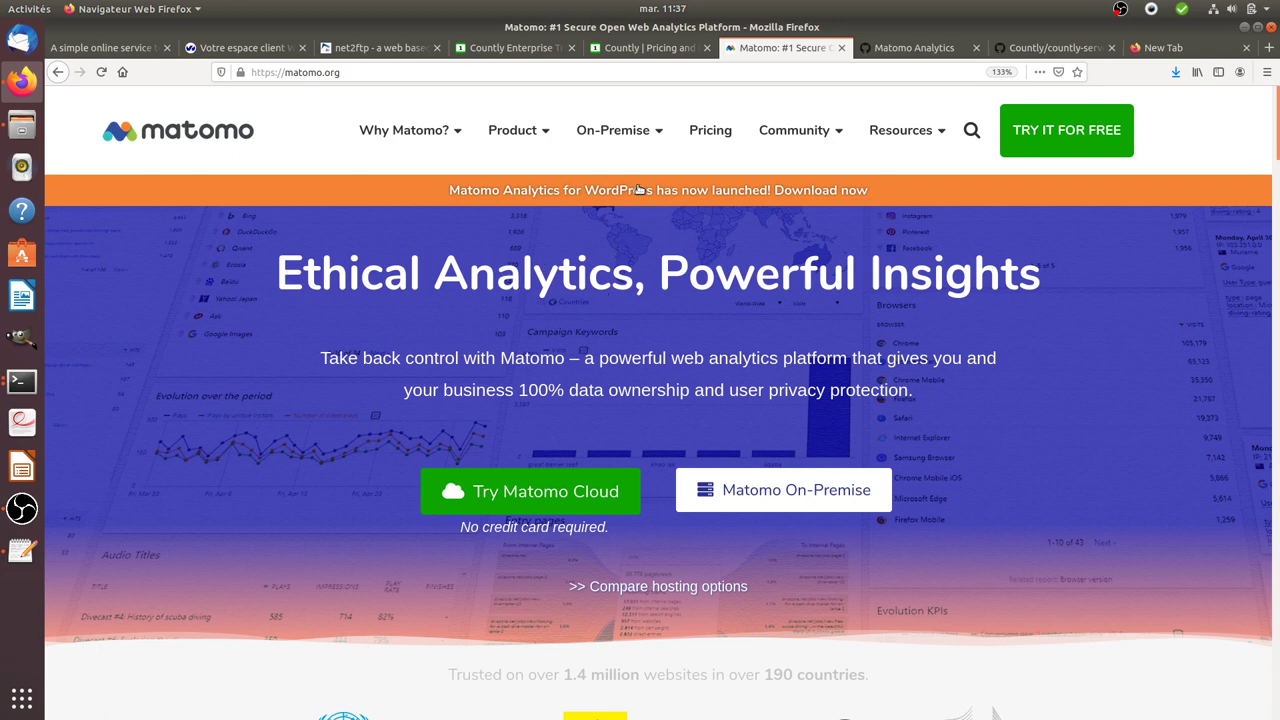
{"action": "left_click", "coordinate": [652, 50]}
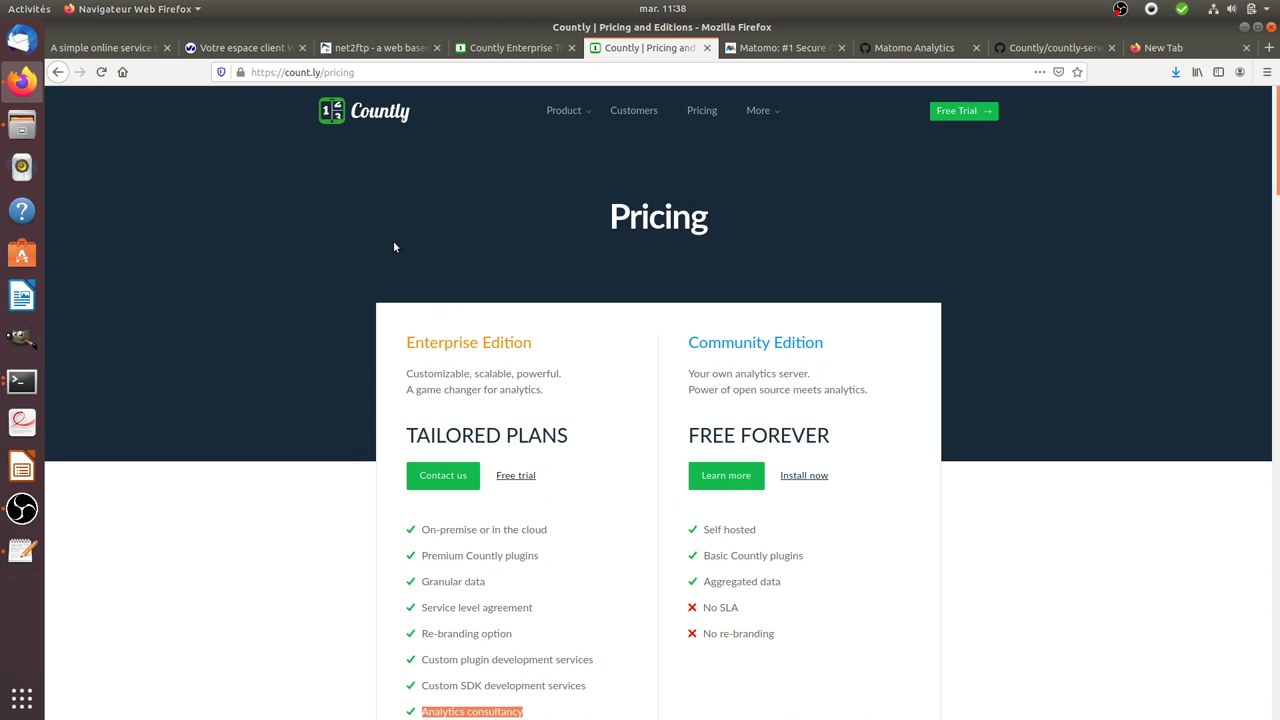
{"action": "left_click", "coordinate": [876, 52]}
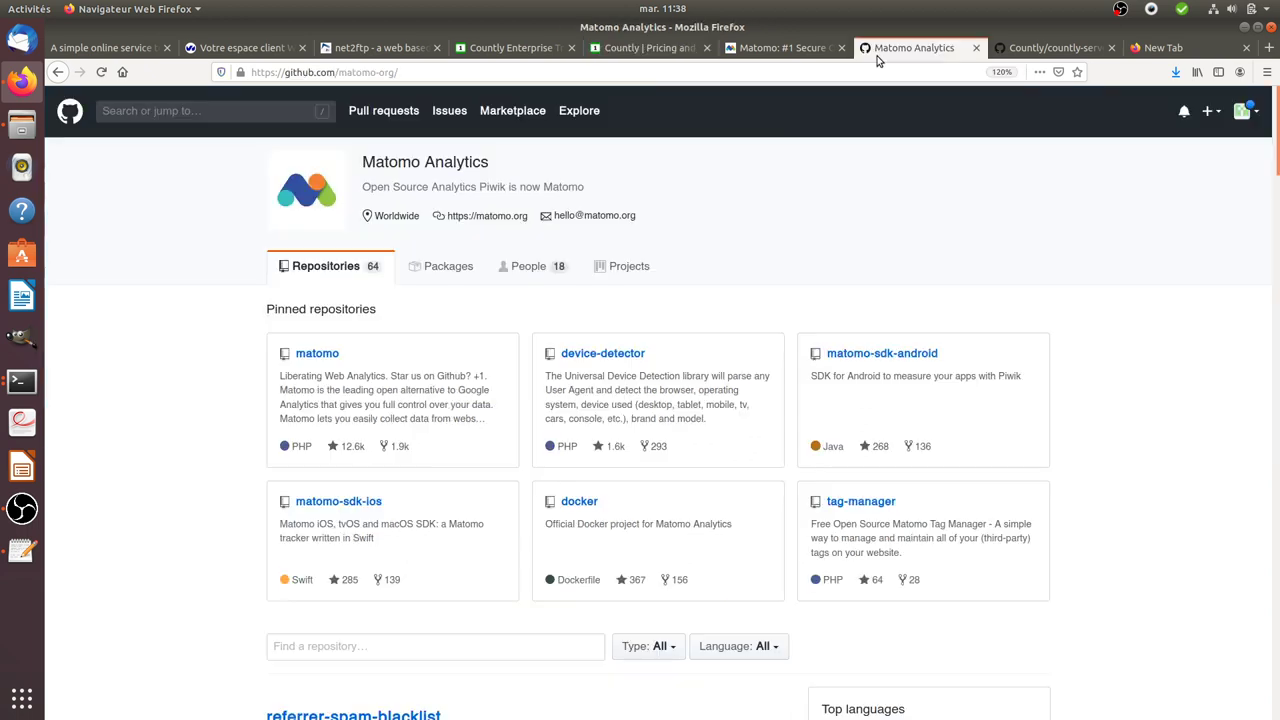
Open the matomo GPL-3.0 and countly-server licenses, highlighting the GNU General Public License v3.0 heading
{"action": "left_click", "coordinate": [334, 355]}
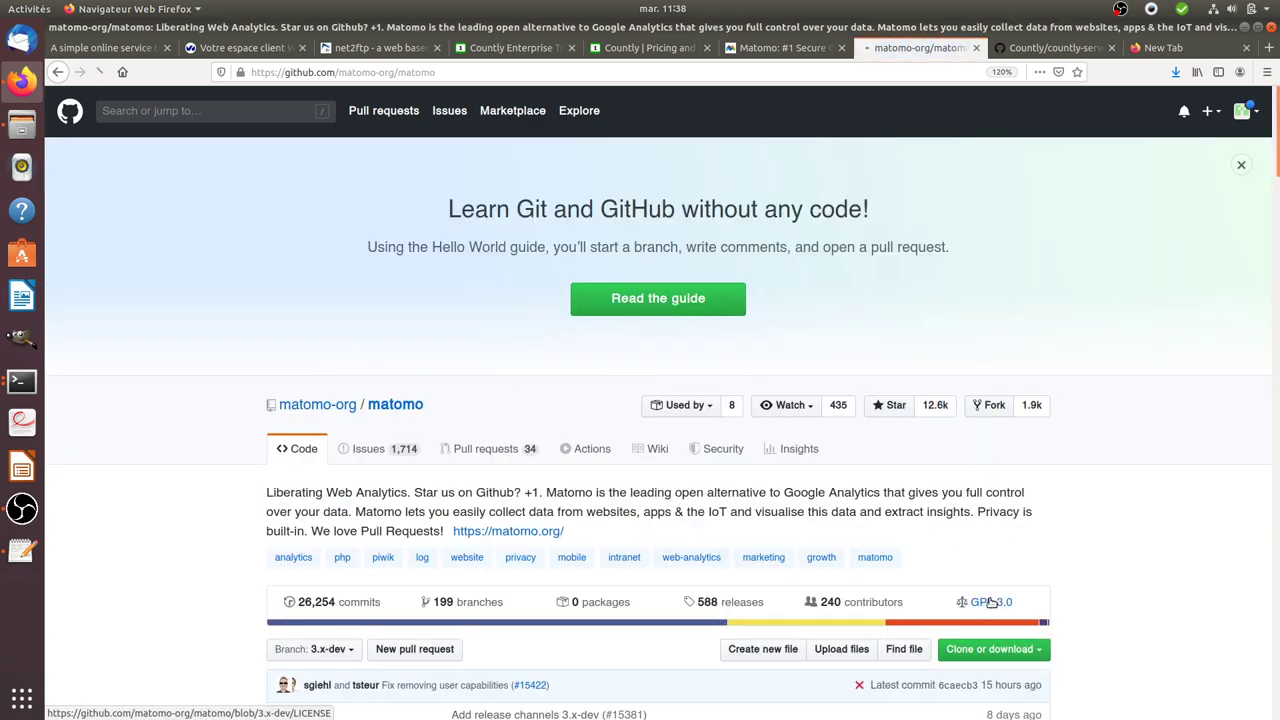
{"action": "left_click", "coordinate": [993, 601]}
{"action": "left_click", "coordinate": [1047, 47]}
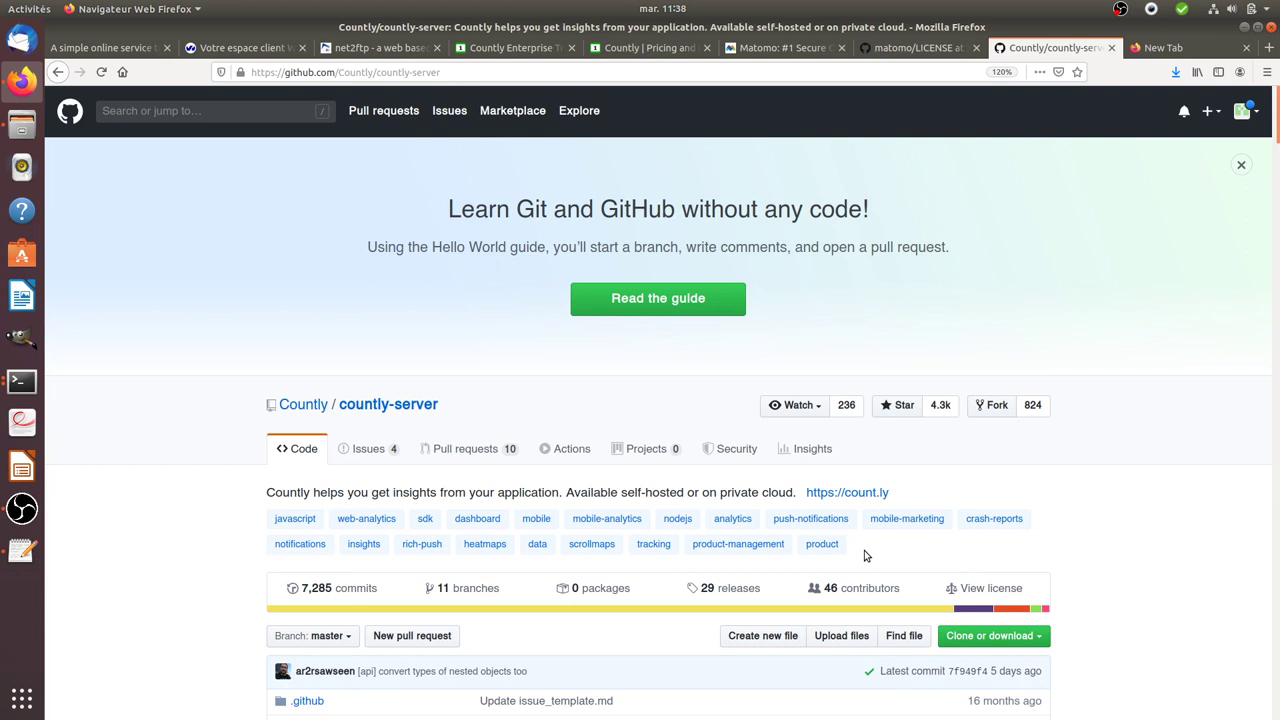
{"action": "left_click", "coordinate": [970, 589]}
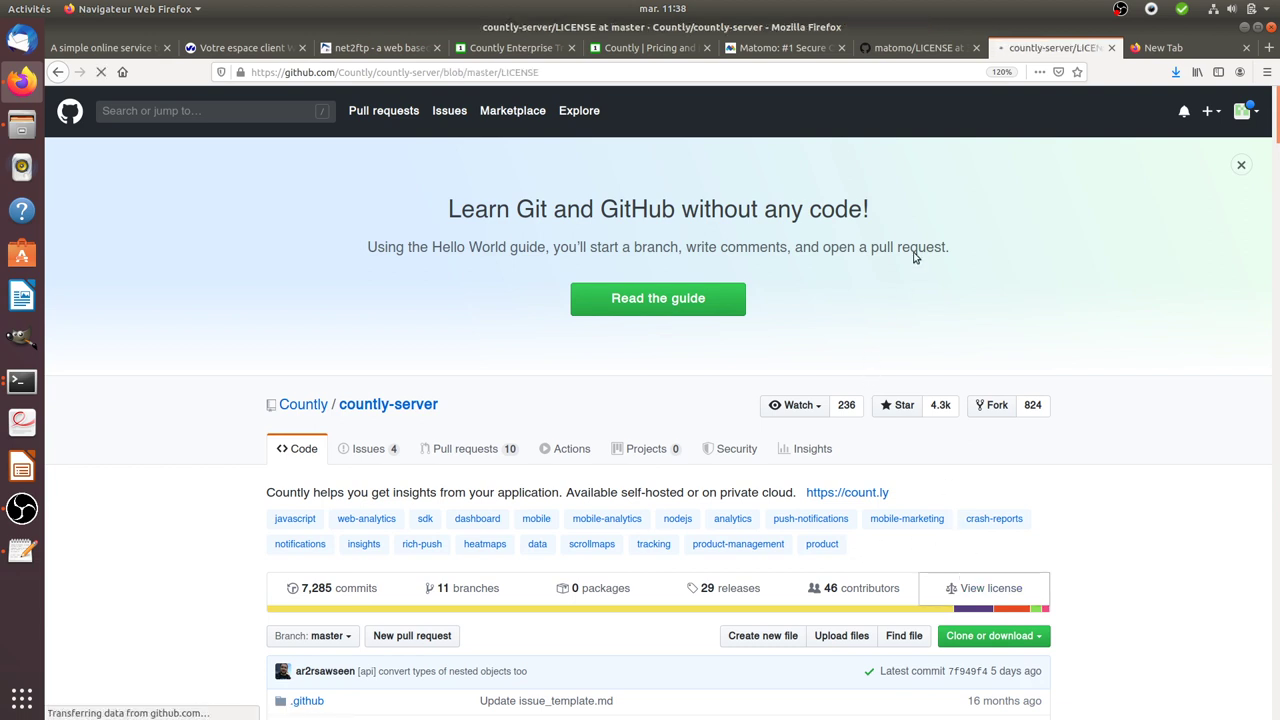
{"action": "left_click", "coordinate": [924, 48]}
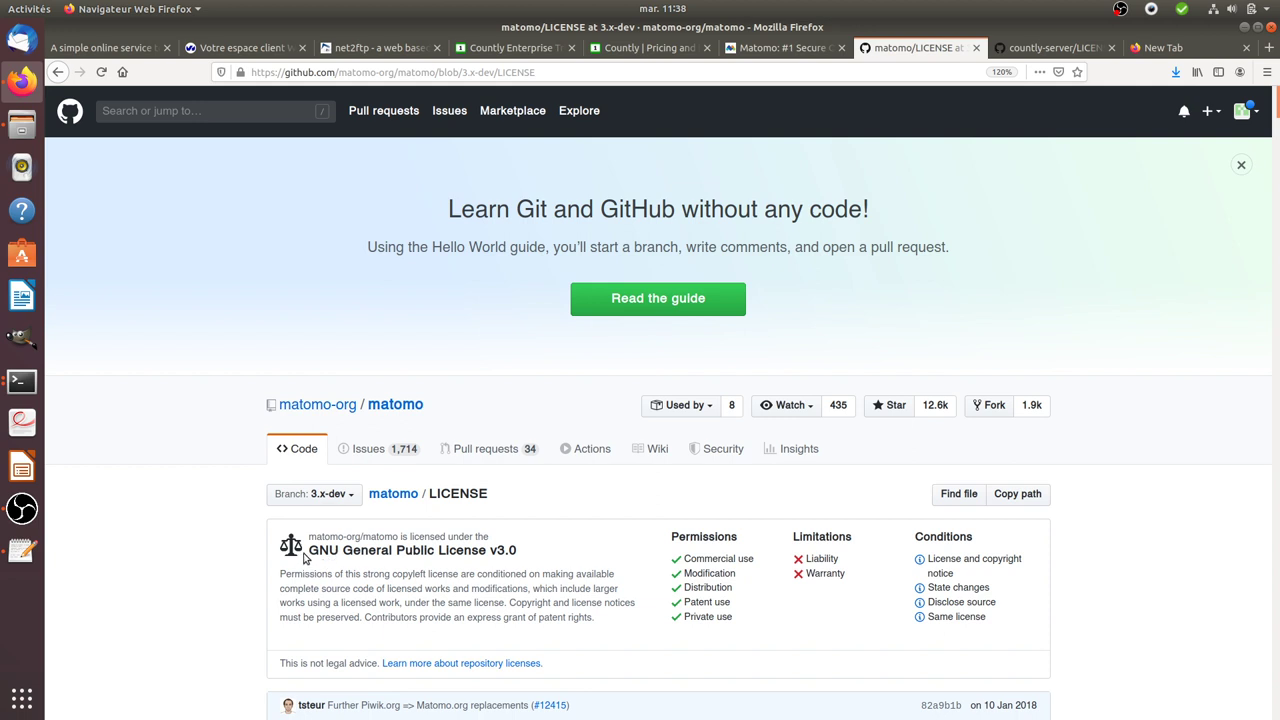
{"action": "left_click_drag", "start_coordinate": [312, 550], "coordinate": [522, 574]}
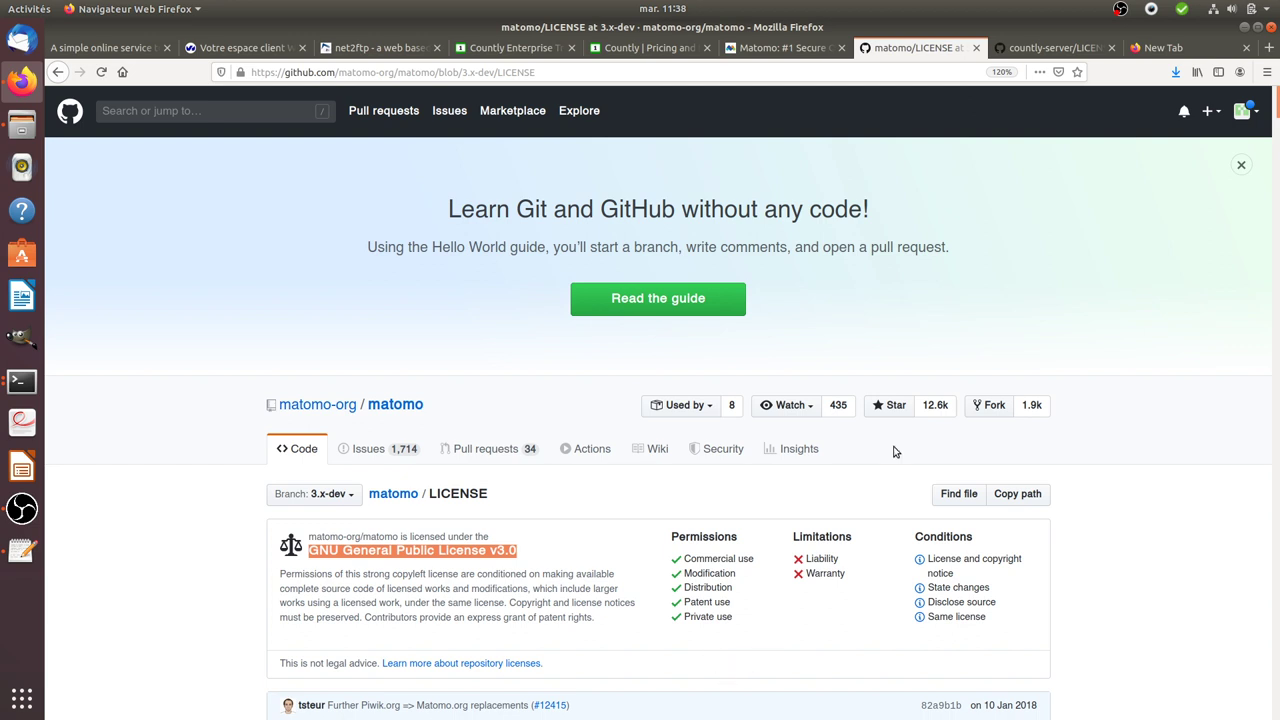
Highlight AGPL in the countly-server license and compare it against the matomo license
{"action": "left_click", "coordinate": [1045, 47]}
{"action": "scroll", "coordinate": [548, 538], "scroll_direction": "down", "scroll_amount": 3}
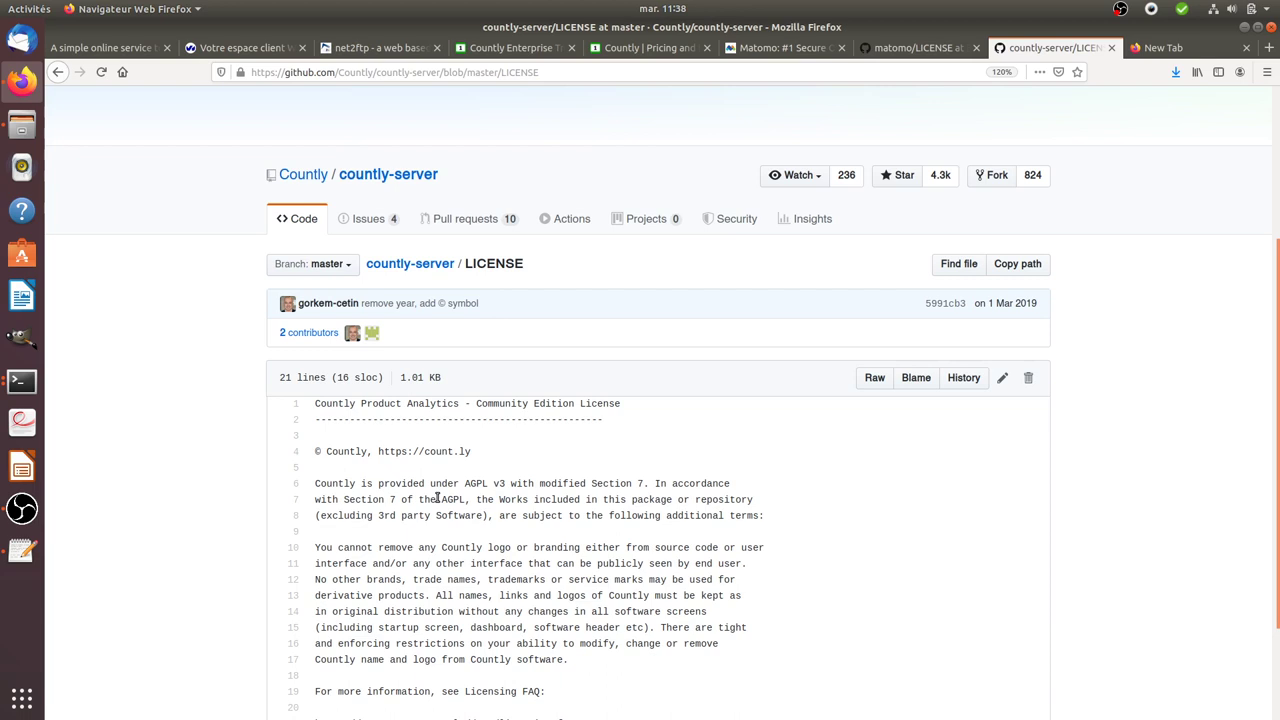
{"action": "left_click_drag", "start_coordinate": [438, 497], "coordinate": [465, 499]}
{"action": "left_click", "coordinate": [915, 50]}
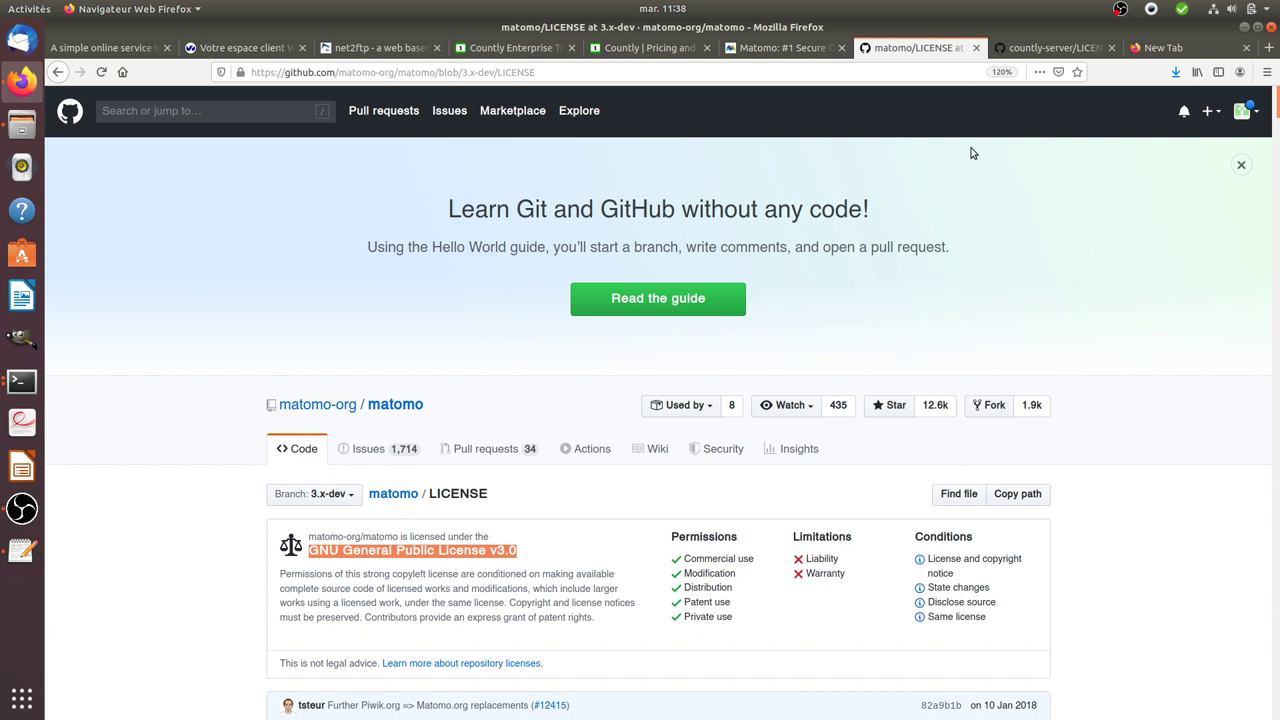
{"action": "left_click", "coordinate": [1040, 48]}
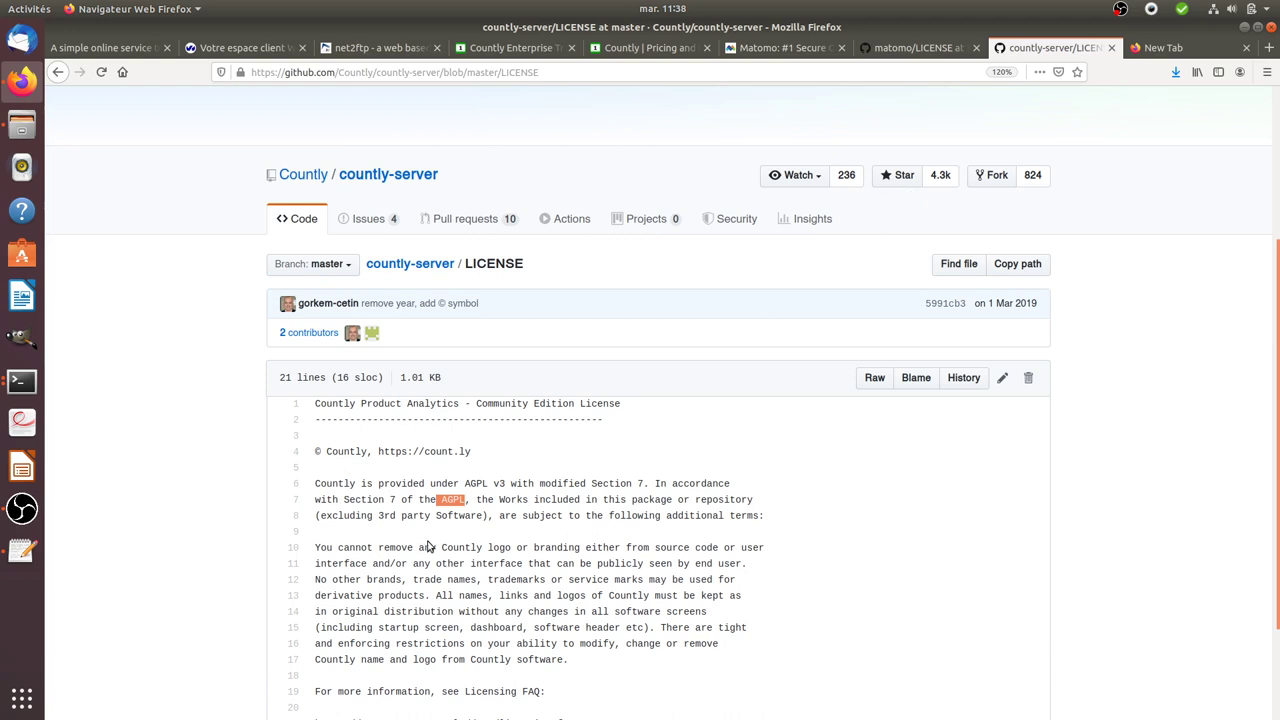
{"action": "left_click", "coordinate": [445, 515]}
{"action": "left_click_drag", "start_coordinate": [443, 505], "coordinate": [470, 503]}
{"action": "left_click", "coordinate": [706, 123]}
Cycle through the Countly trial dashboard, Countly pricing and Matomo homepage tabs
{"action": "left_click", "coordinate": [541, 50]}
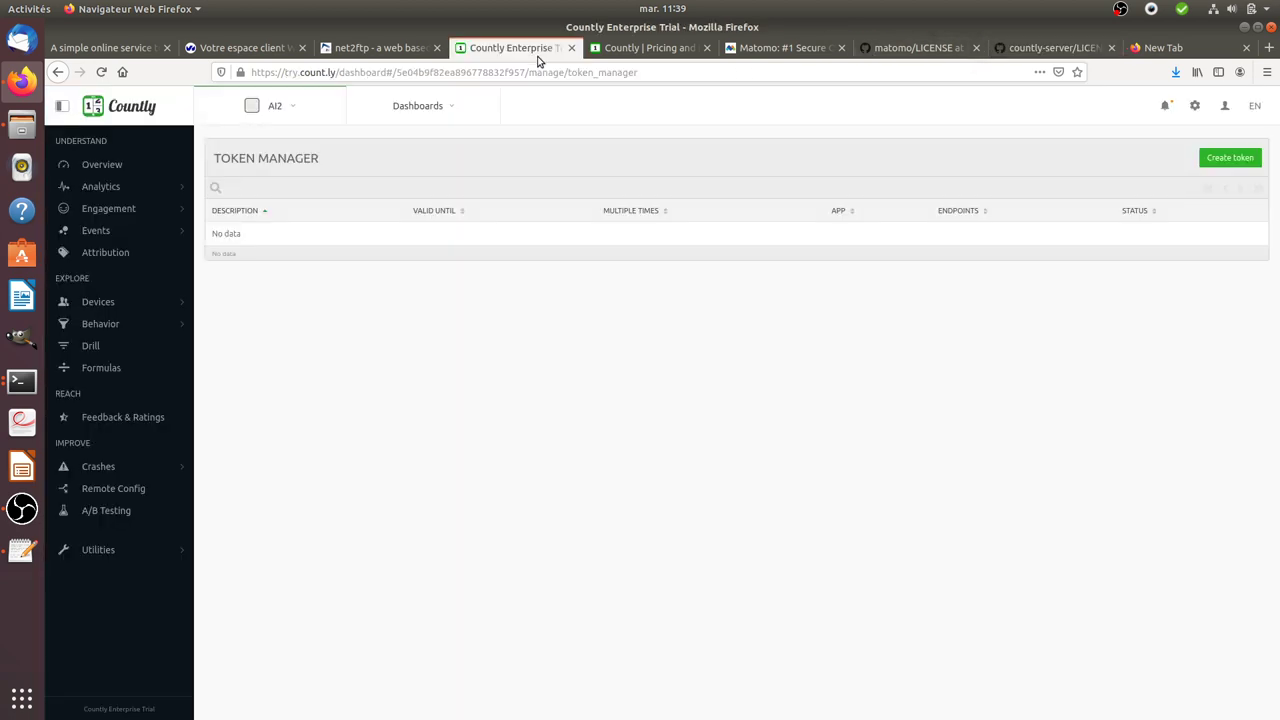
{"action": "left_click", "coordinate": [613, 52]}
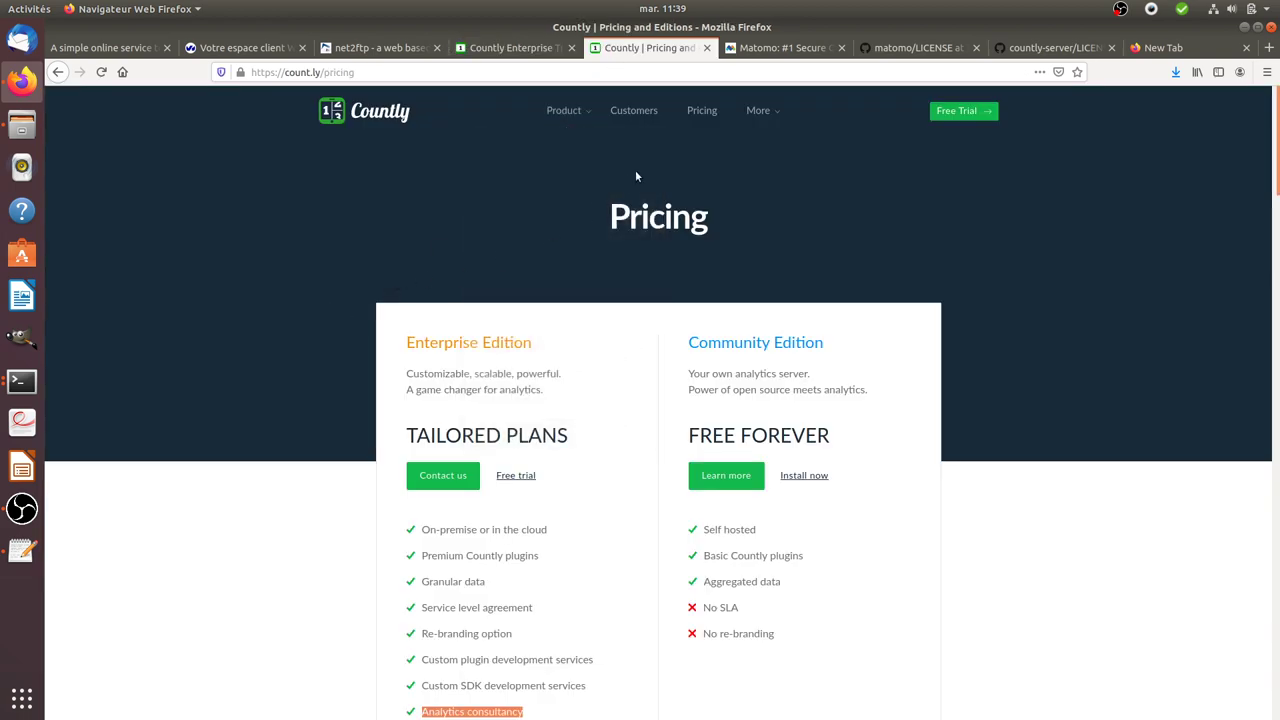
{"action": "left_click", "coordinate": [782, 48]}
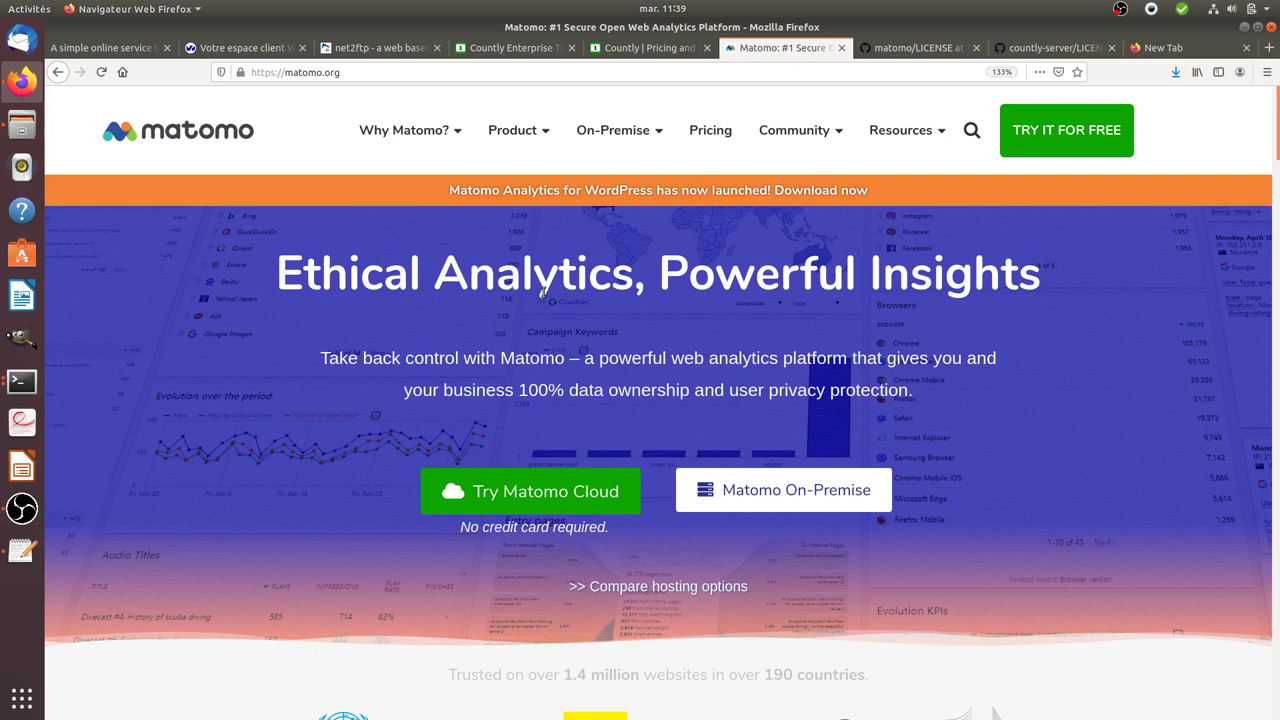
{"action": "left_click", "coordinate": [648, 50]}
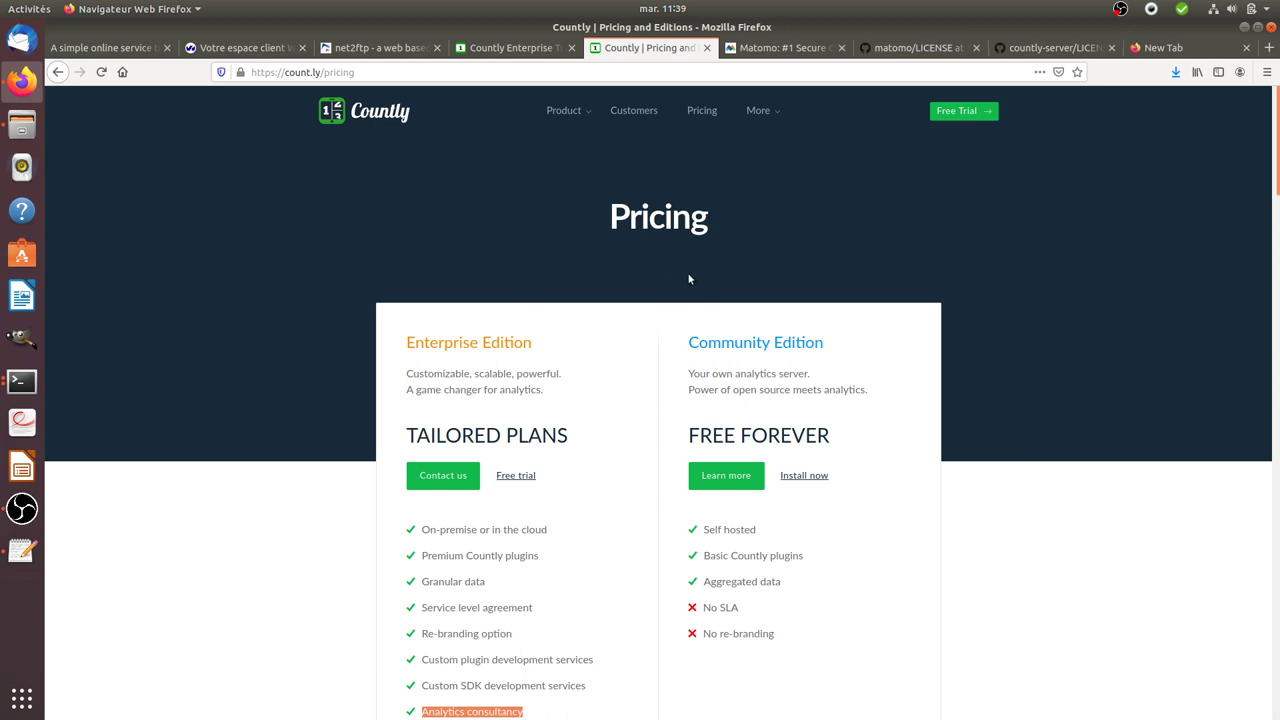
Open Matomo's pricing plans, then review Countly's Enterprise versus Community editions comparison
{"action": "key", "text": "ctrl+Tab"}
{"action": "left_click", "coordinate": [717, 135]}
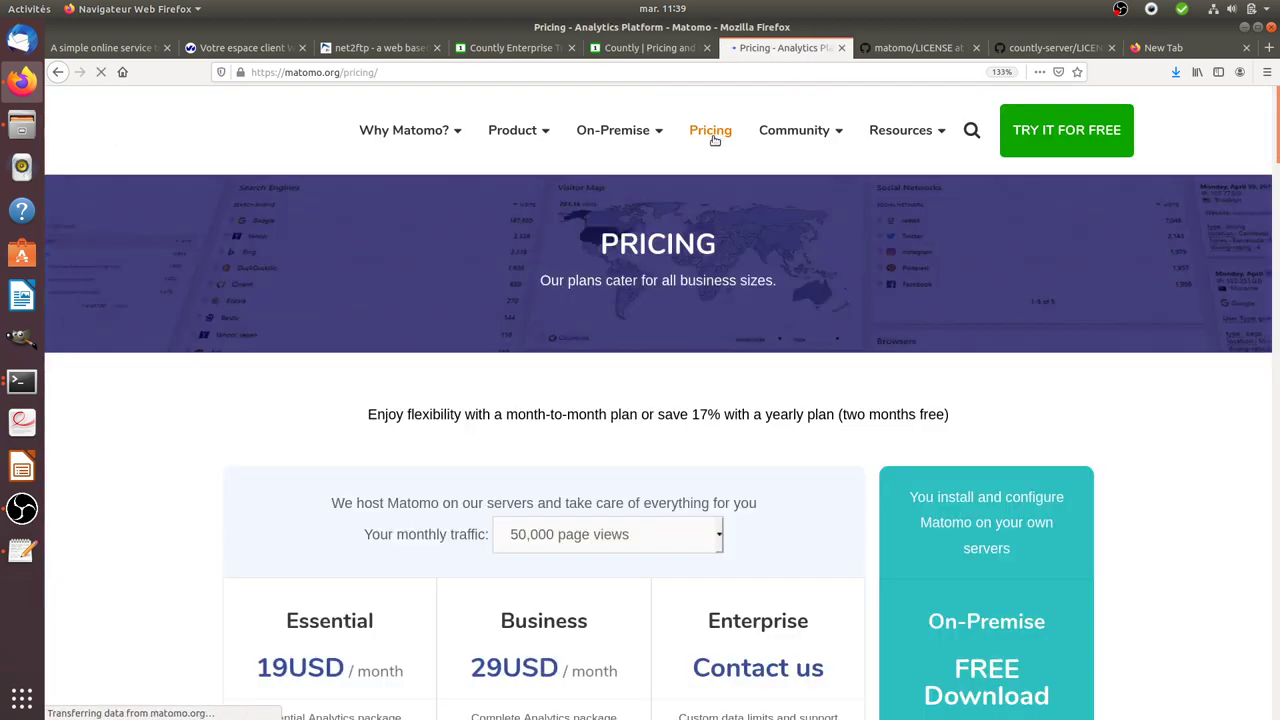
{"action": "scroll", "coordinate": [620, 460], "scroll_direction": "down", "scroll_amount": 3}
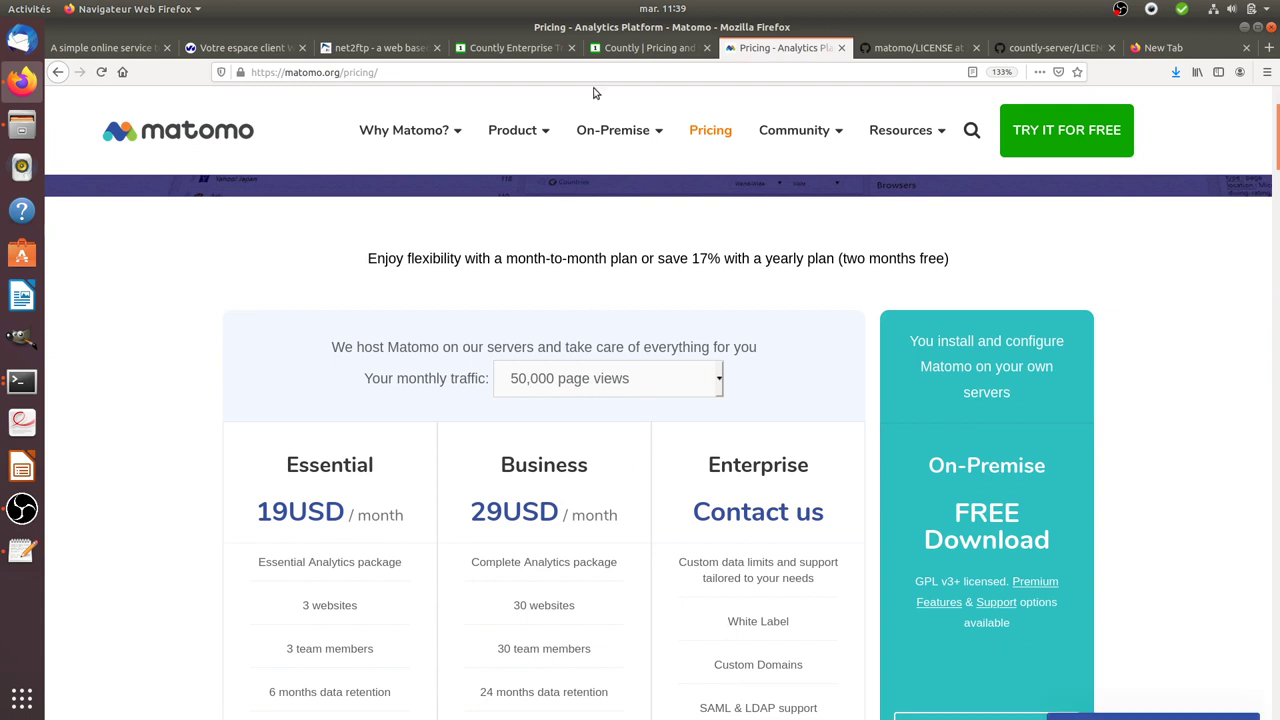
{"action": "key", "text": "ctrl+shift+Tab"}
{"action": "mouse_move", "coordinate": [563, 110]}
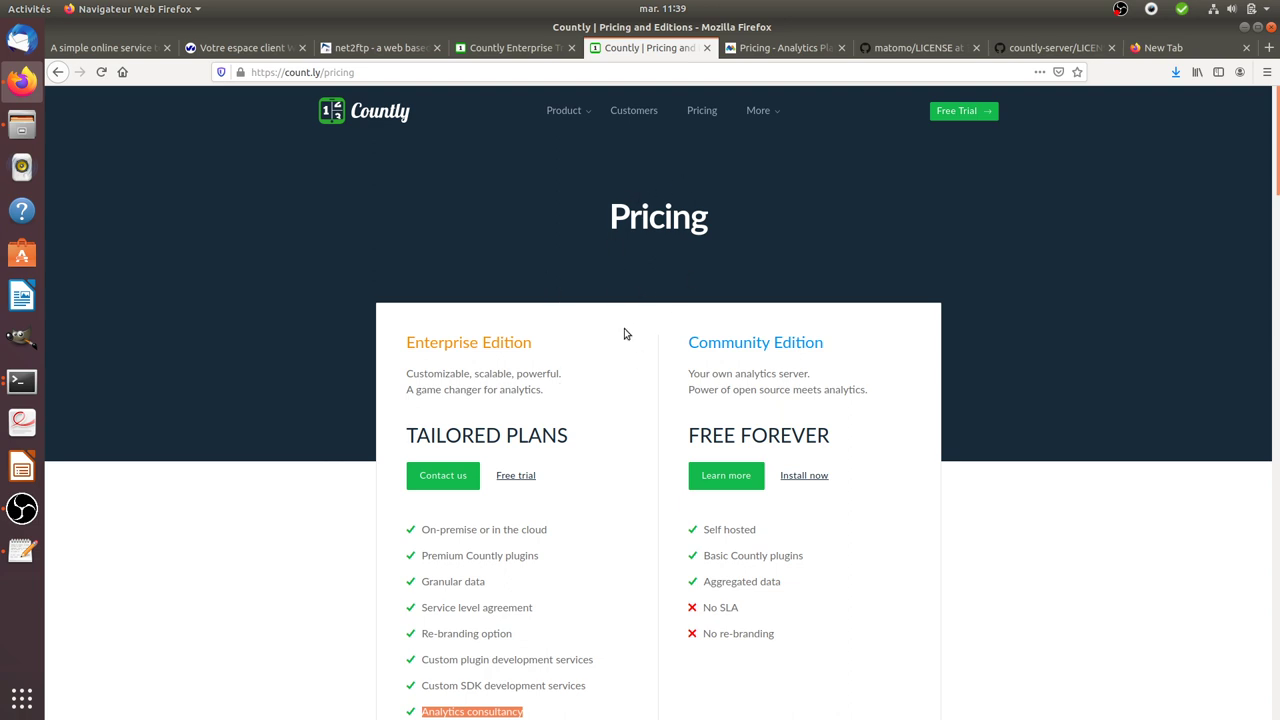
{"action": "scroll", "coordinate": [798, 355], "scroll_direction": "down", "scroll_amount": 1}
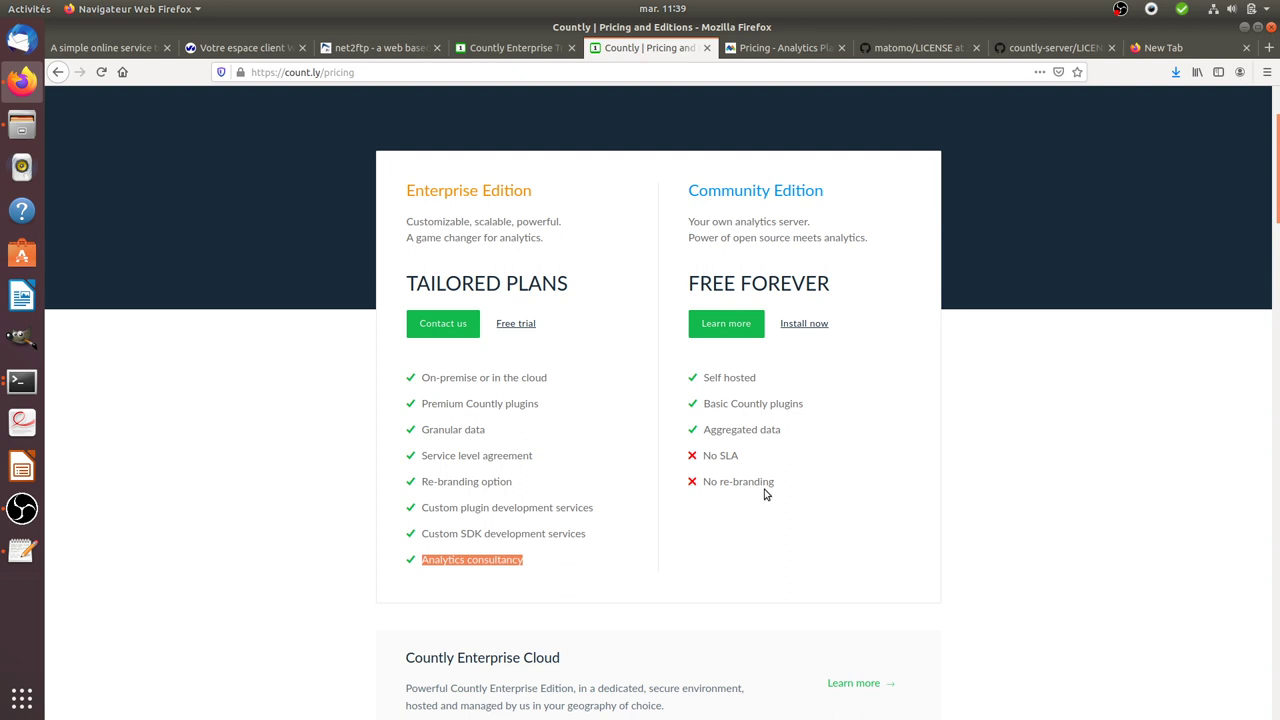
{"action": "scroll", "coordinate": [767, 463], "scroll_direction": "up", "scroll_amount": 1}
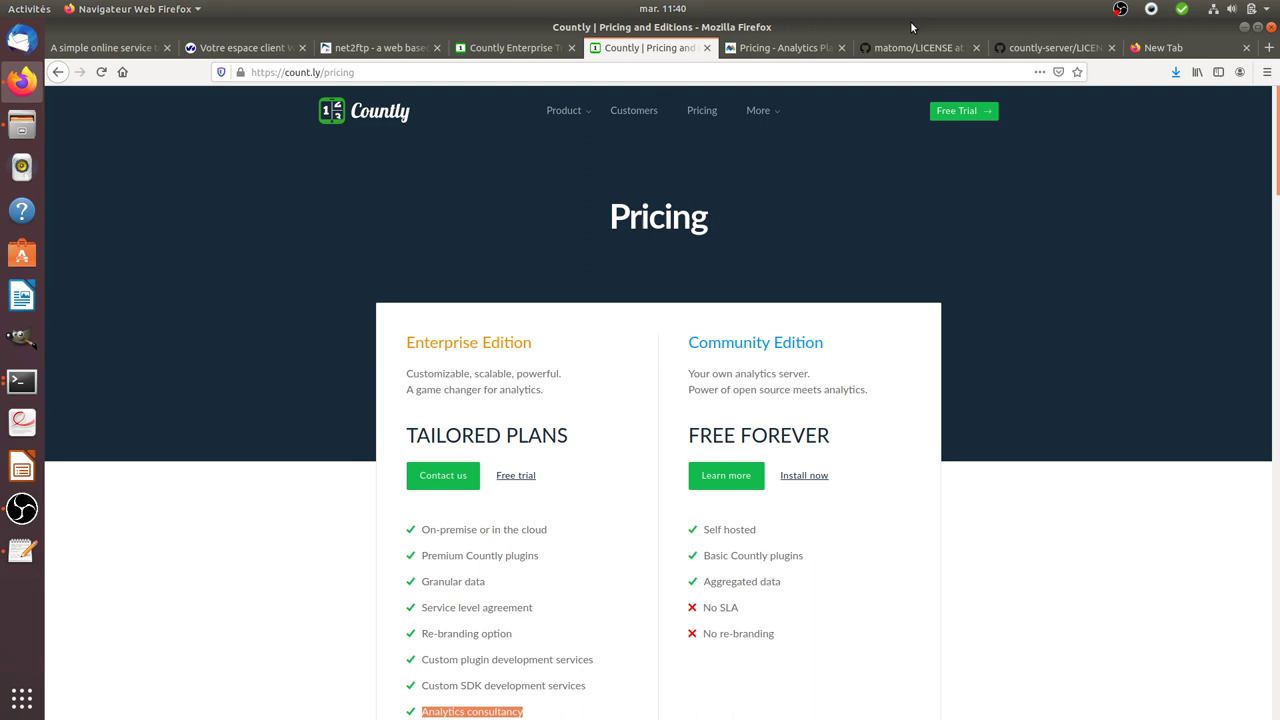
Go from the countly-server license to the Countly Team organization and open the countly-server repository
{"action": "left_click", "coordinate": [1045, 47]}
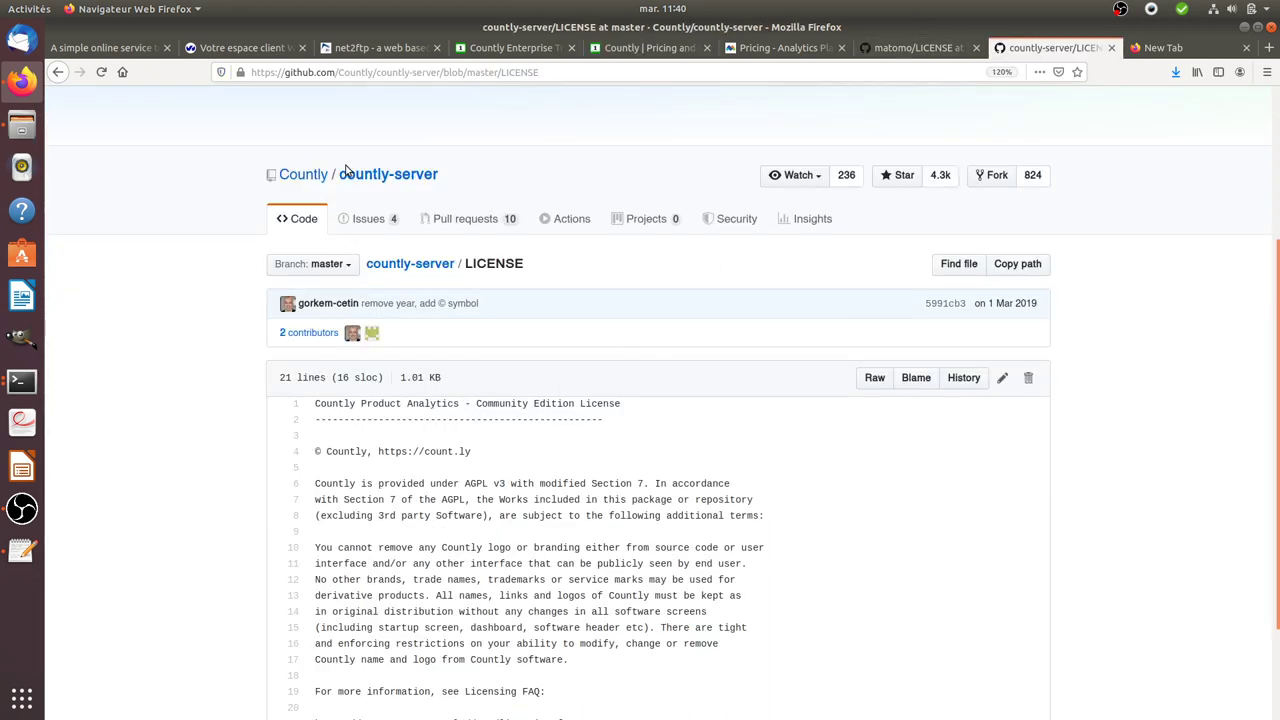
{"action": "left_click", "coordinate": [310, 176]}
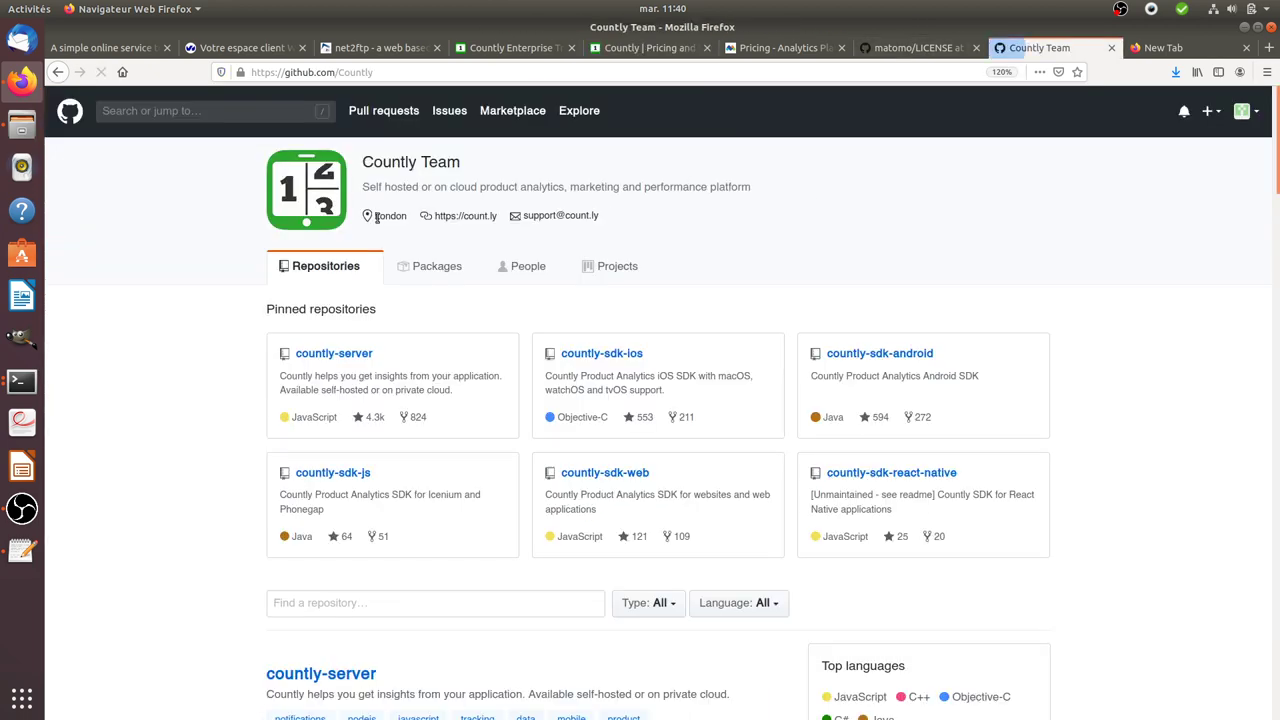
{"action": "left_click", "coordinate": [330, 354]}
Scroll the README to 'Built with' and highlight the MongoDB, Node.js and Express.js lines
{"action": "scroll", "coordinate": [449, 362], "scroll_direction": "down", "scroll_amount": 5}
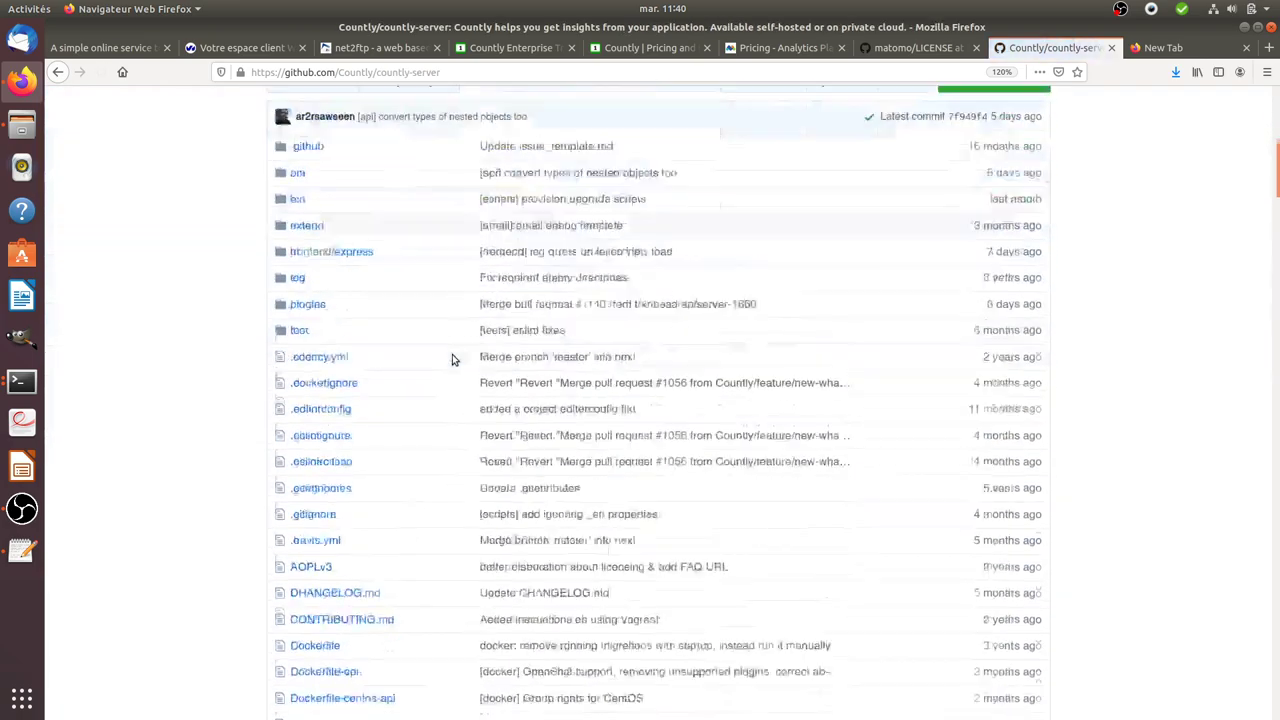
{"action": "scroll", "coordinate": [455, 352], "scroll_direction": "down", "scroll_amount": 15}
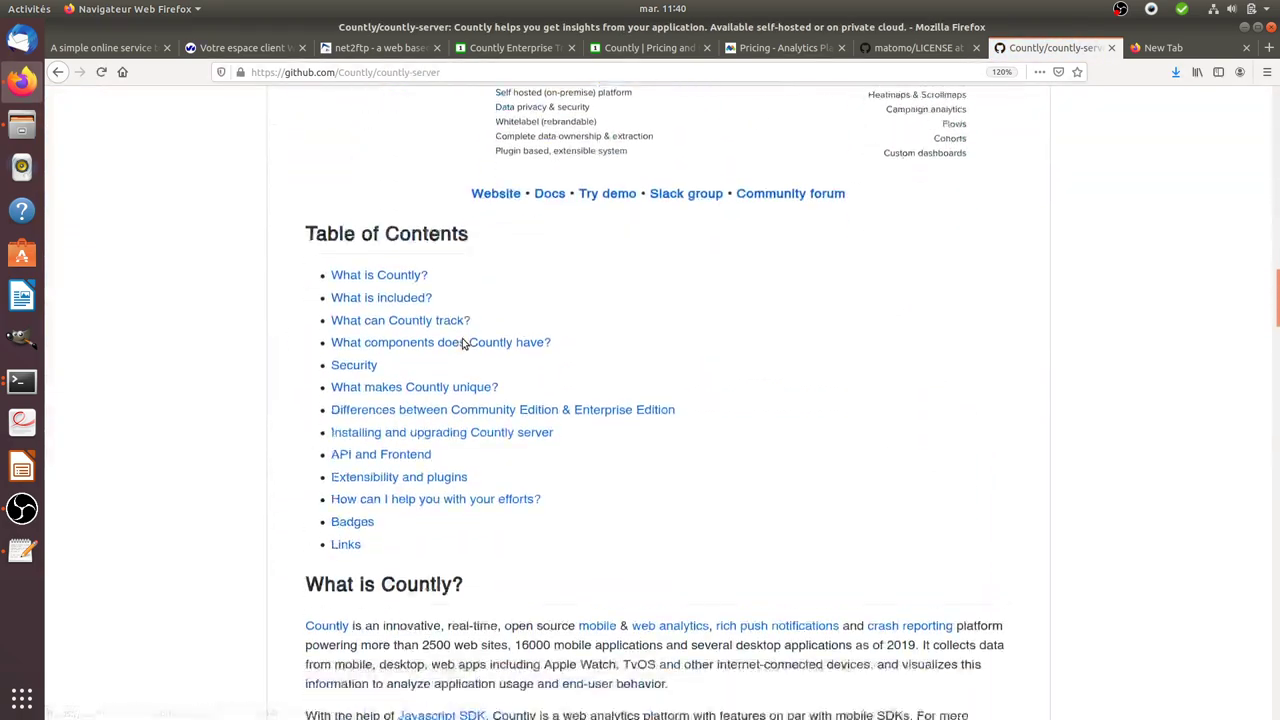
{"action": "scroll", "coordinate": [463, 343], "scroll_direction": "down", "scroll_amount": 15}
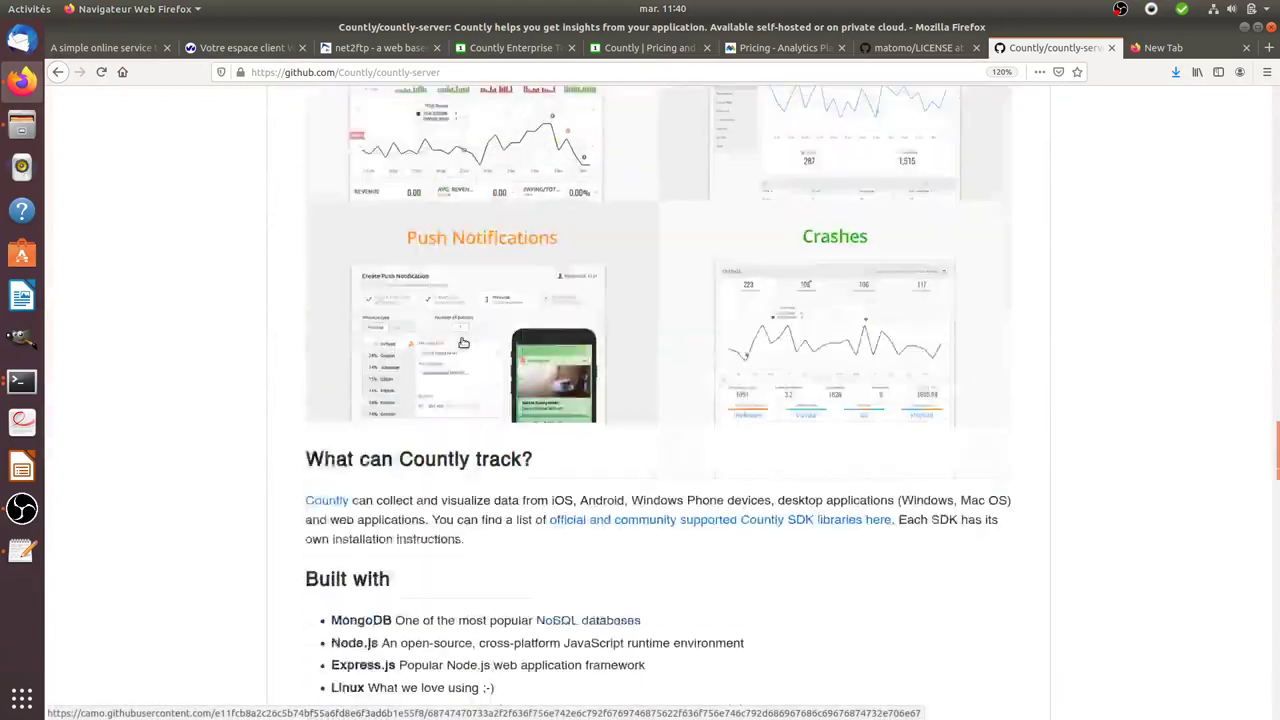
{"action": "scroll", "coordinate": [463, 343], "scroll_direction": "down", "scroll_amount": 7}
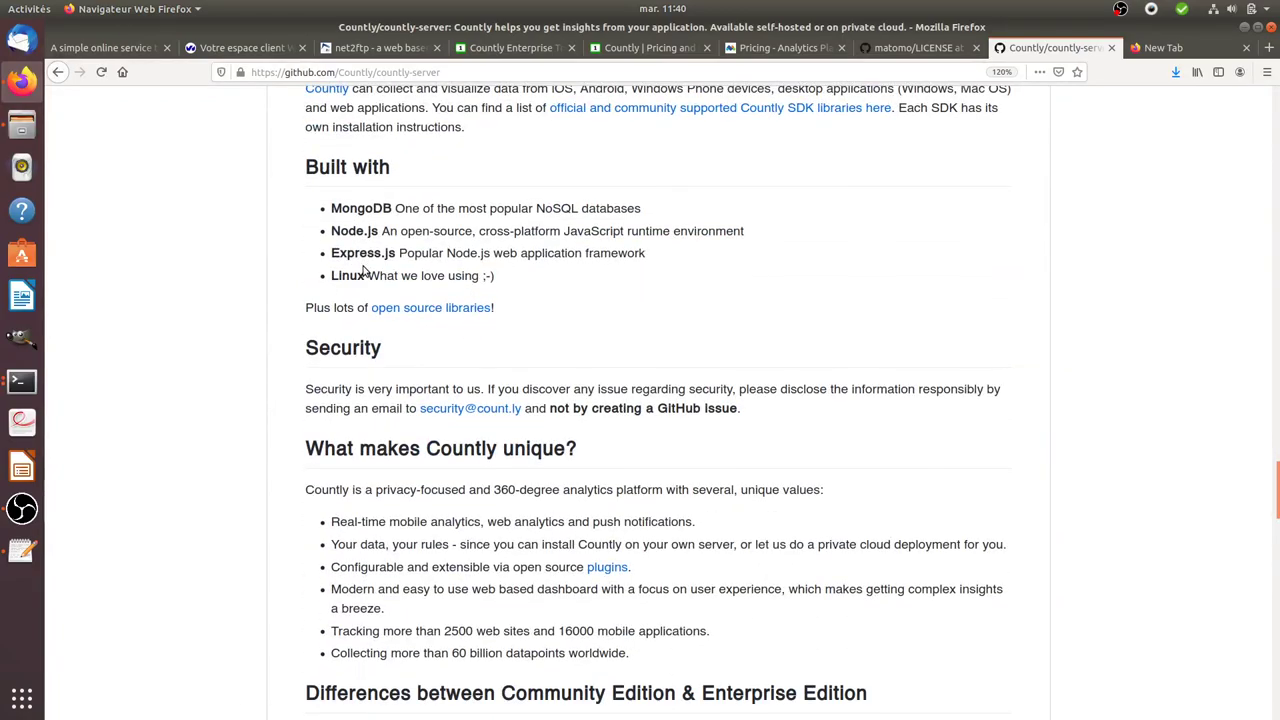
{"action": "scroll", "coordinate": [365, 272], "scroll_direction": "up", "scroll_amount": 1}
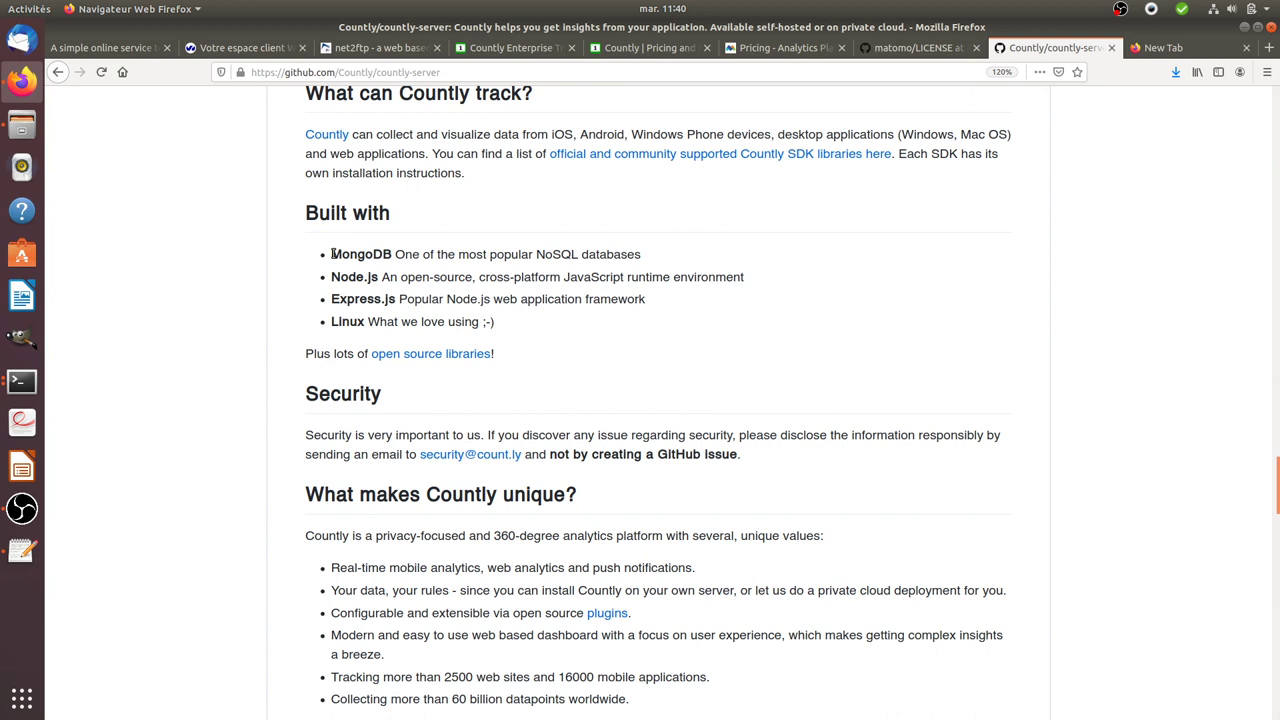
{"action": "left_click_drag", "start_coordinate": [334, 254], "coordinate": [398, 300]}
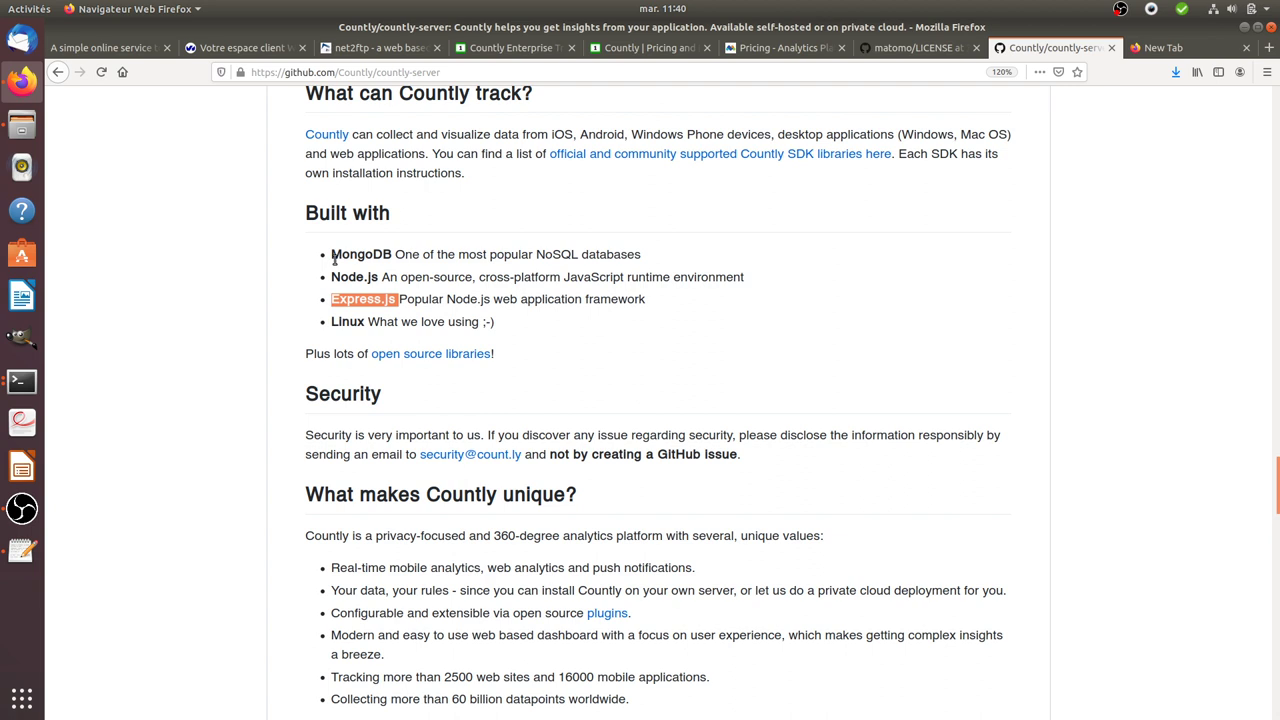
{"action": "left_click_drag", "start_coordinate": [333, 258], "coordinate": [398, 300]}
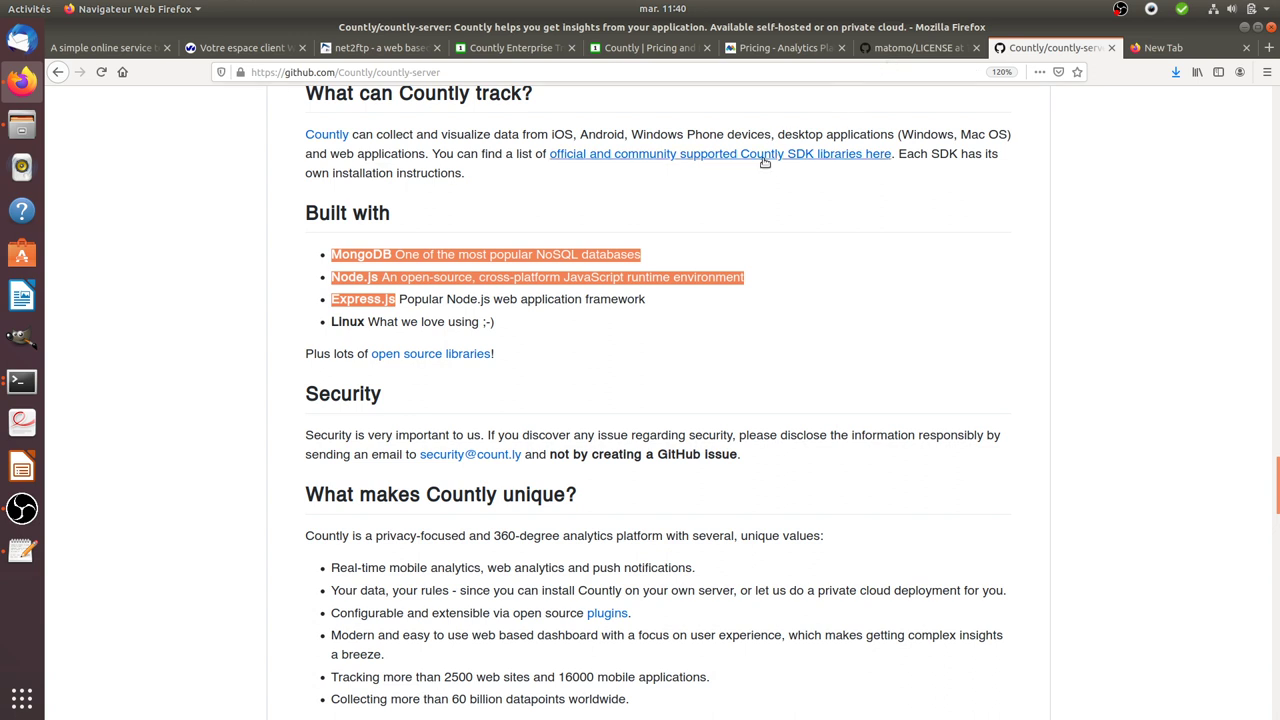
Return to the Countly Enterprise trial dashboard, checking its app list and interface languages
{"action": "left_click", "coordinate": [466, 229]}
{"action": "left_click", "coordinate": [512, 48]}
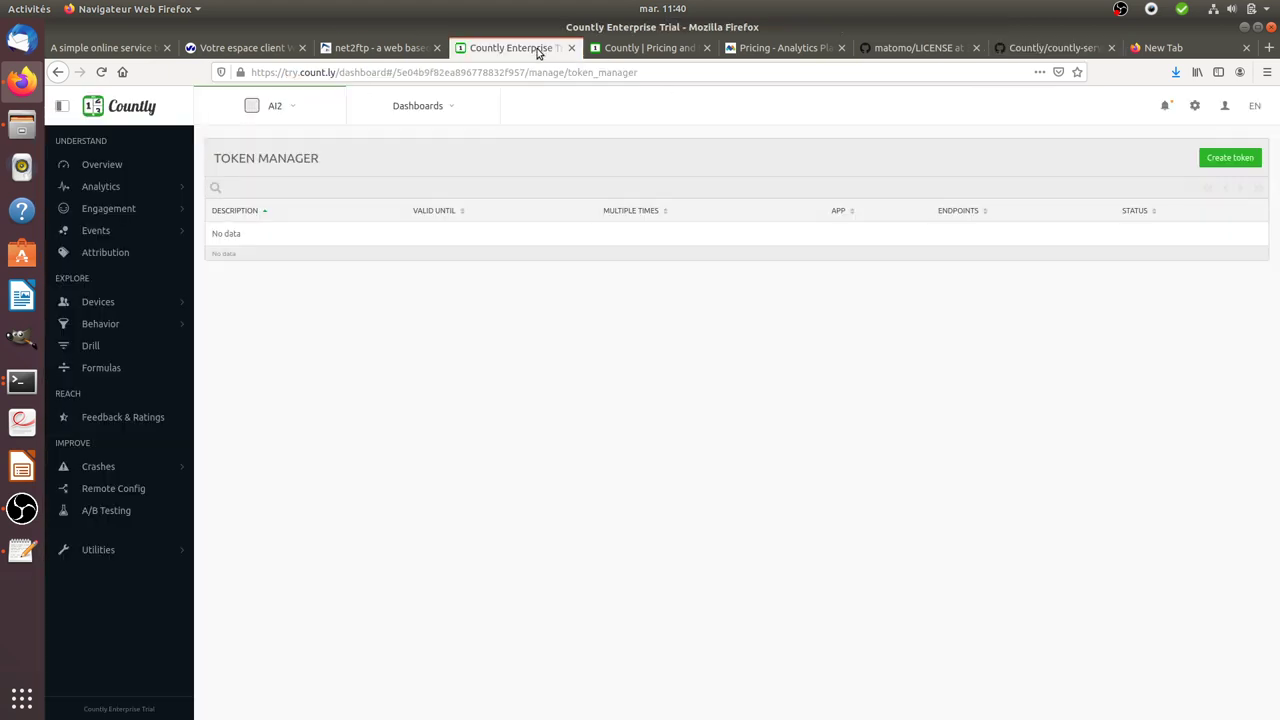
{"action": "left_click", "coordinate": [610, 50]}
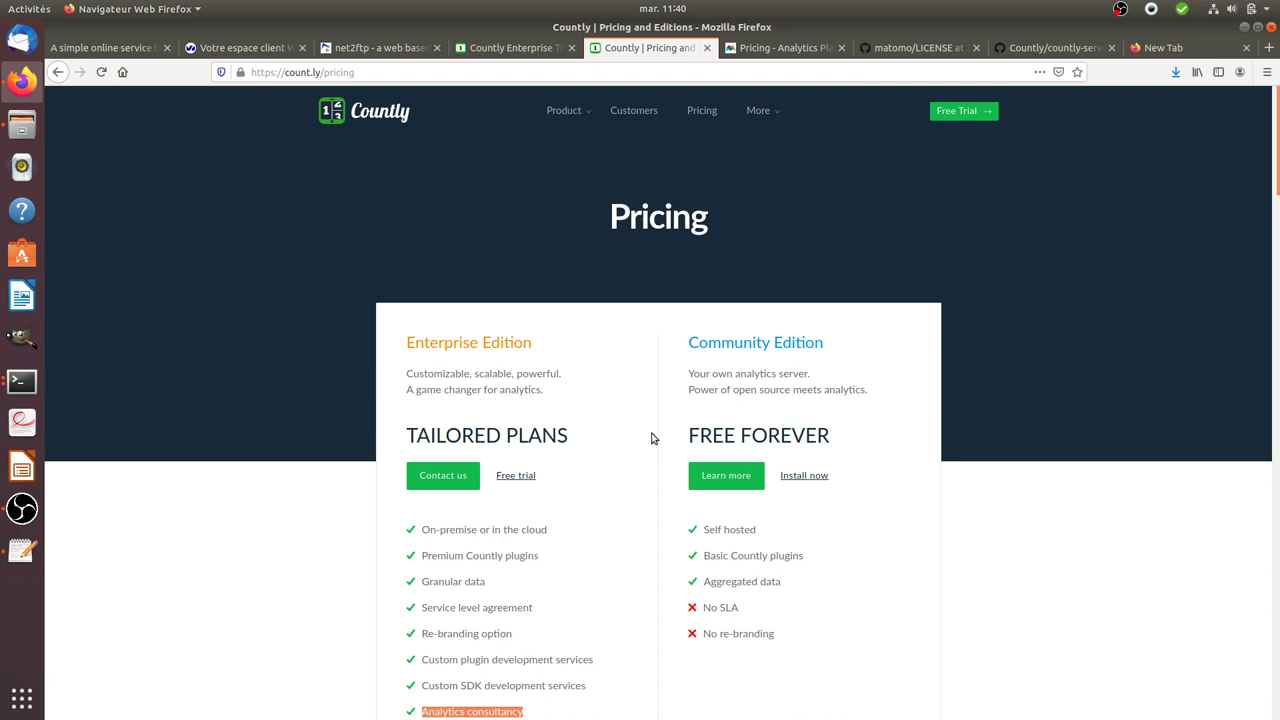
{"action": "left_click", "coordinate": [512, 48]}
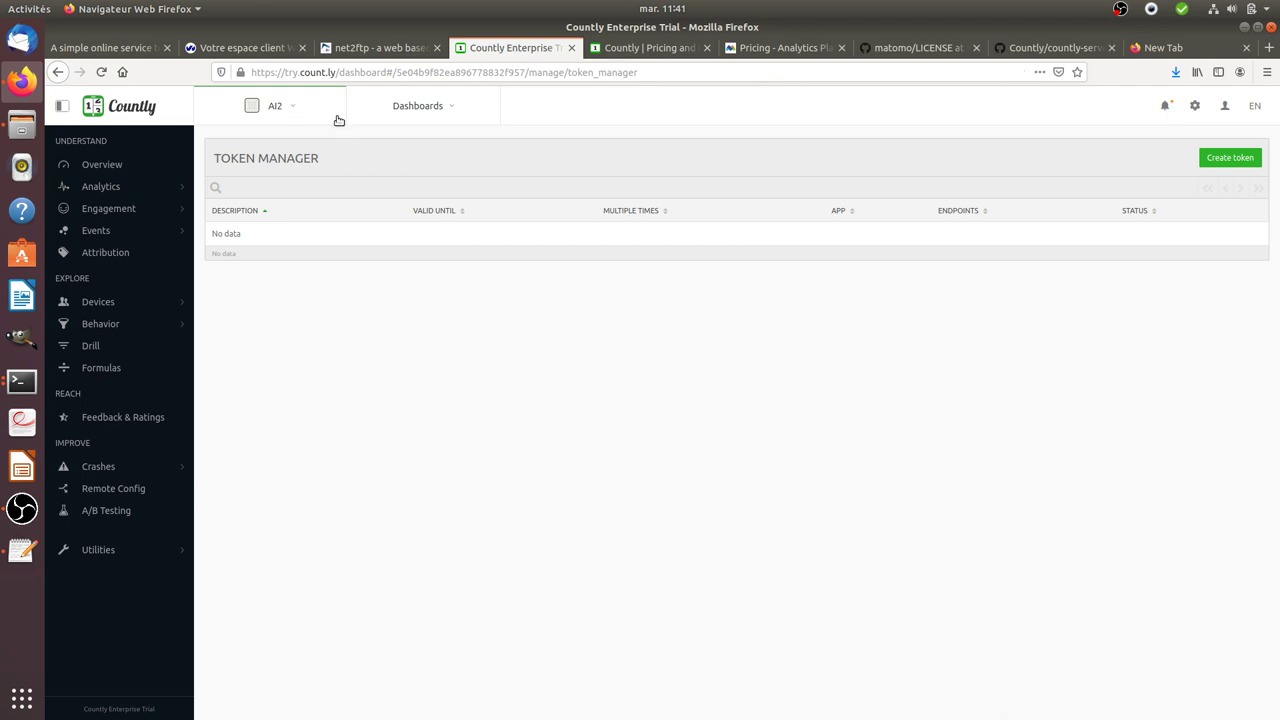
{"action": "left_click", "coordinate": [283, 108]}
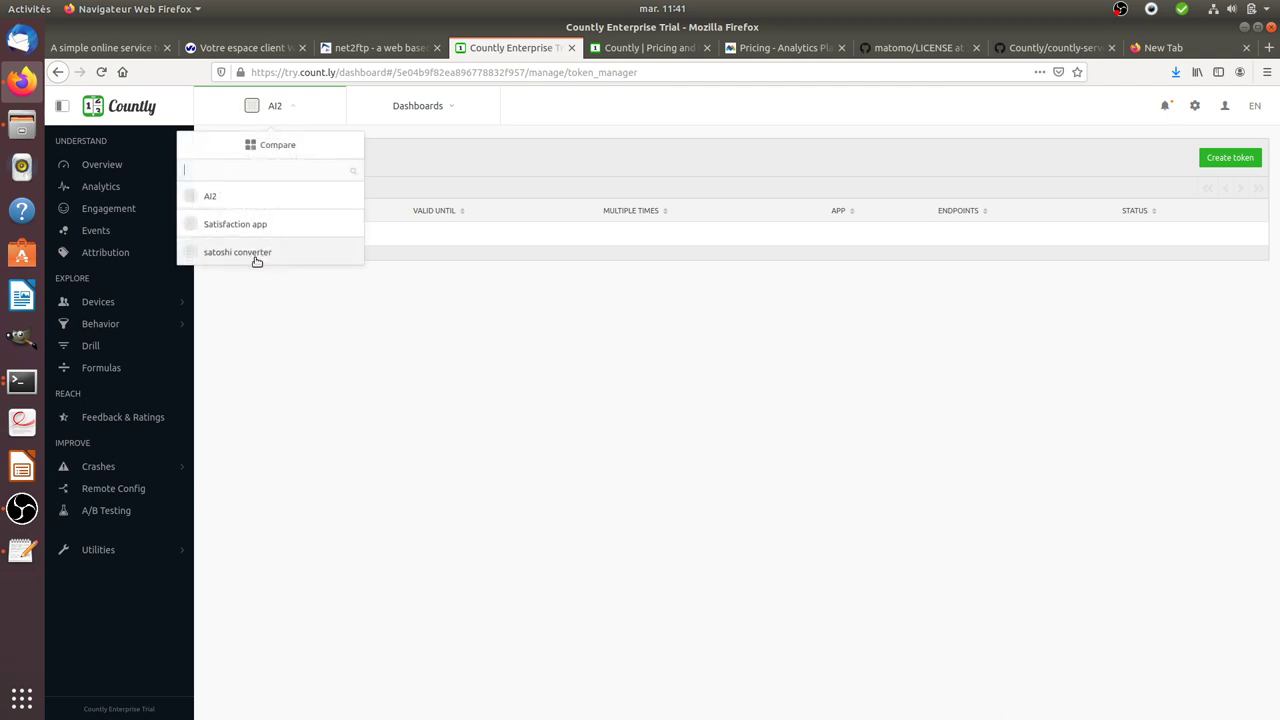
{"action": "left_click", "coordinate": [1254, 108]}
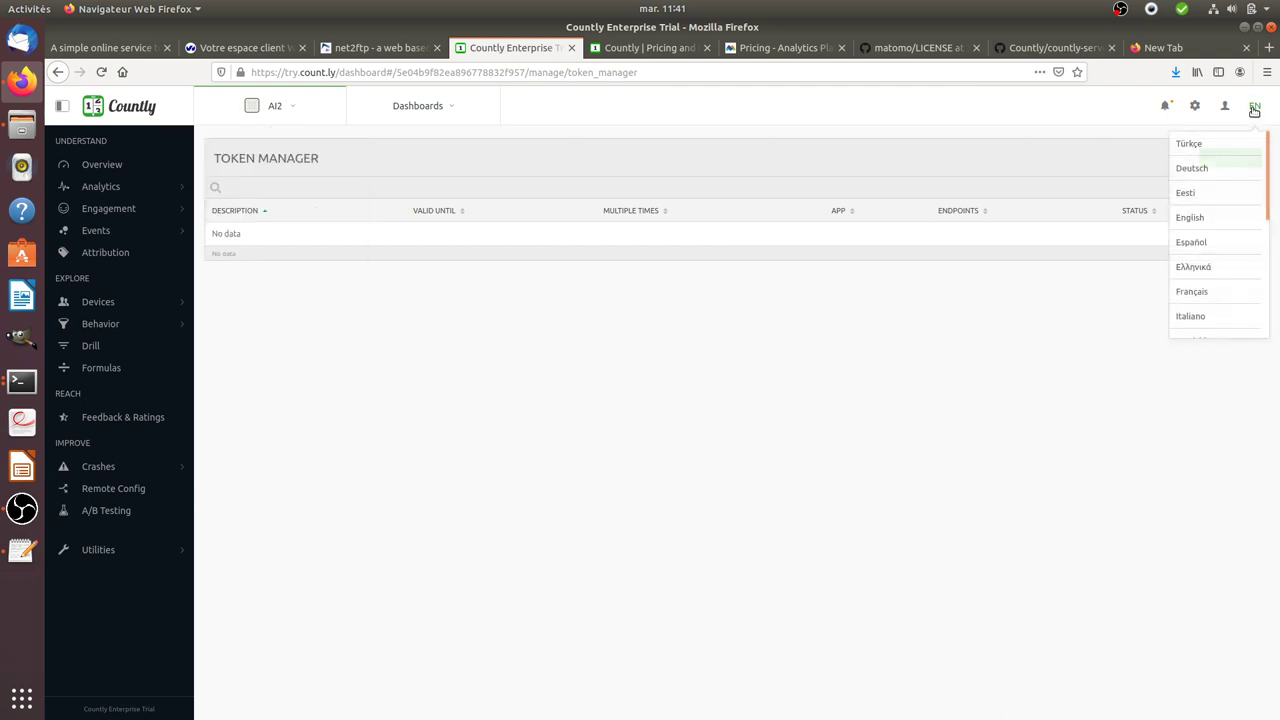
Visit user settings, then go to Management > Applications showing the AI2 app
{"action": "left_click", "coordinate": [1230, 107]}
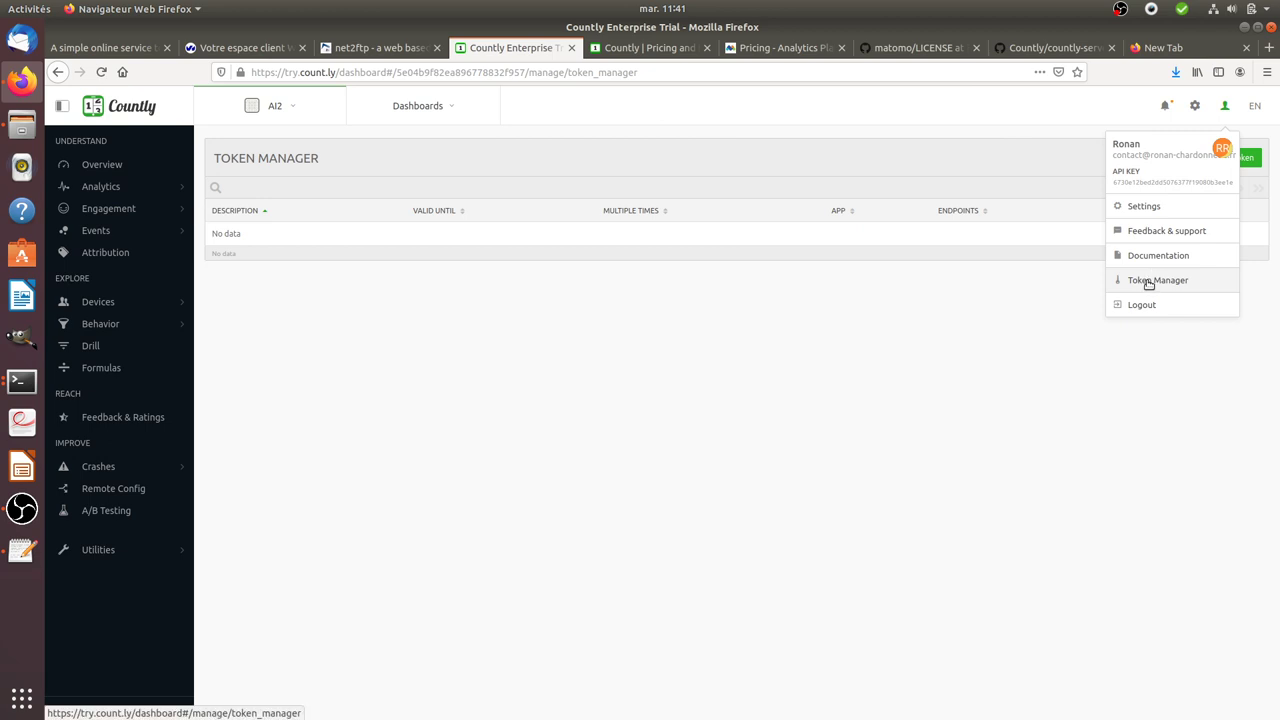
{"action": "left_click", "coordinate": [1160, 209]}
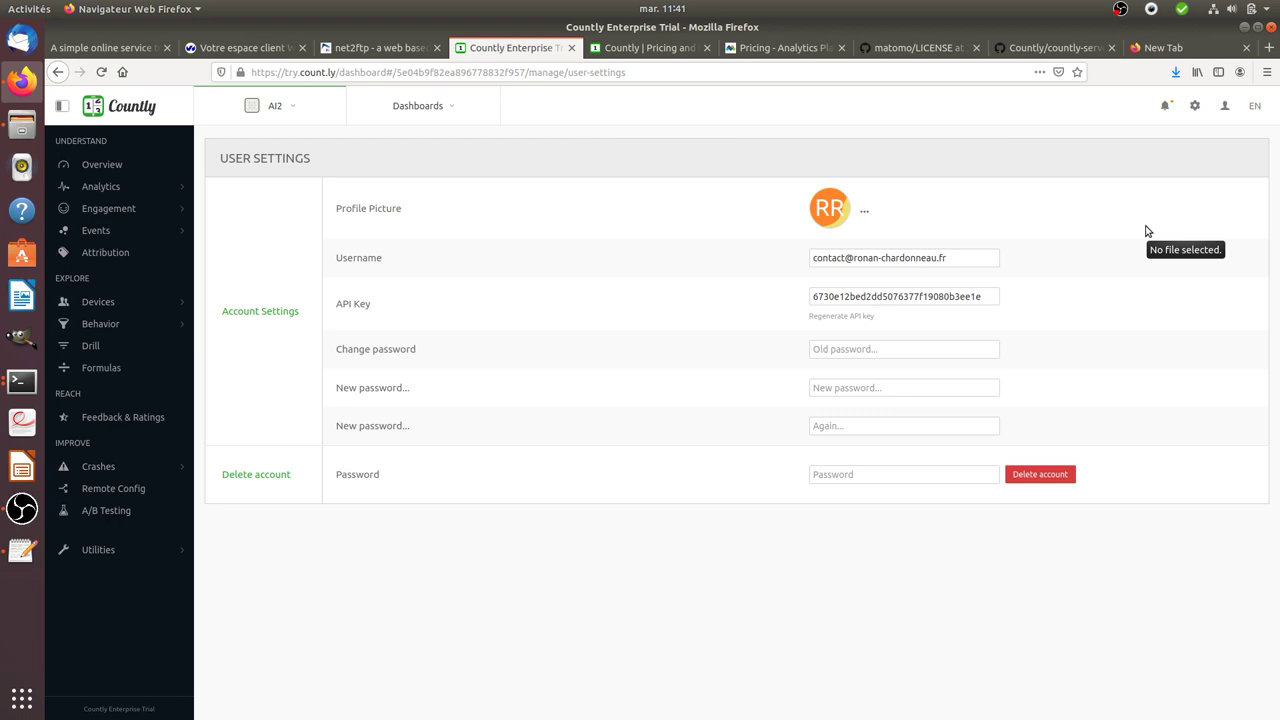
{"action": "left_click", "coordinate": [1227, 110]}
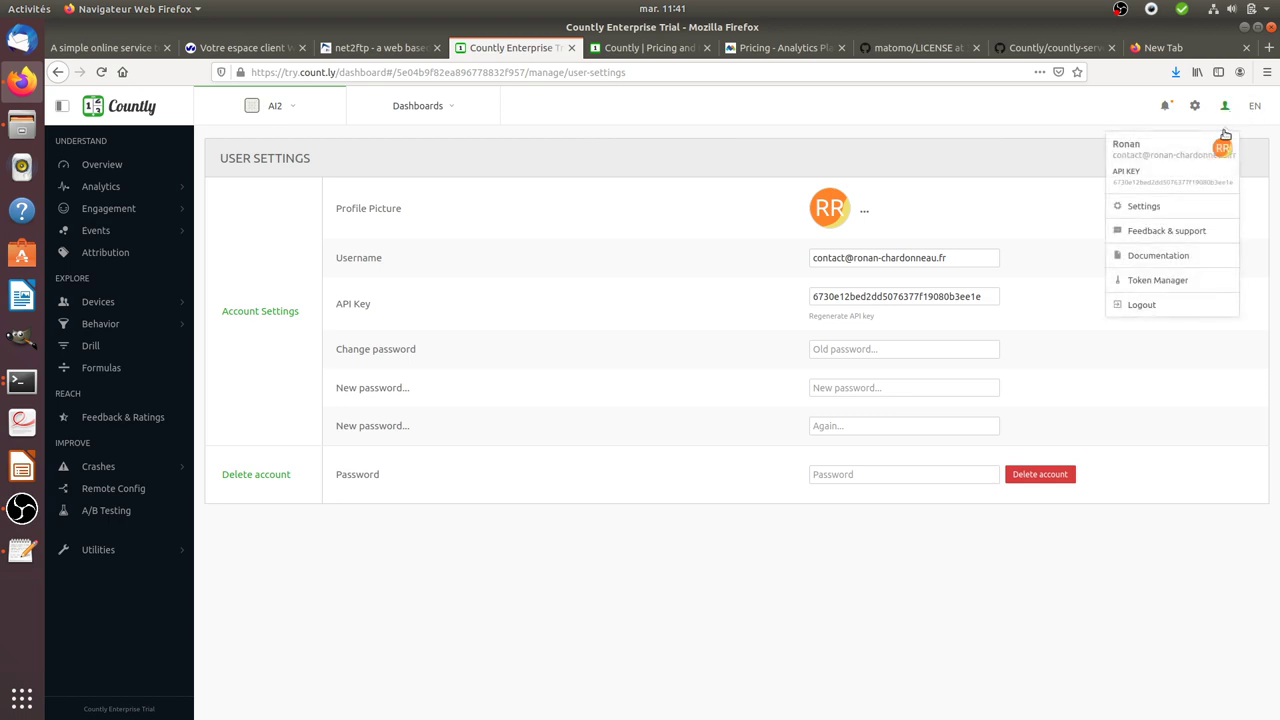
{"action": "left_click", "coordinate": [1197, 106]}
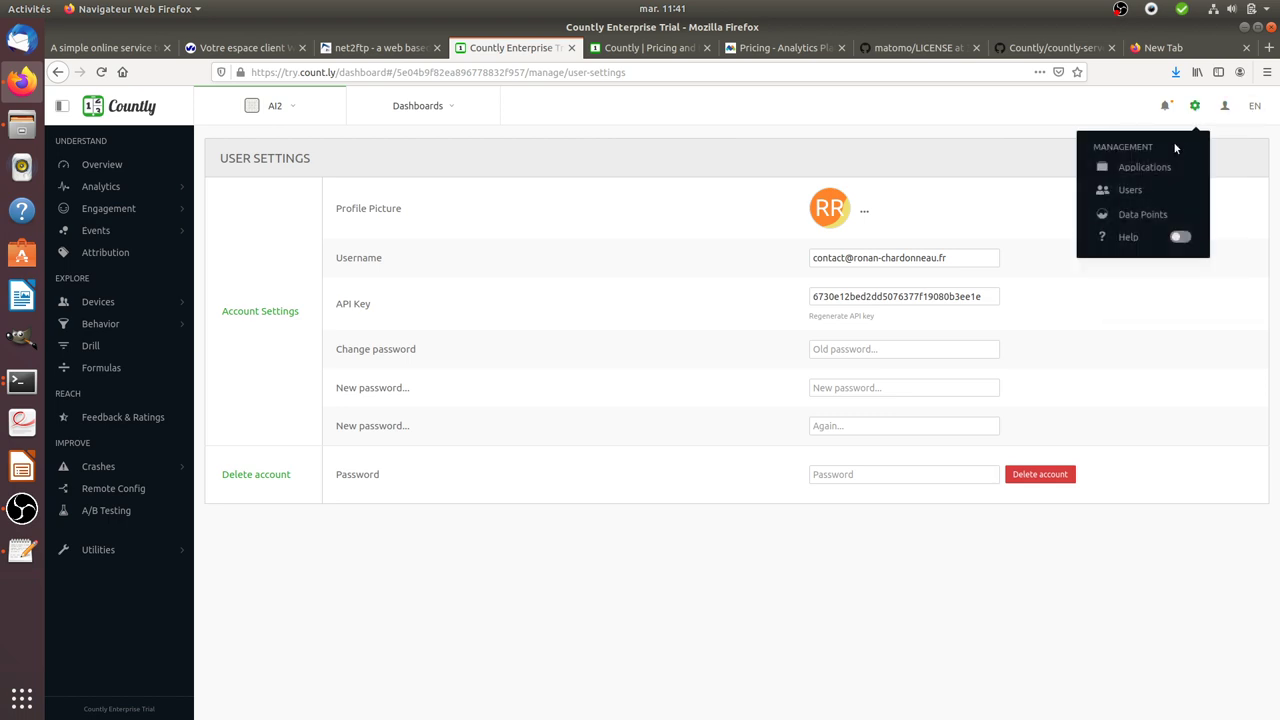
{"action": "left_click", "coordinate": [1168, 168]}
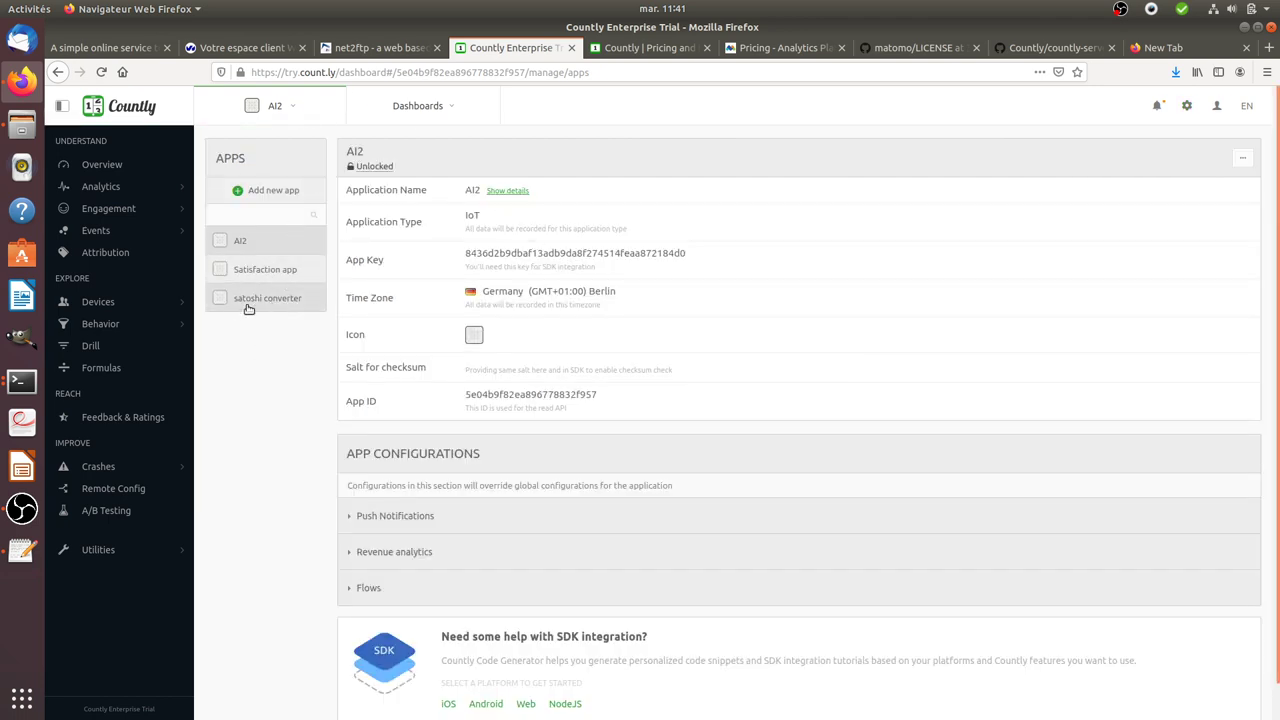
Add the 'Converter v2' Web app with France time zone, then open its Web SDK generator
{"action": "left_click", "coordinate": [290, 191]}
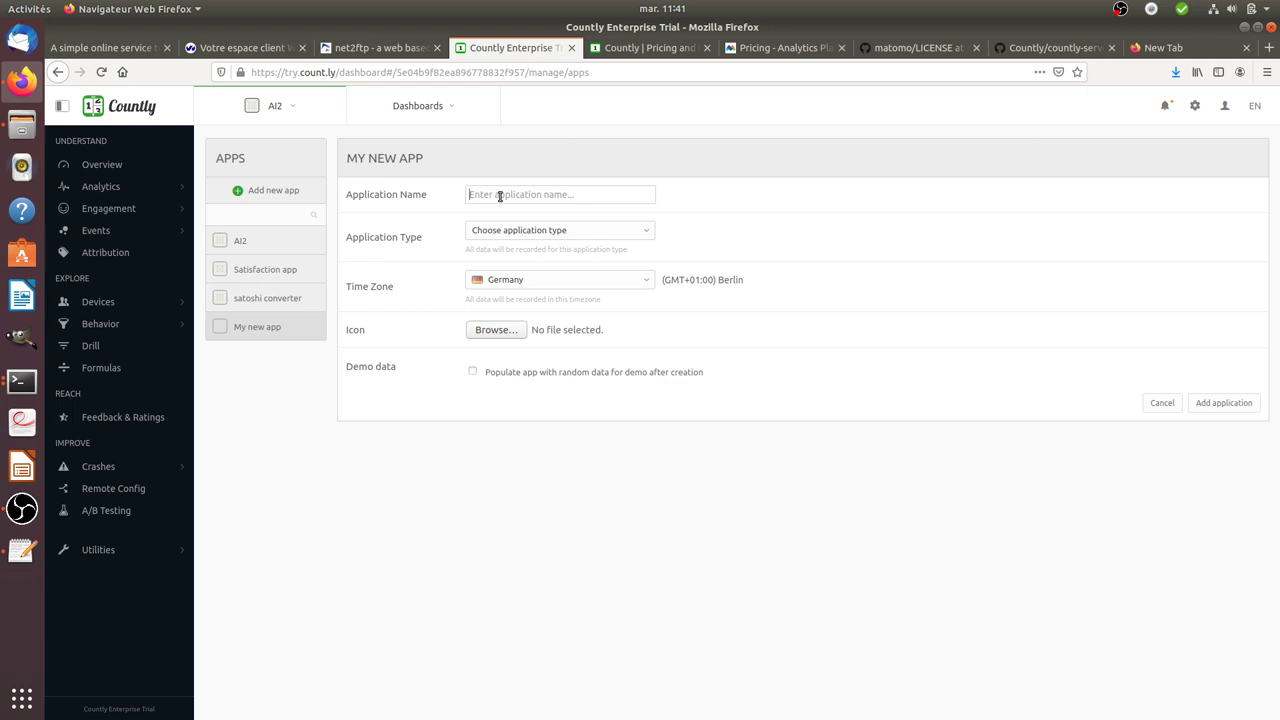
{"action": "type", "text": "Conver"}
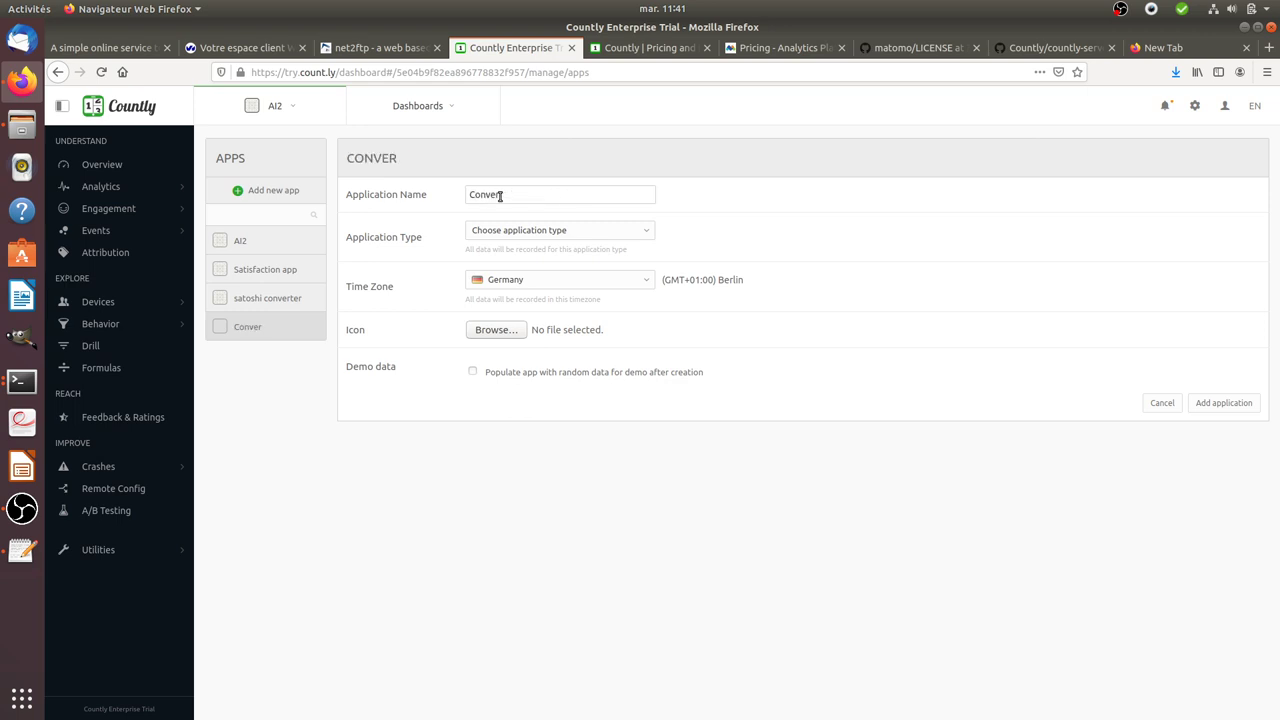
{"action": "type", "text": "ter v2"}
{"action": "left_click", "coordinate": [506, 230]}
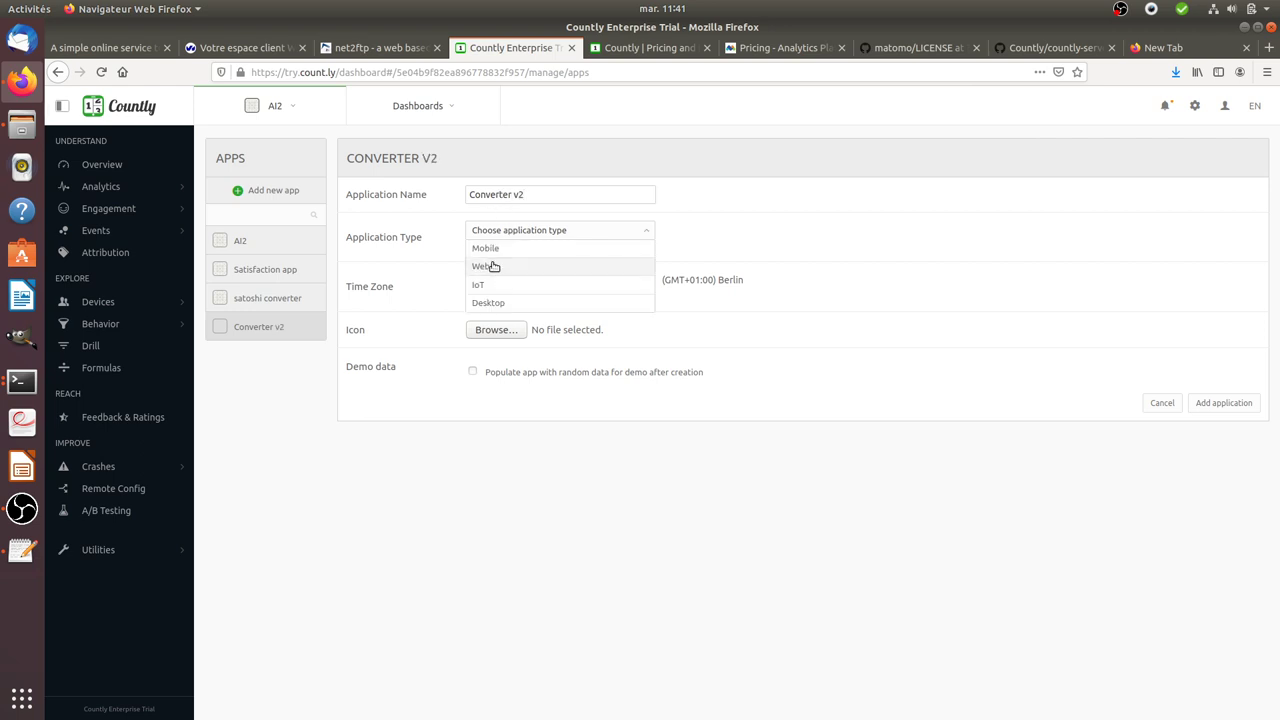
{"action": "left_click", "coordinate": [500, 264]}
{"action": "left_click", "coordinate": [508, 281]}
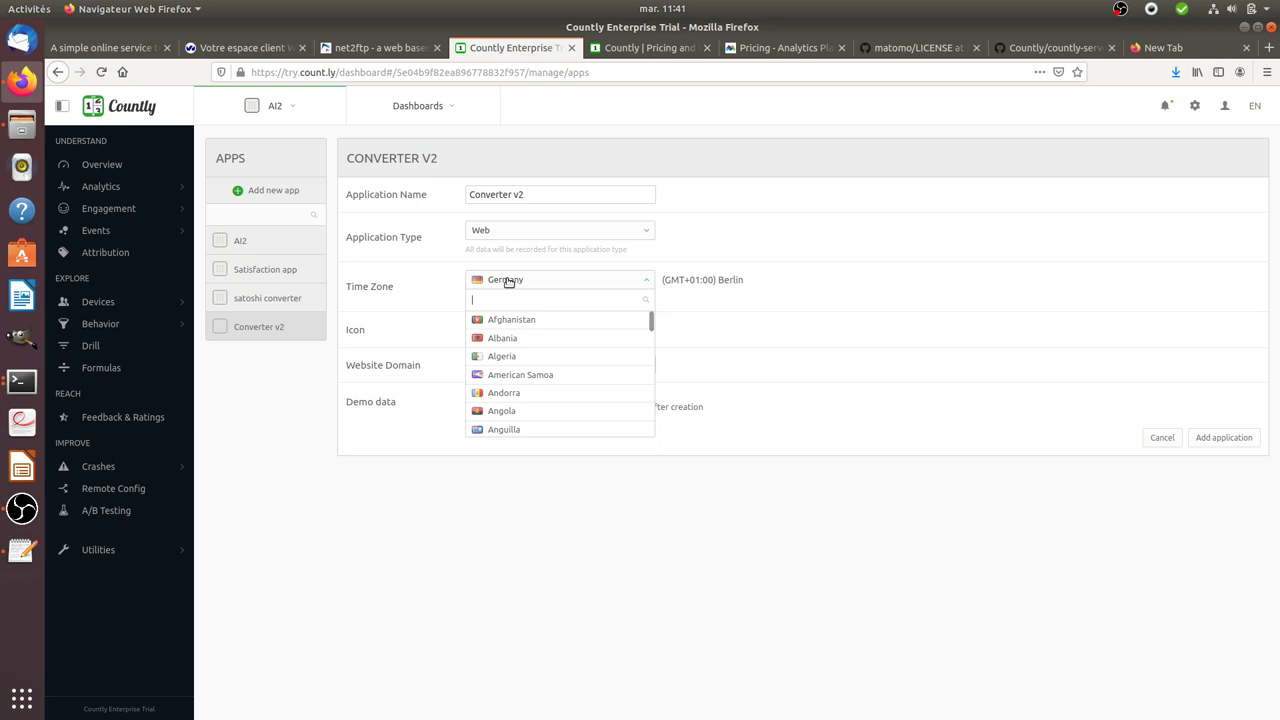
{"action": "type", "text": "fra"}
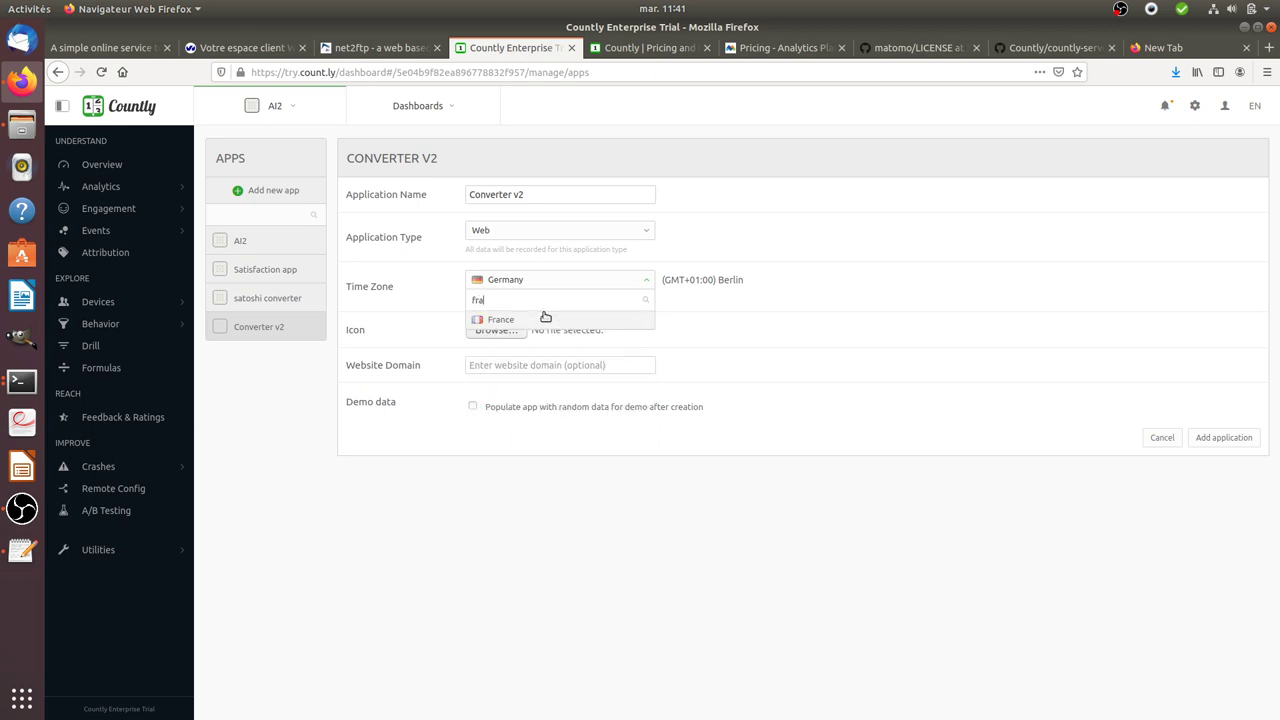
{"action": "left_click", "coordinate": [545, 318]}
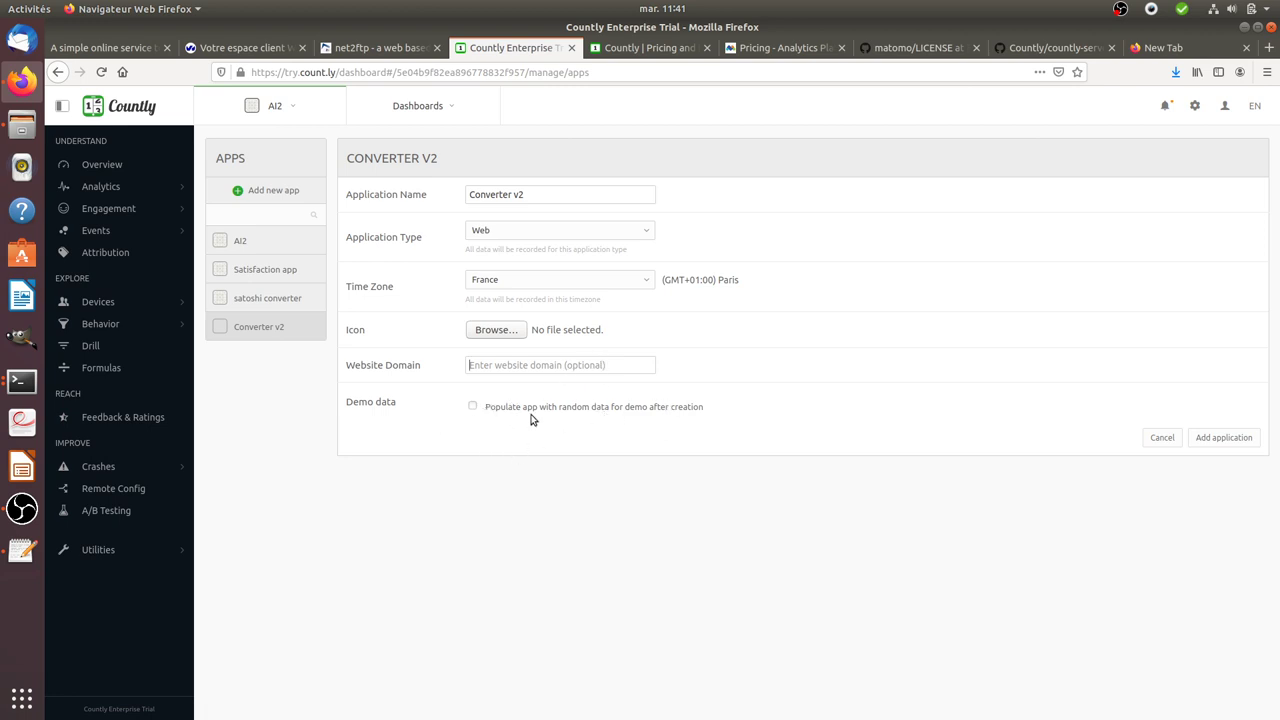
{"action": "left_click", "coordinate": [1214, 438]}
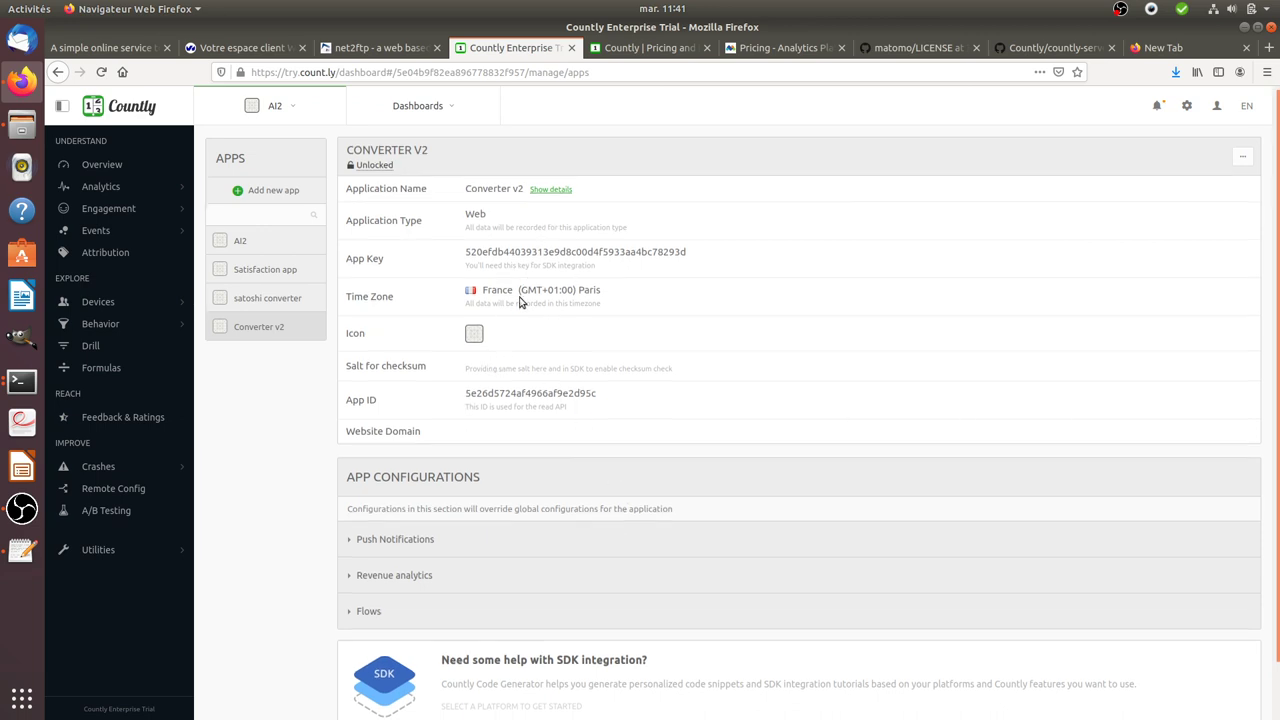
{"action": "scroll", "coordinate": [477, 485], "scroll_direction": "down", "scroll_amount": 1}
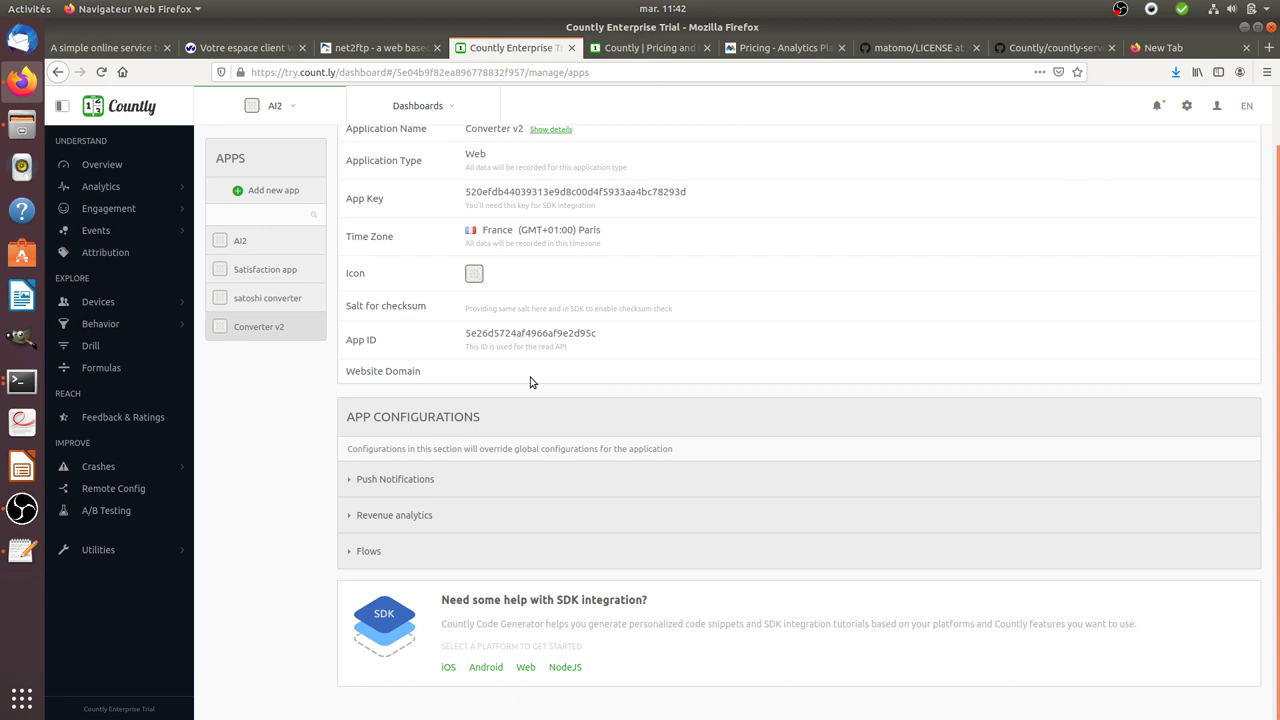
{"action": "left_click", "coordinate": [522, 669]}
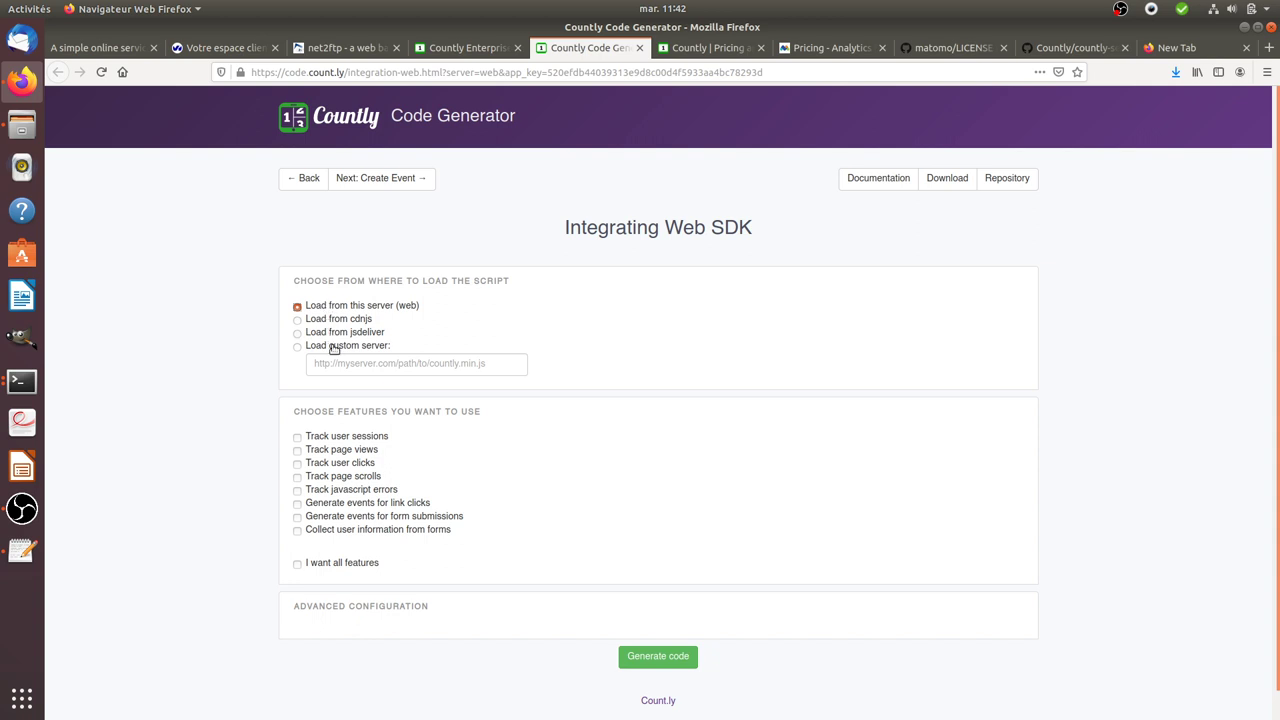
Enable session tracking, generate the code, and clear the invalid server URL
{"action": "left_click", "coordinate": [297, 438]}
{"action": "scroll", "coordinate": [609, 557], "scroll_direction": "down", "scroll_amount": 1}
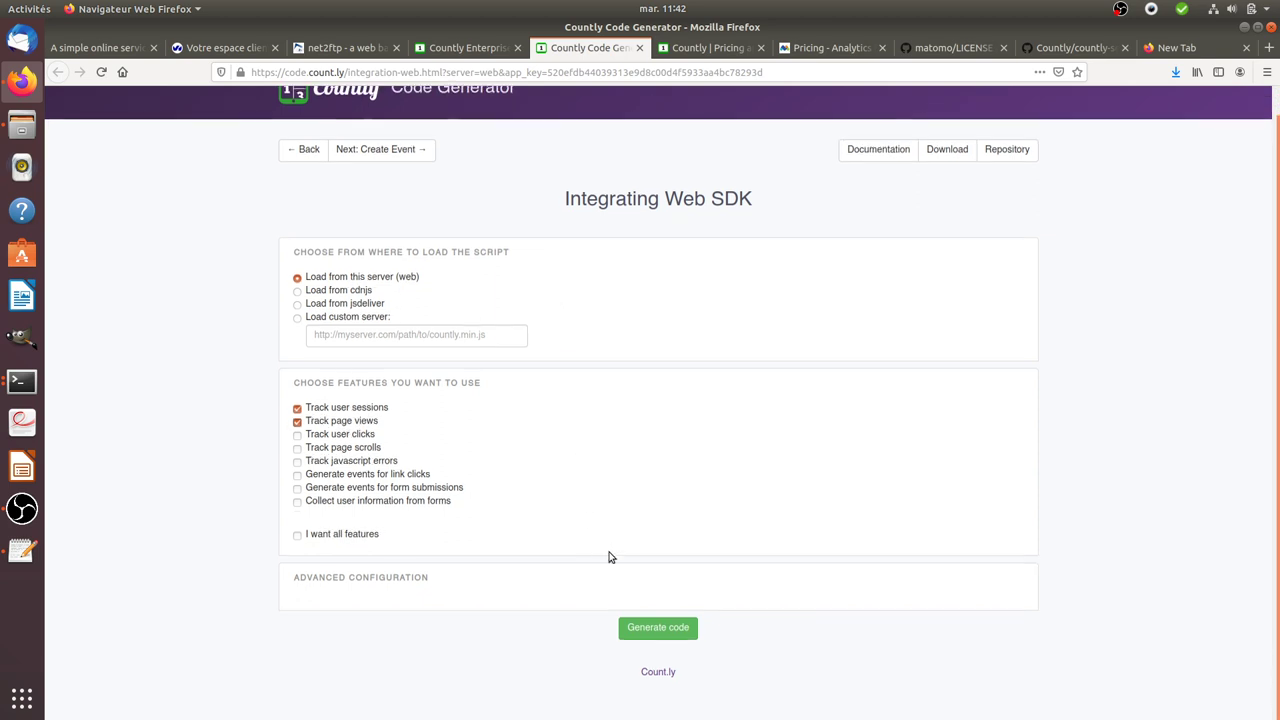
{"action": "left_click", "coordinate": [628, 625]}
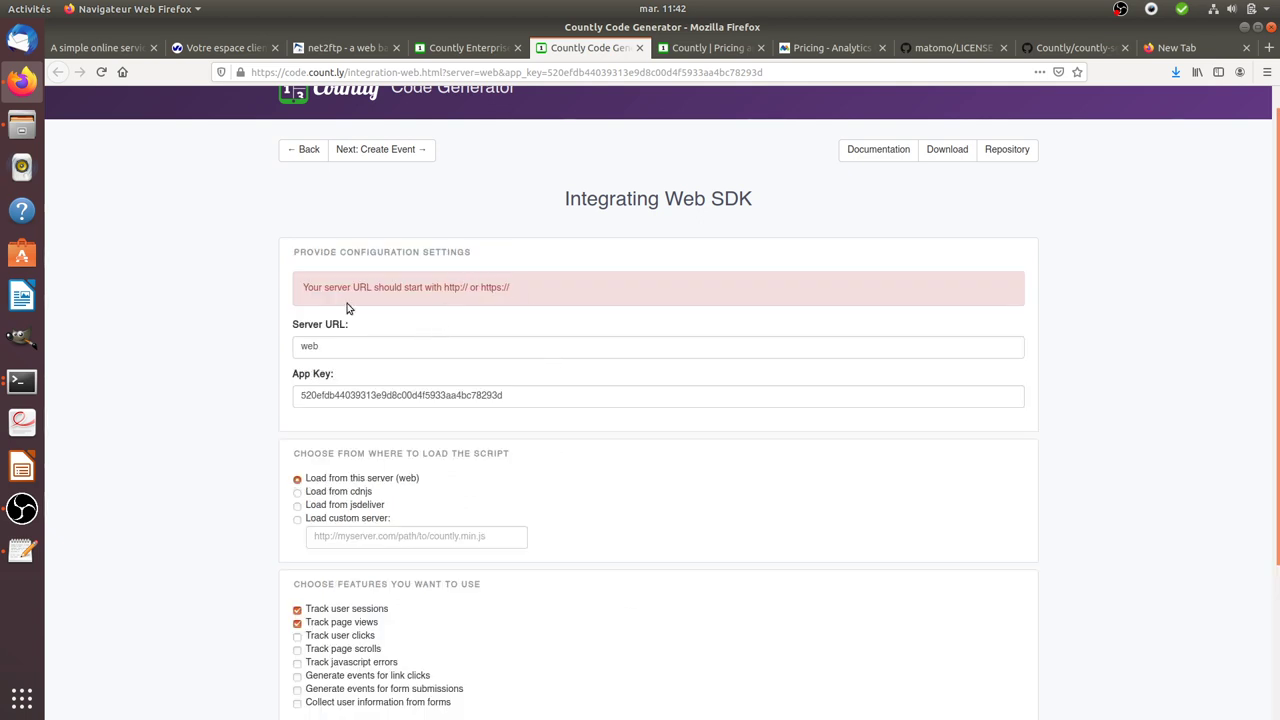
{"action": "left_click_drag", "start_coordinate": [352, 346], "coordinate": [282, 342]}
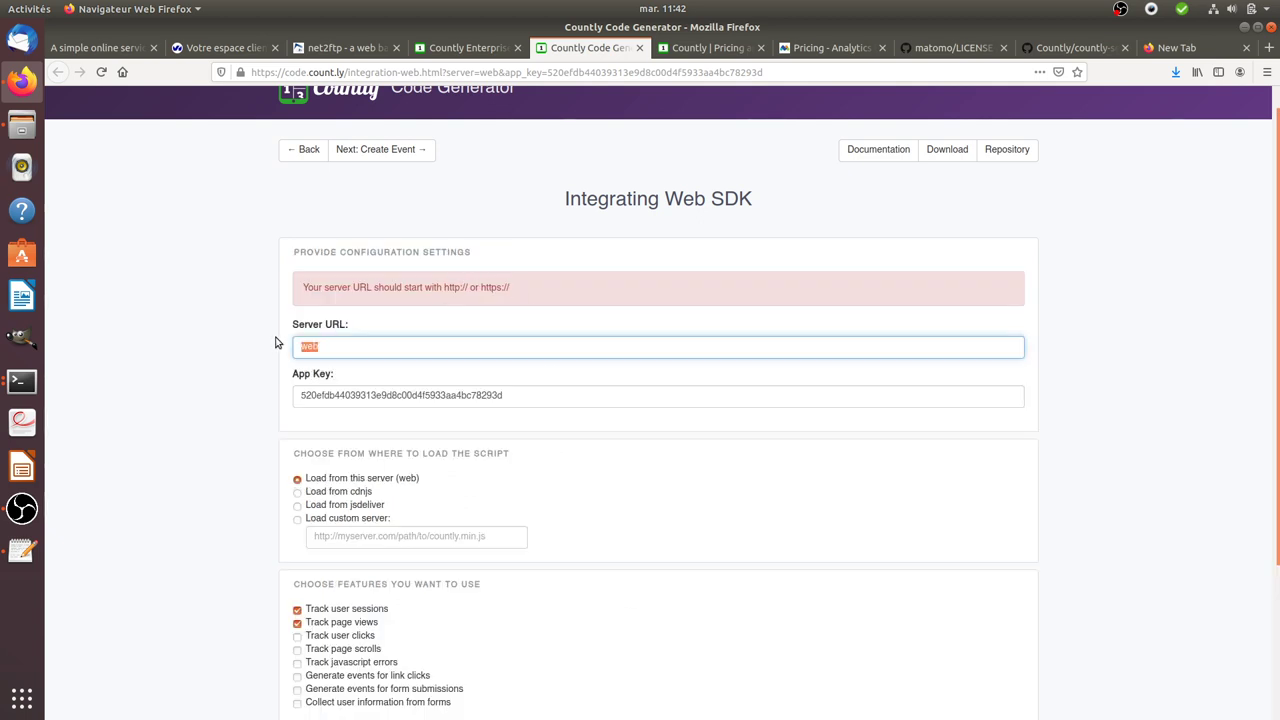
{"action": "key", "text": "BackSpace"}
{"action": "left_click", "coordinate": [467, 50]}
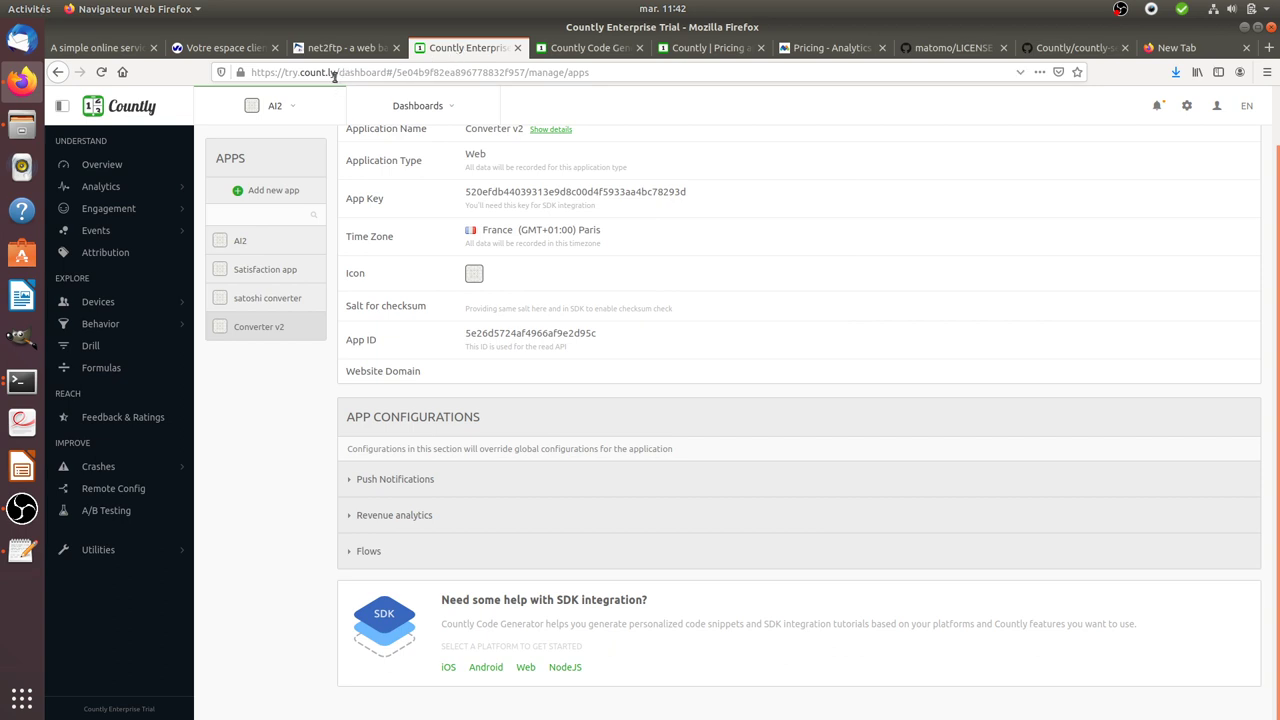
{"action": "left_click_drag", "start_coordinate": [336, 72], "coordinate": [256, 72]}
{"action": "key", "text": "ctrl+c"}
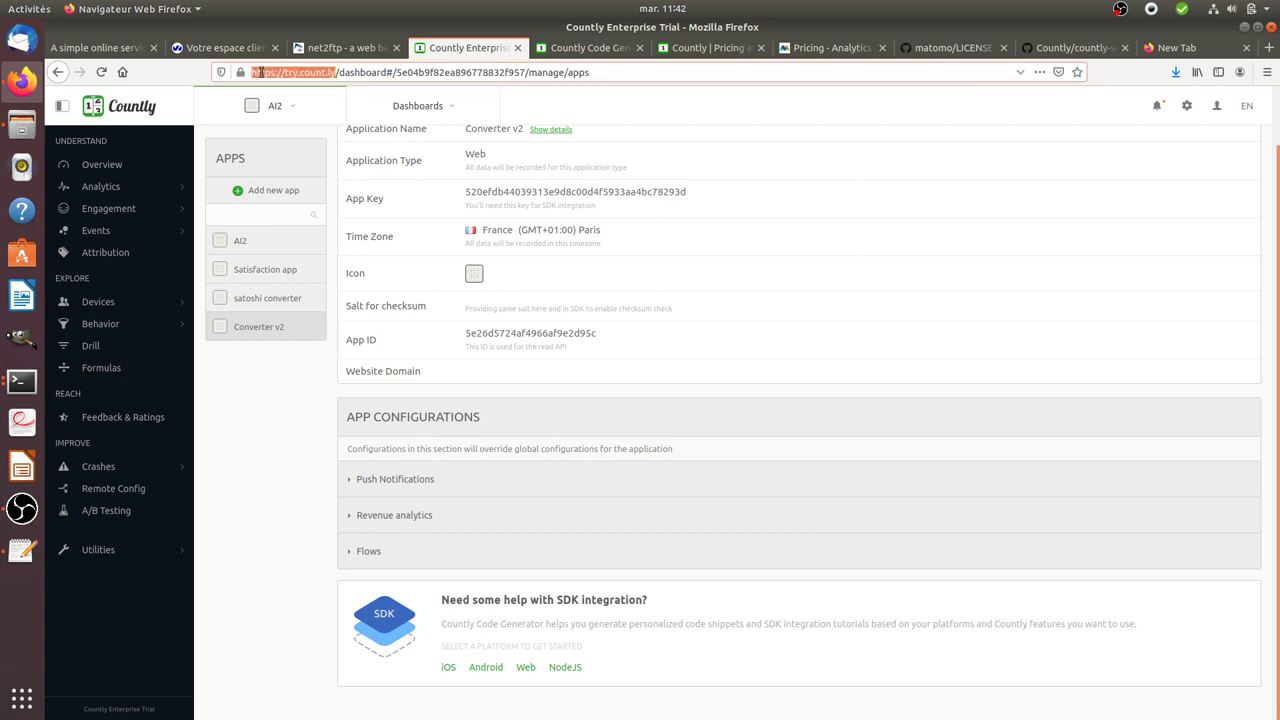
{"action": "left_click", "coordinate": [590, 47]}
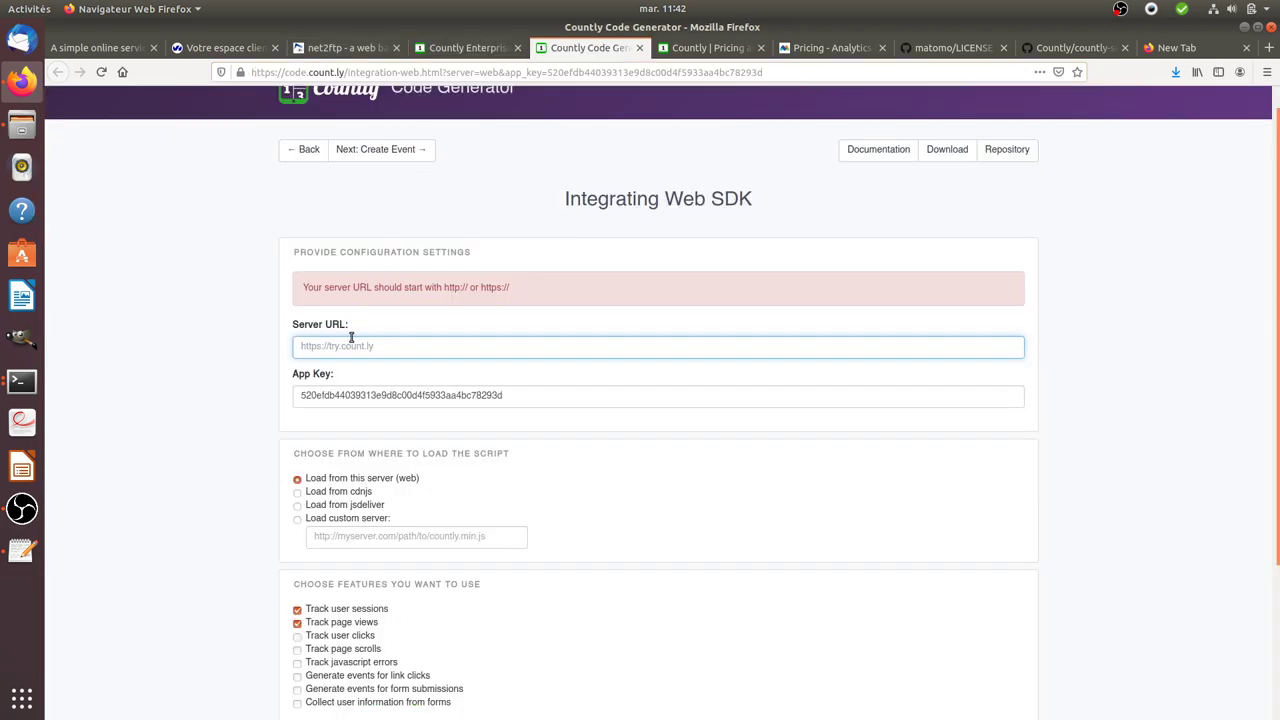
{"action": "key", "text": "ctrl+v"}
{"action": "scroll", "coordinate": [486, 443], "scroll_direction": "down", "scroll_amount": 3}
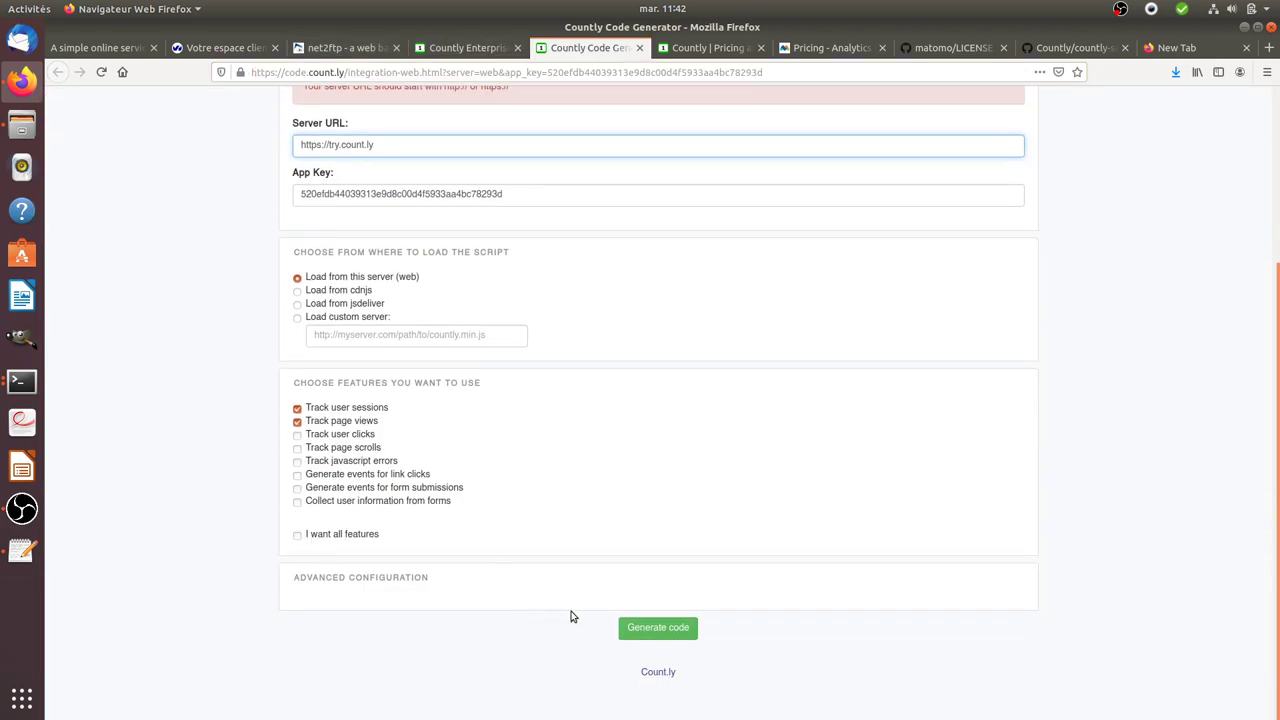
{"action": "left_click", "coordinate": [645, 628]}
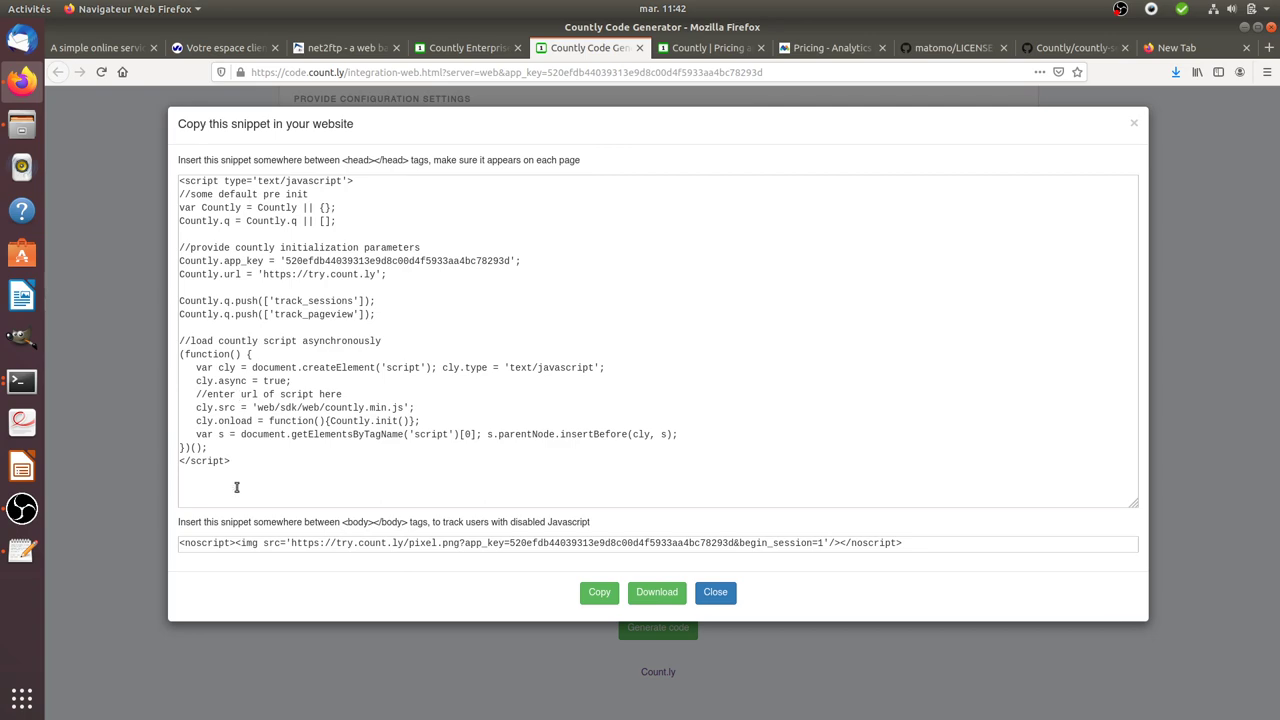
{"action": "left_click_drag", "start_coordinate": [237, 487], "coordinate": [176, 117]}
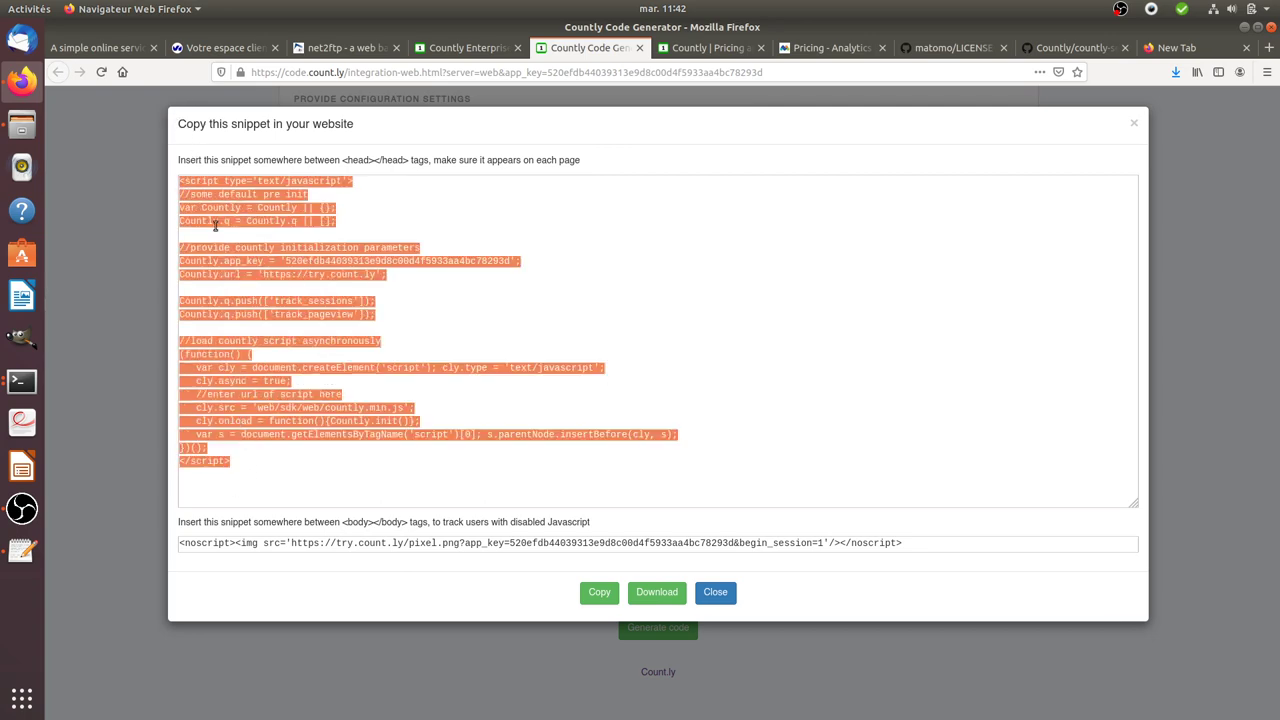
{"action": "left_click", "coordinate": [314, 48]}
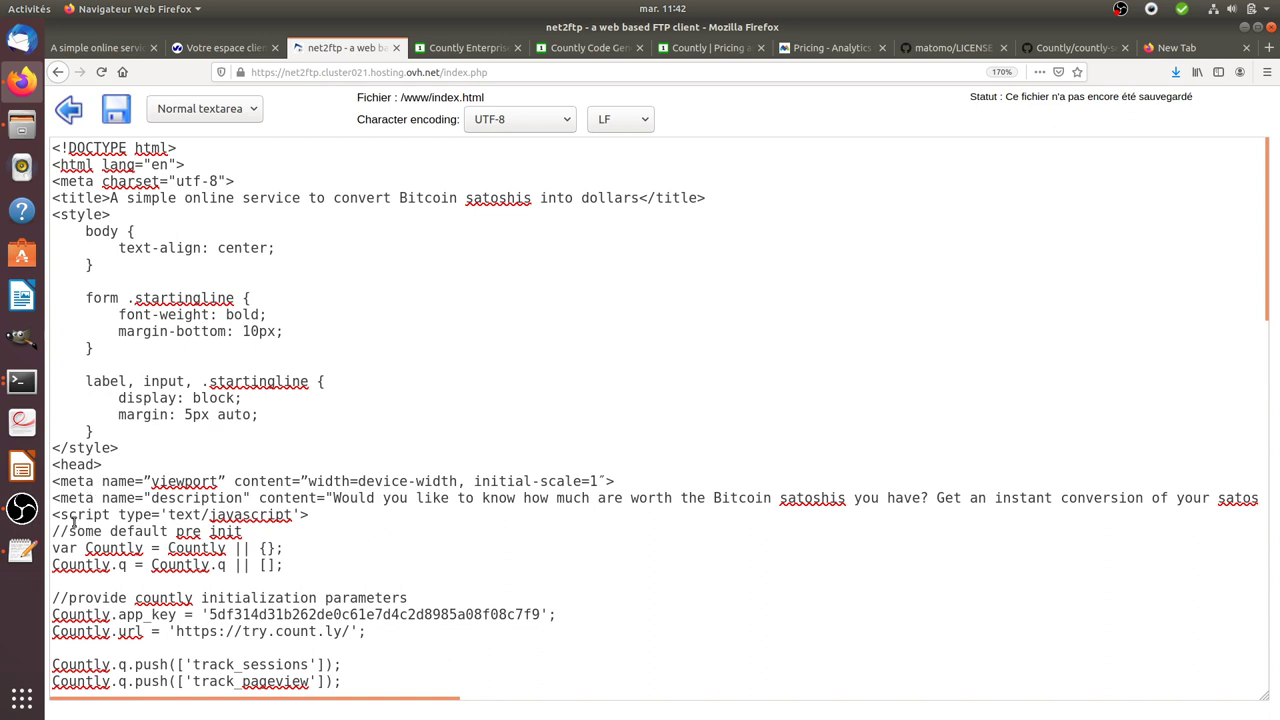
Replace the old Countly script block in index.html with the new snippet and save it
{"action": "scroll", "coordinate": [73, 522], "scroll_direction": "down", "scroll_amount": 4}
{"action": "left_click_drag", "start_coordinate": [55, 315], "coordinate": [176, 660]}
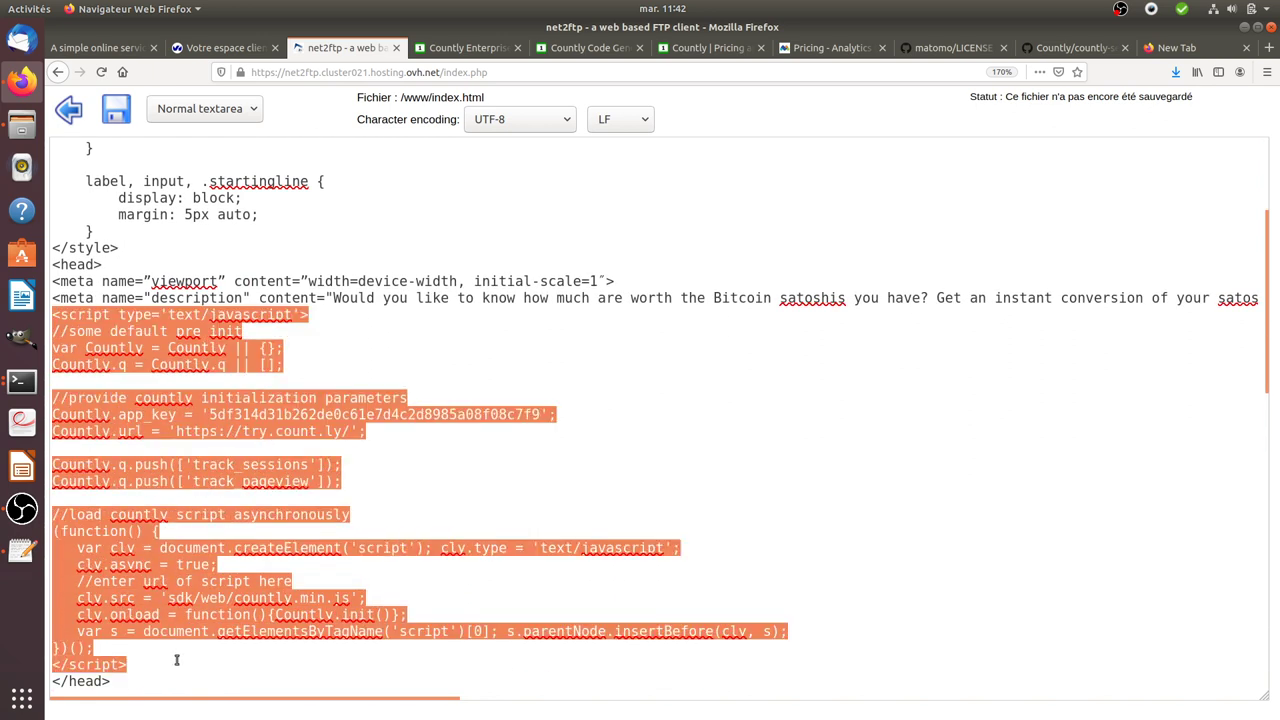
{"action": "key", "text": "BackSpace"}
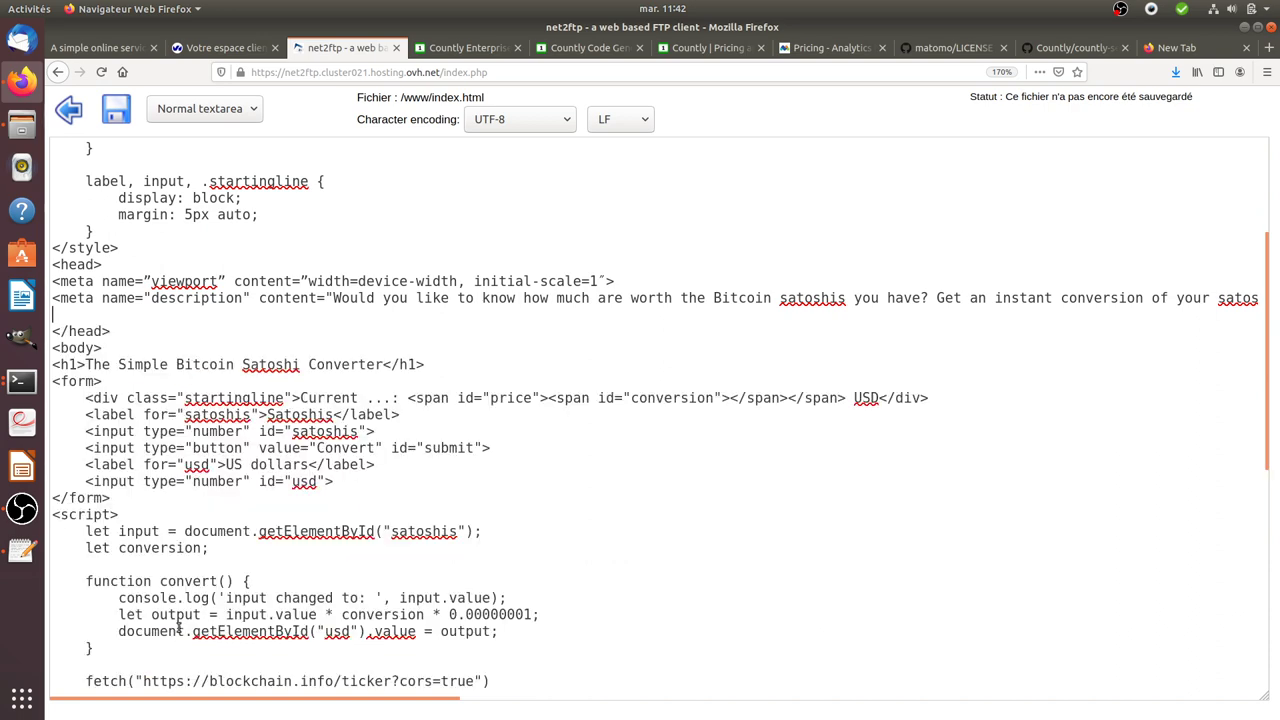
{"action": "key", "text": "ctrl+v"}
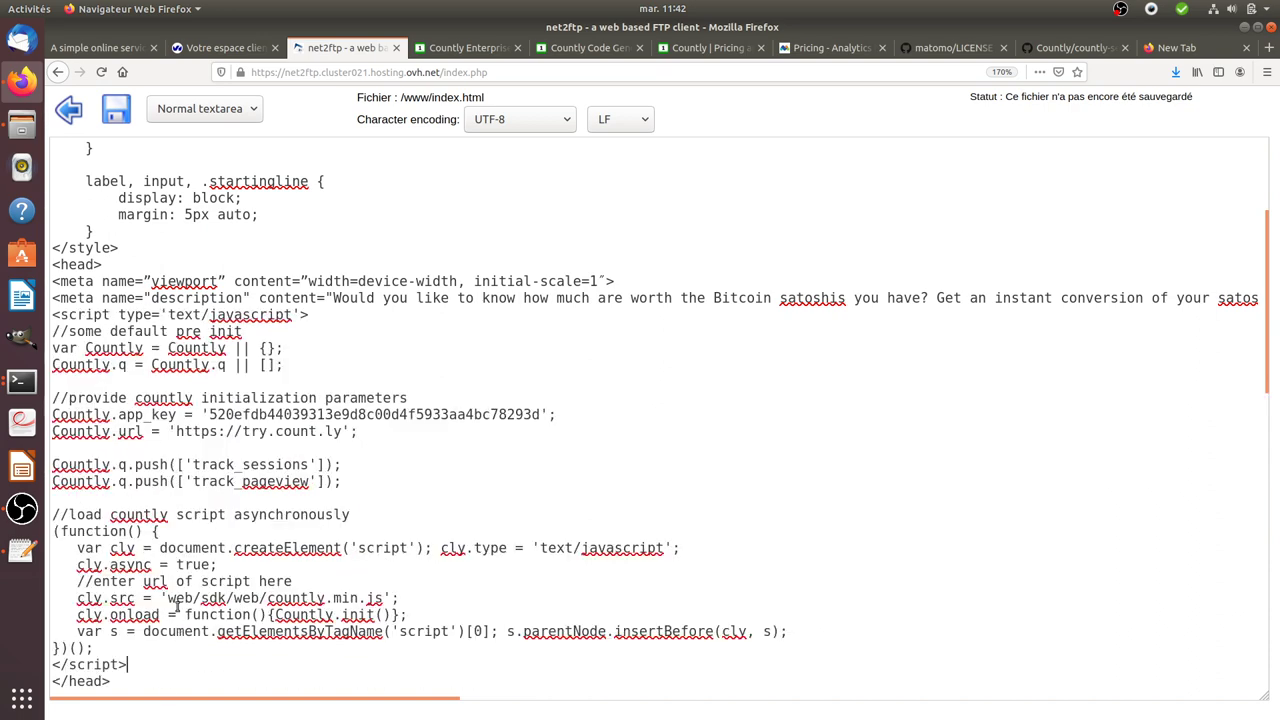
{"action": "left_click", "coordinate": [110, 116]}
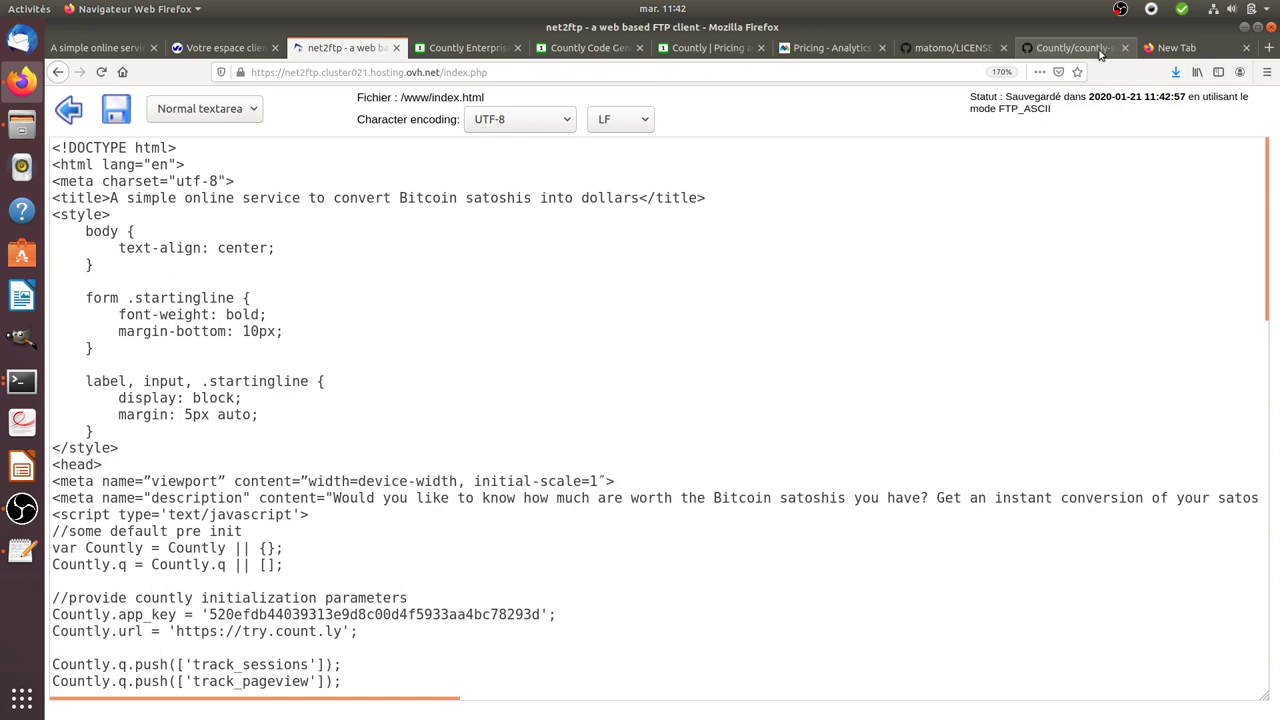
Load satoshi-converter.website in the new tab and view its page source
{"action": "left_click", "coordinate": [1188, 48]}
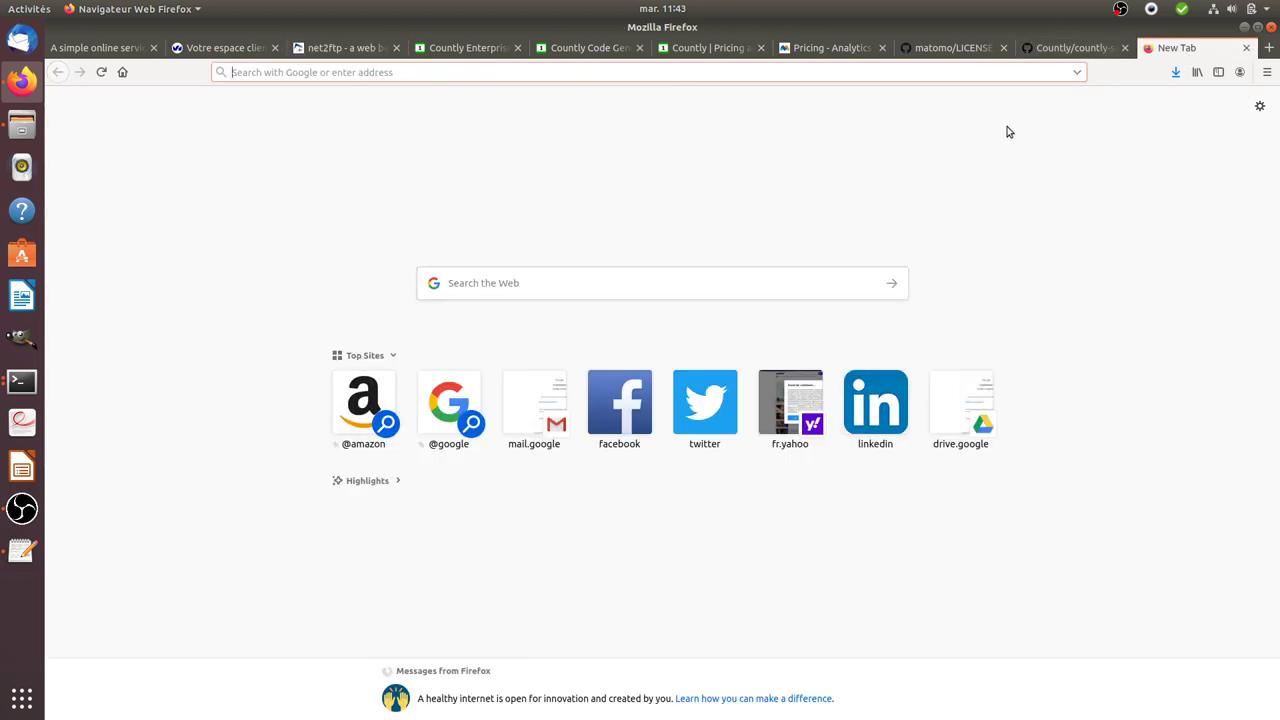
{"action": "type", "text": "sat"}
{"action": "key", "text": "Return"}
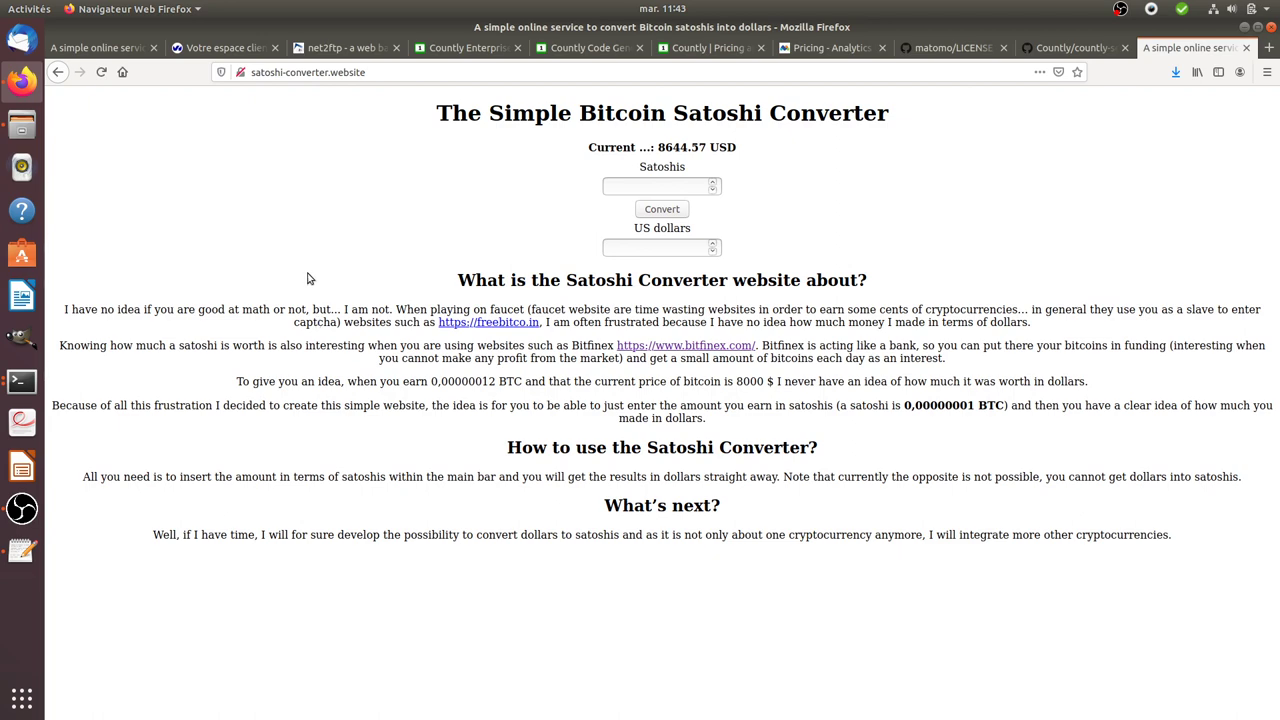
{"action": "key", "text": "ctrl+u"}
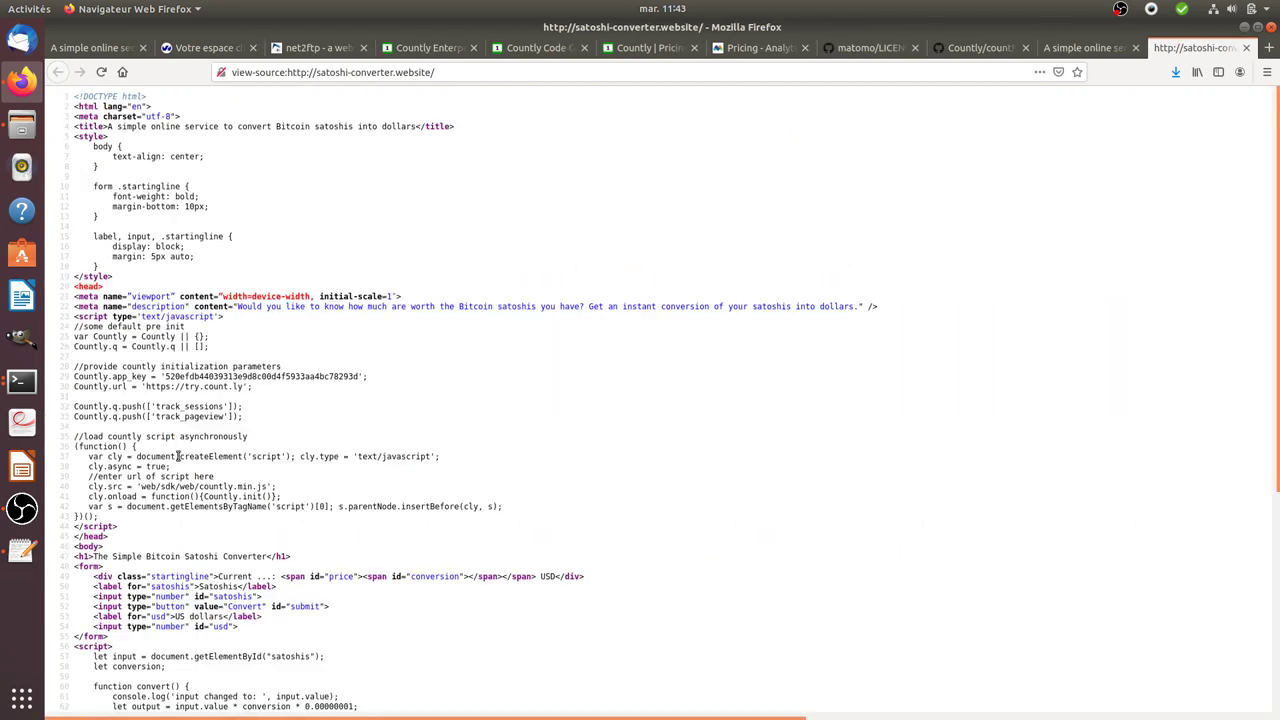
{"action": "left_click", "coordinate": [1095, 48]}
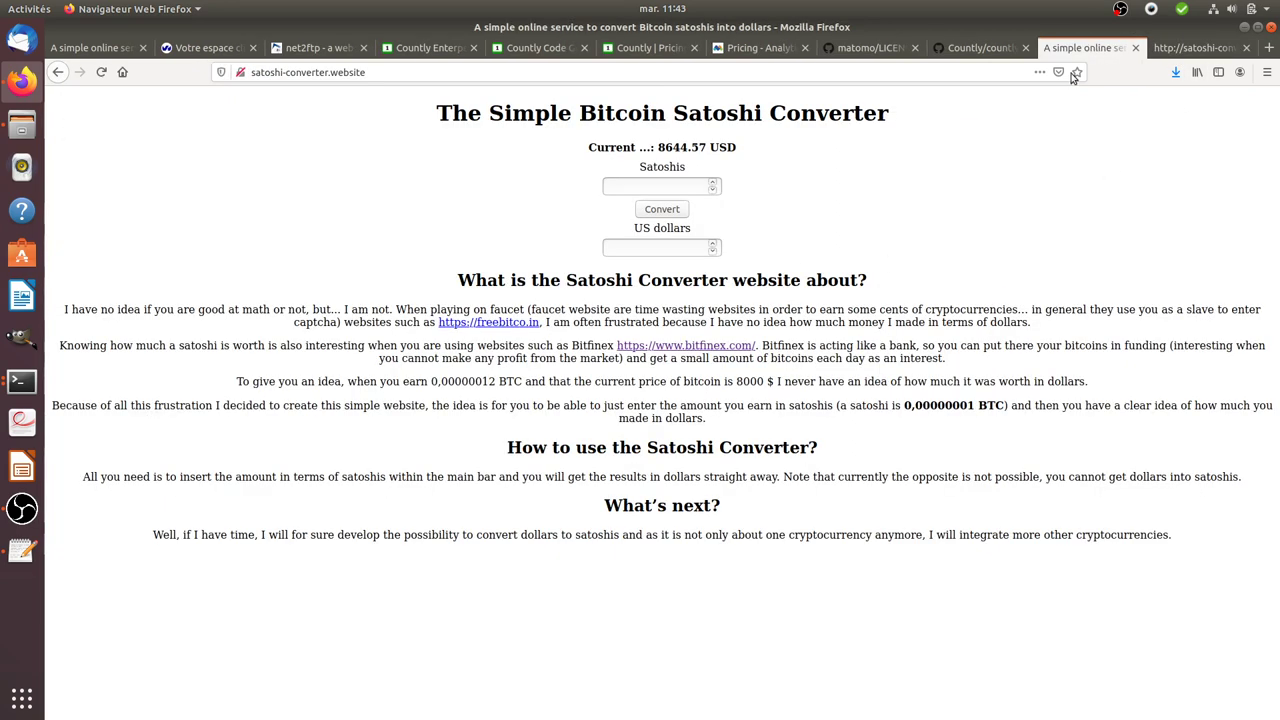
Inspect the page, switch to the Network panel and reload, revealing countly.min.js returning 404
{"action": "right_click", "coordinate": [366, 256]}
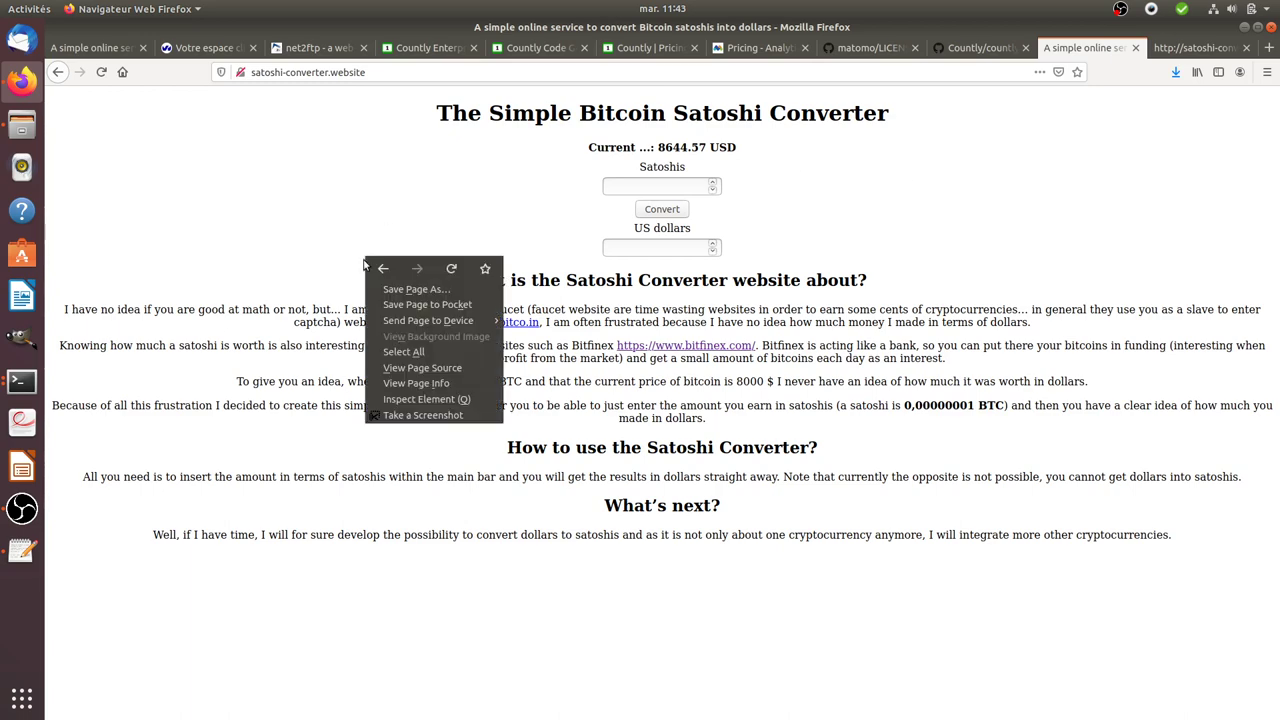
{"action": "left_click", "coordinate": [406, 399]}
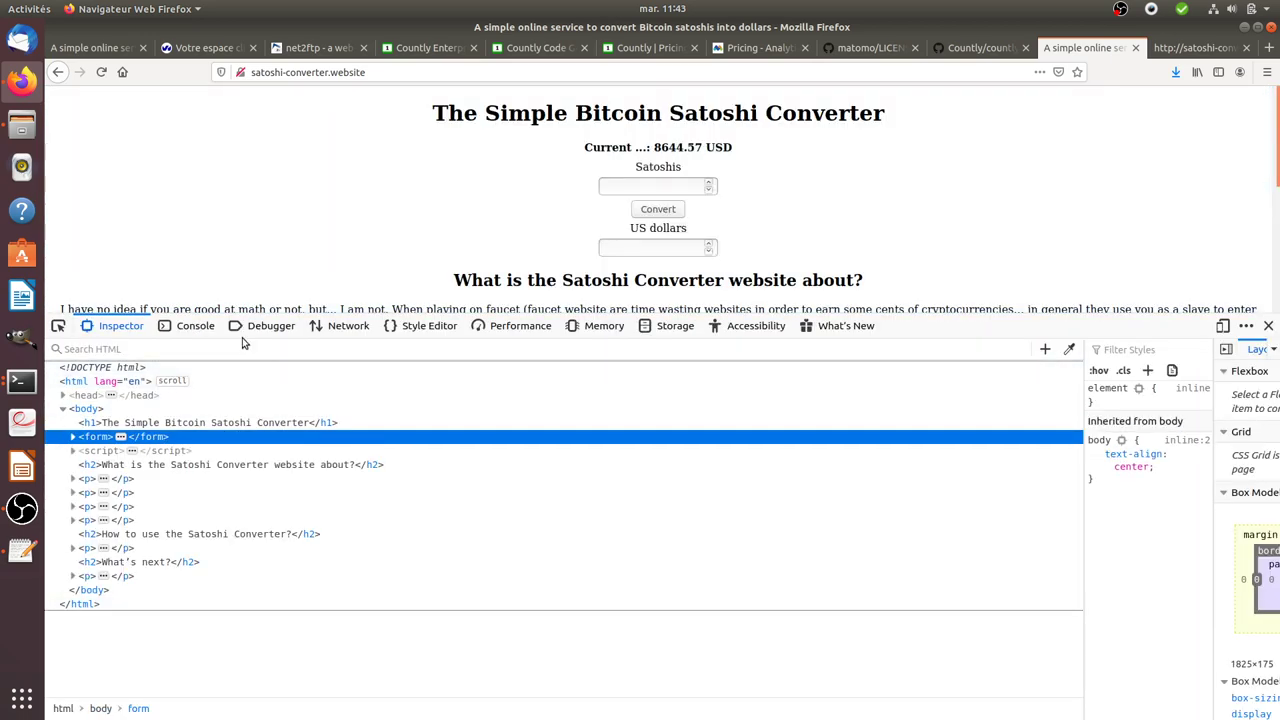
{"action": "left_click", "coordinate": [195, 326]}
{"action": "left_click", "coordinate": [316, 330]}
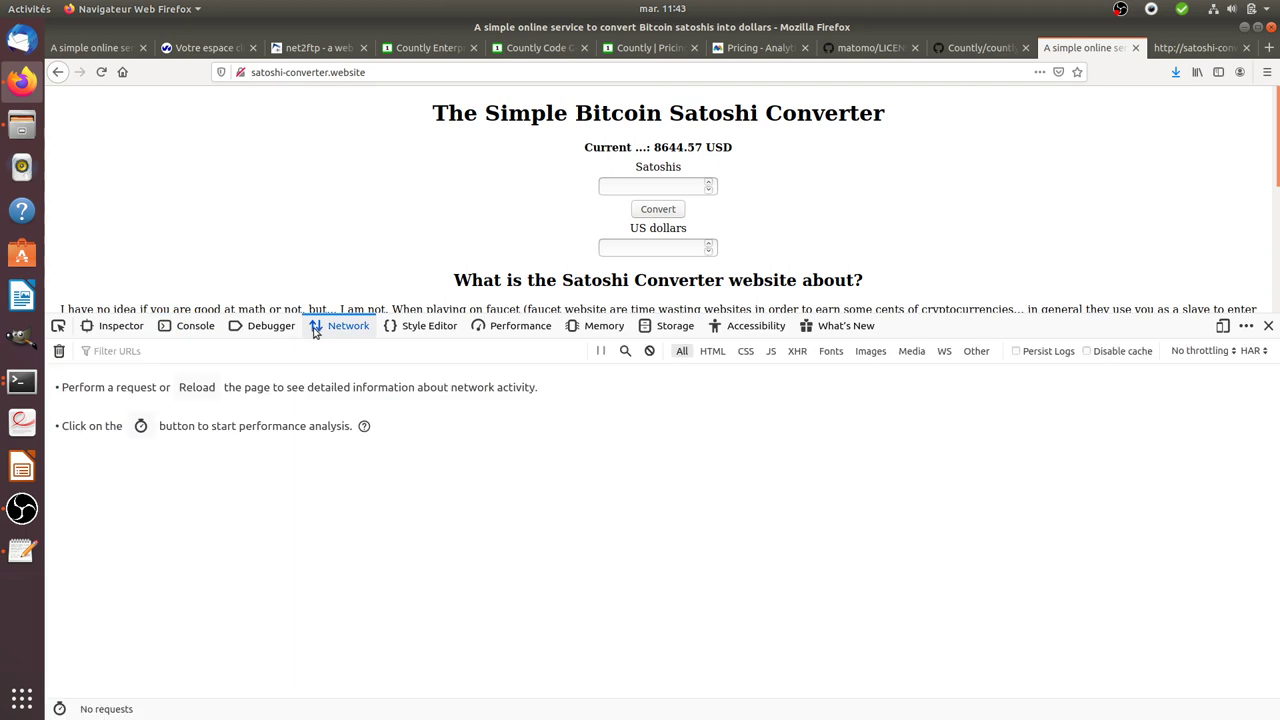
{"action": "left_click", "coordinate": [100, 72]}
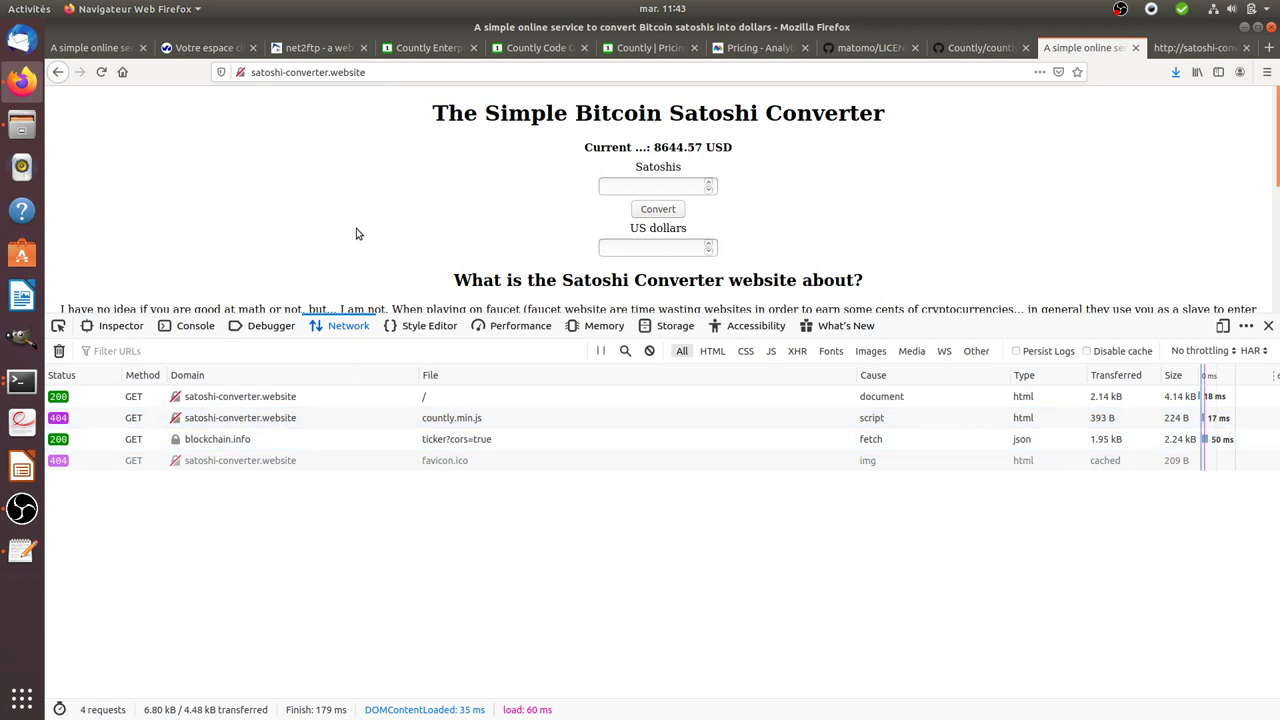
{"action": "key", "text": "Tab"}
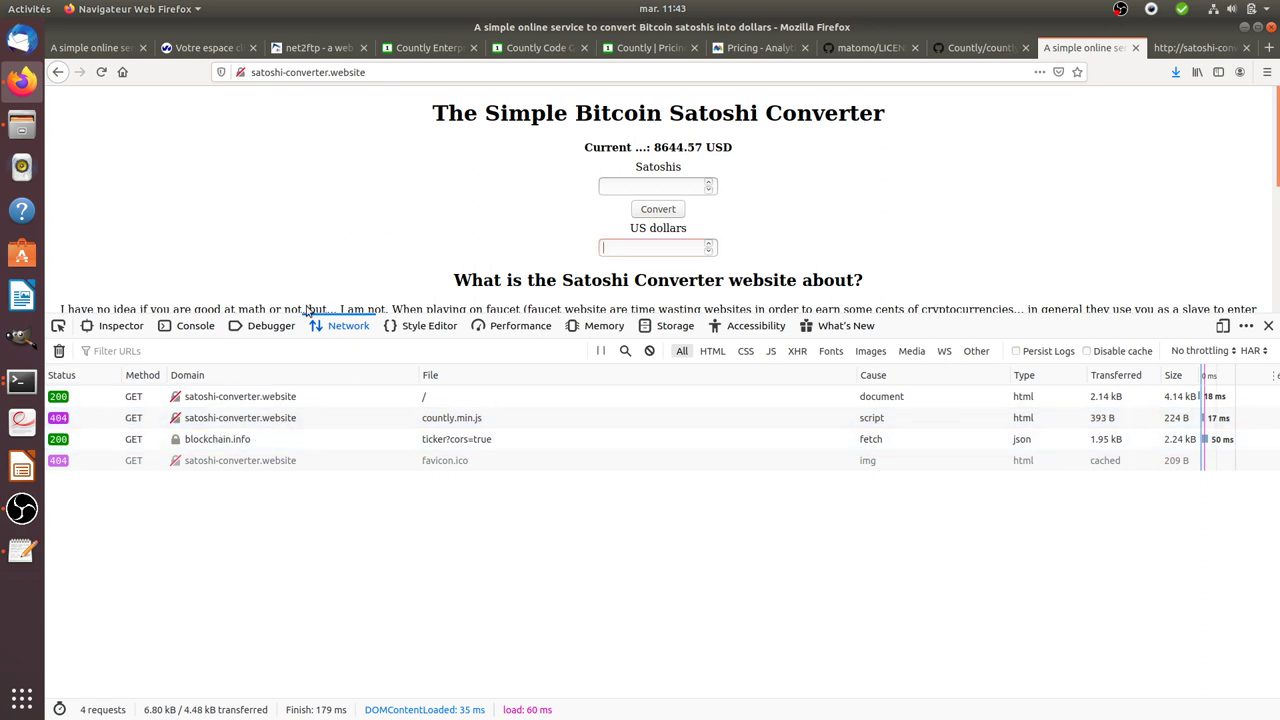
{"action": "left_click", "coordinate": [22, 553]}
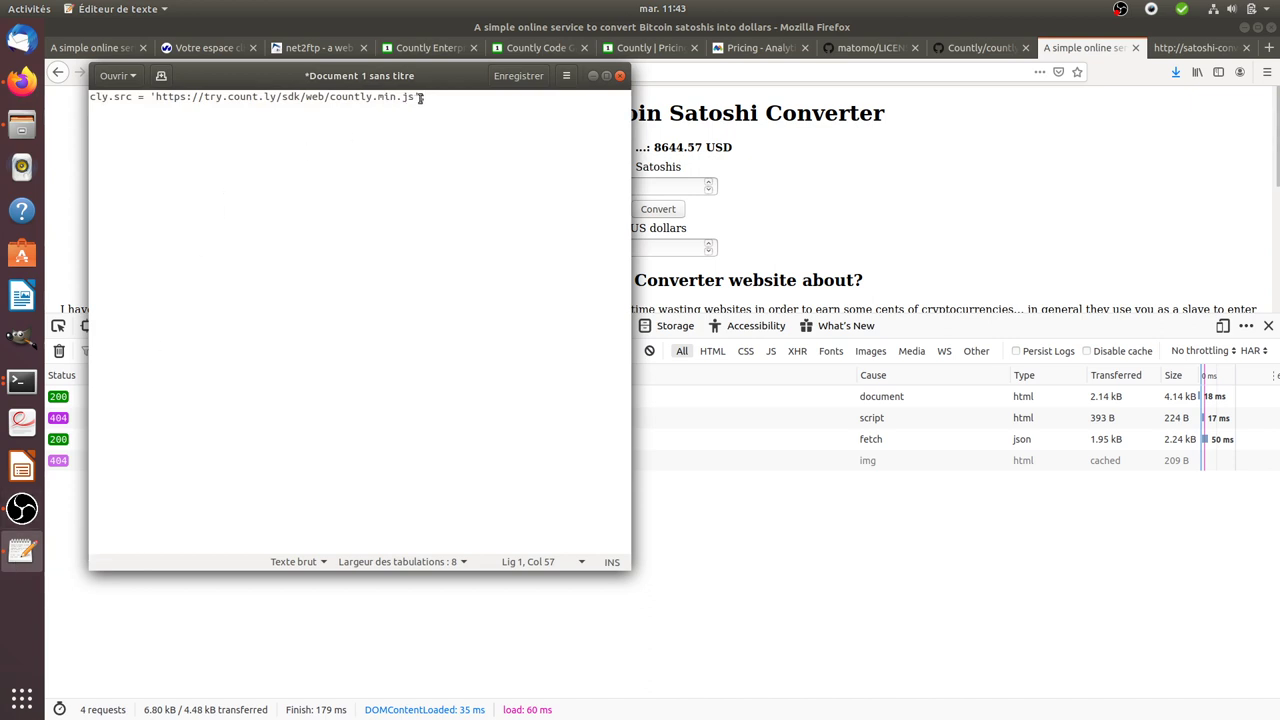
{"action": "left_click_drag", "start_coordinate": [415, 97], "coordinate": [168, 96]}
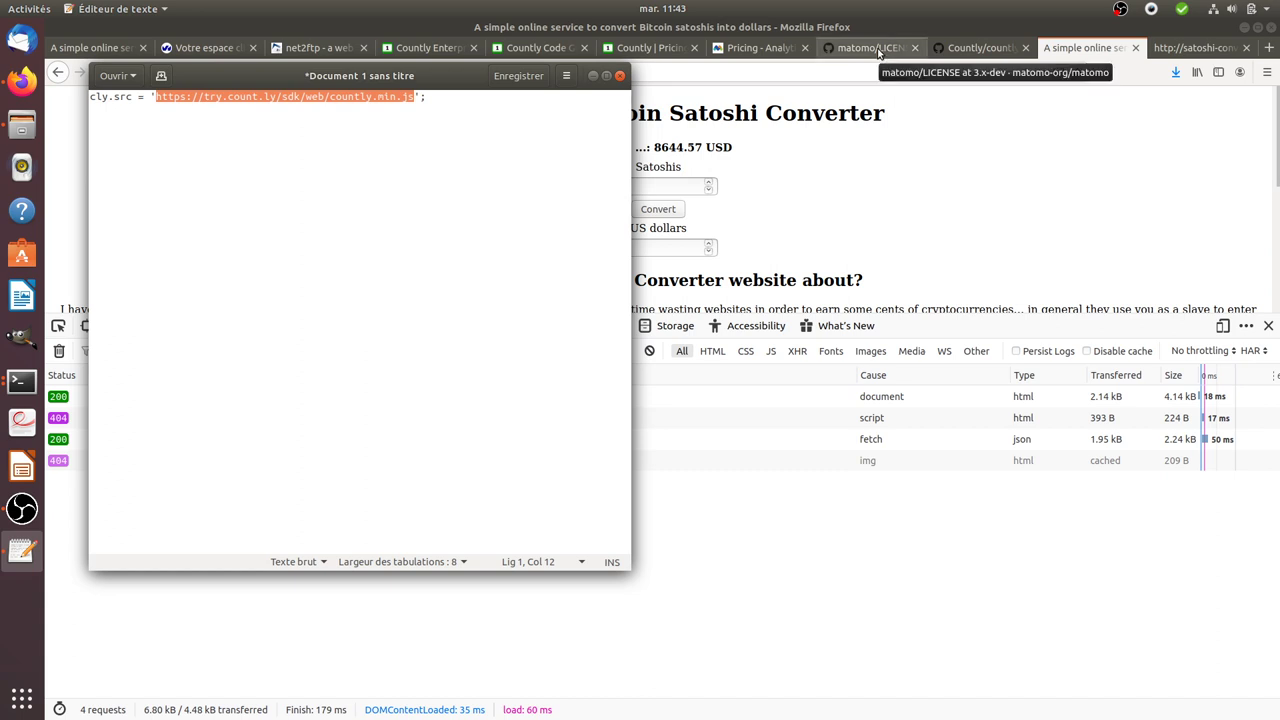
{"action": "left_click", "coordinate": [953, 48]}
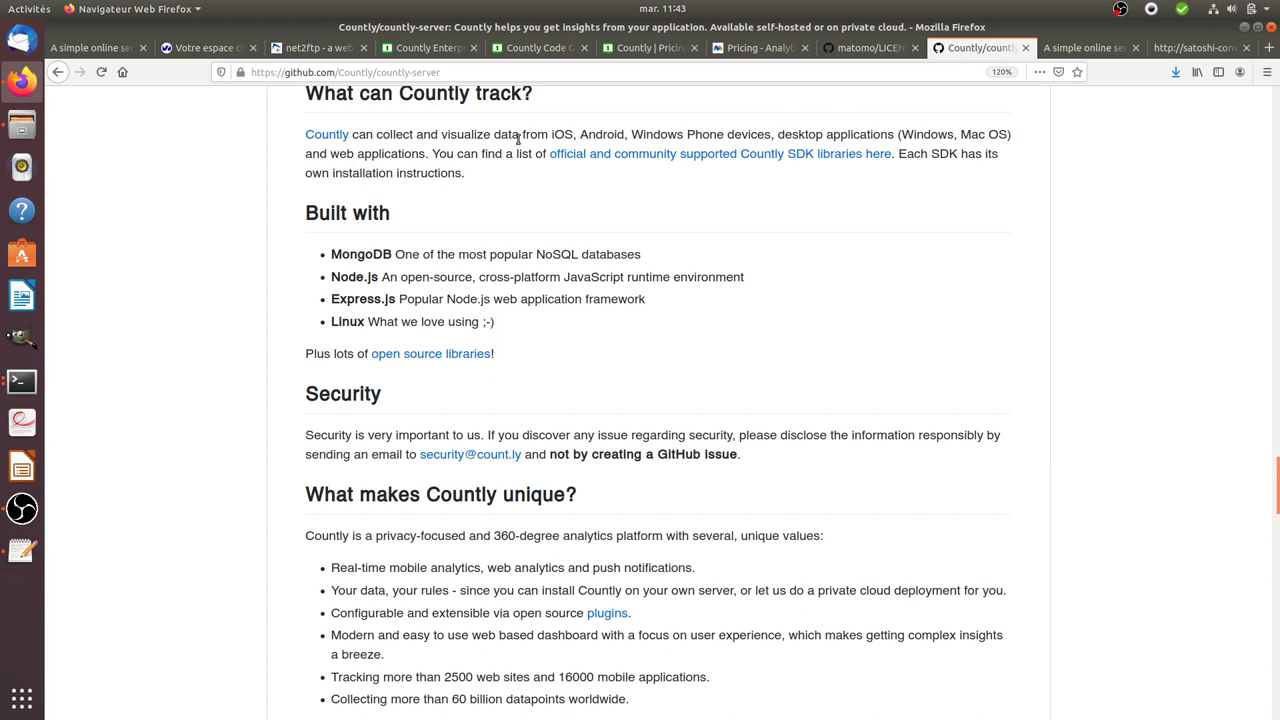
{"action": "left_click", "coordinate": [1065, 50]}
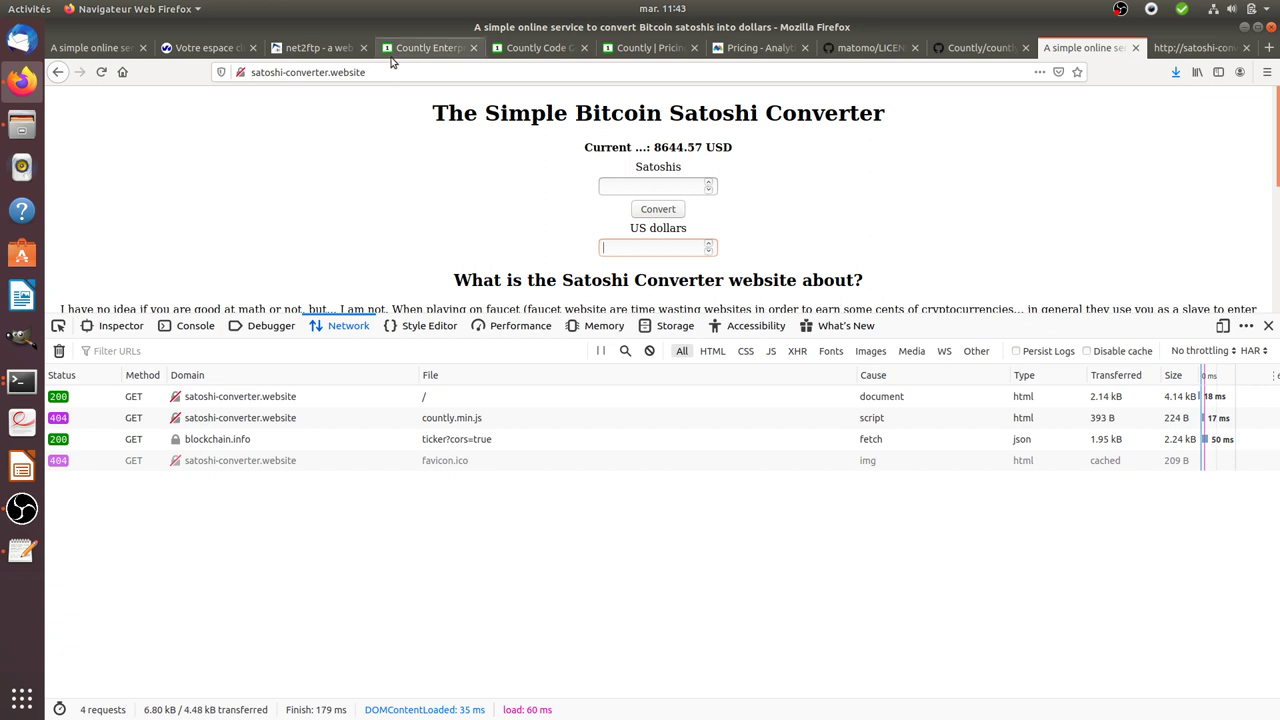
{"action": "left_click", "coordinate": [424, 48]}
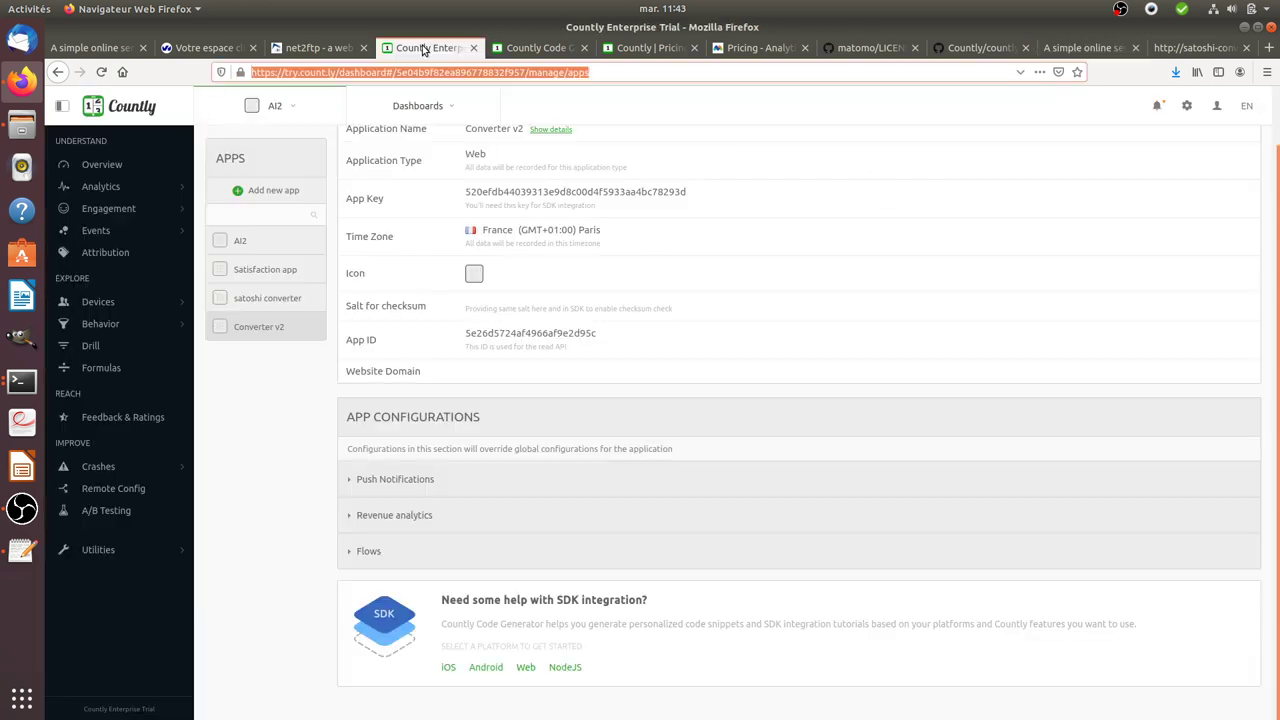
Scroll index.html in net2ftp down to the cly.src line, checking the correct URL in gedit
{"action": "left_click", "coordinate": [327, 48]}
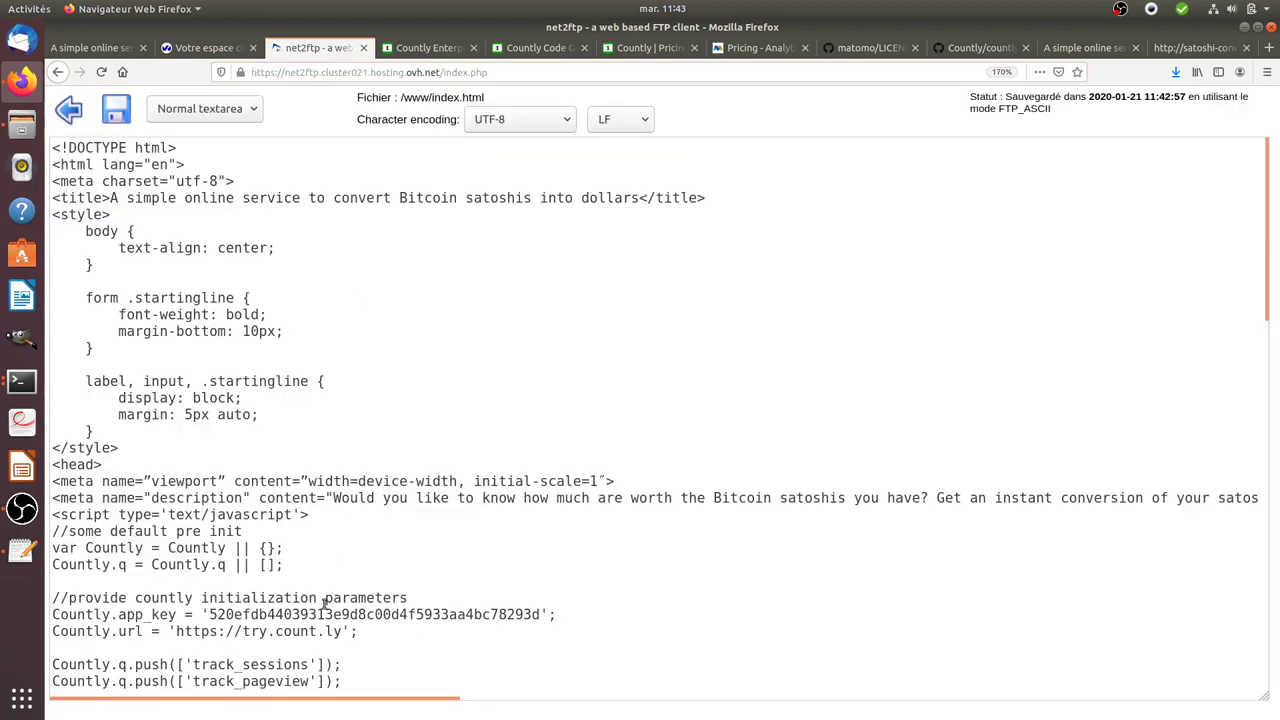
{"action": "scroll", "coordinate": [311, 486], "scroll_direction": "down", "scroll_amount": 2}
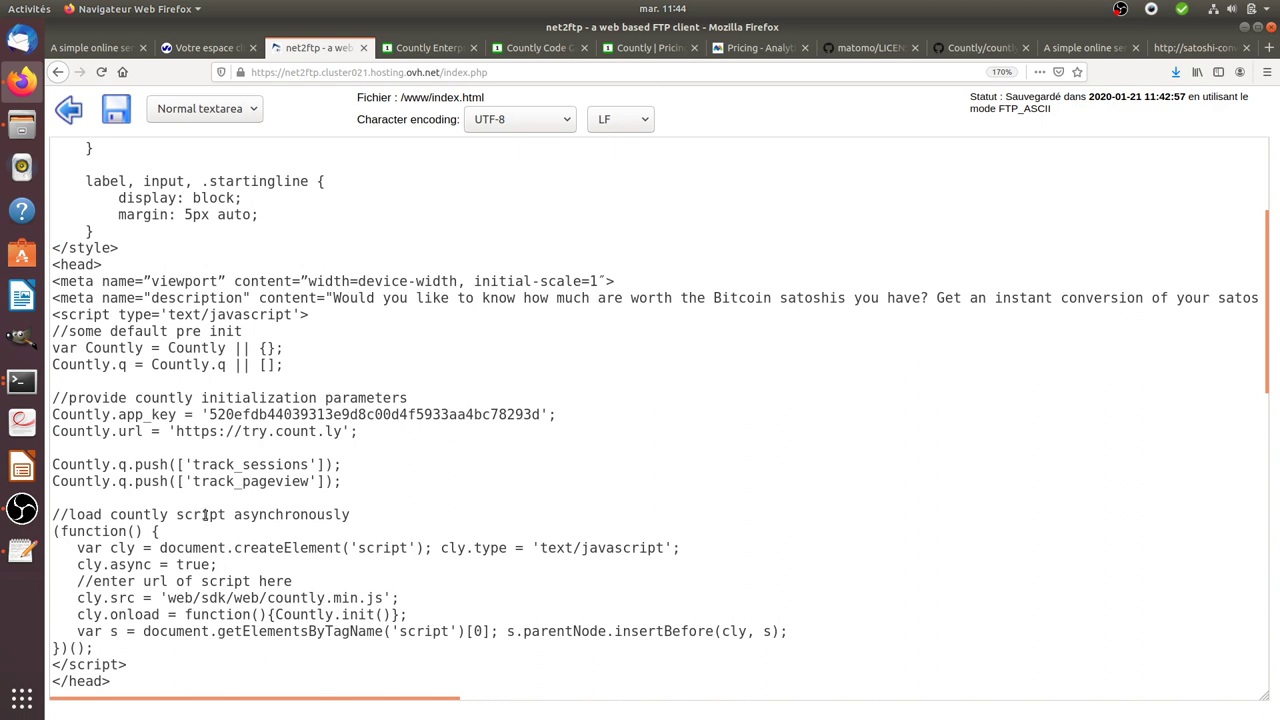
{"action": "scroll", "coordinate": [205, 514], "scroll_direction": "down", "scroll_amount": 3}
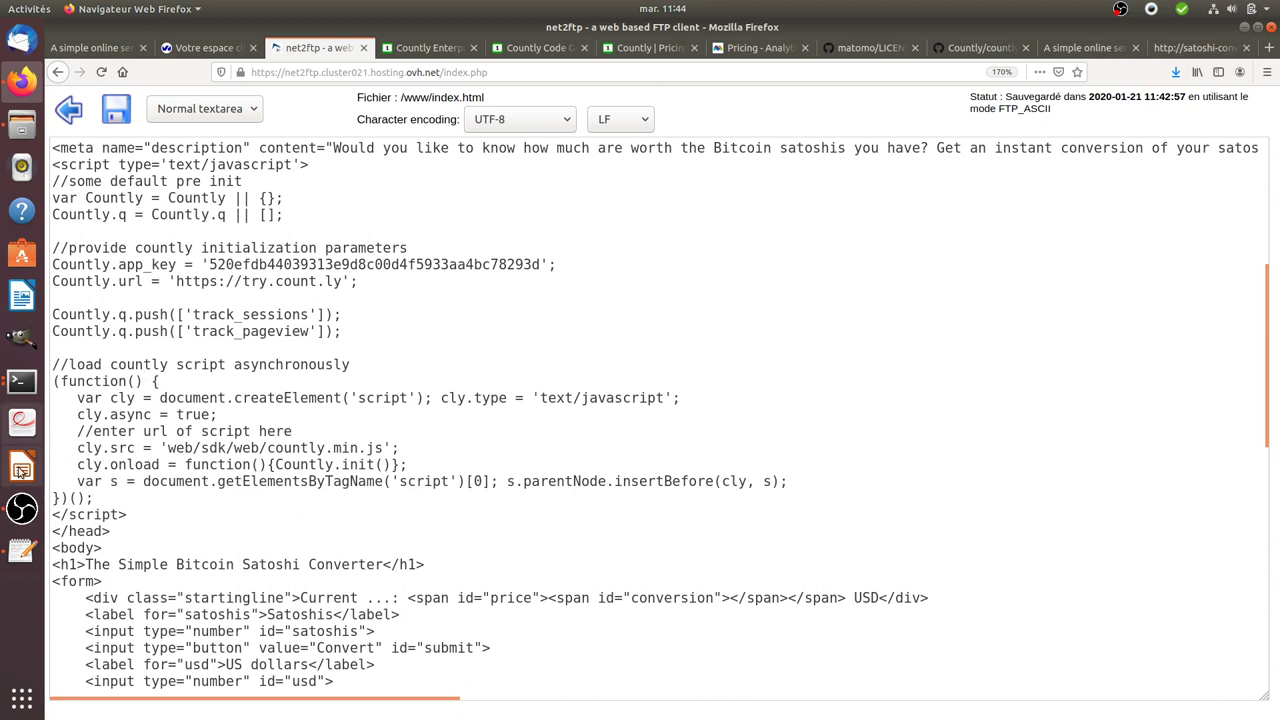
{"action": "left_click", "coordinate": [24, 556]}
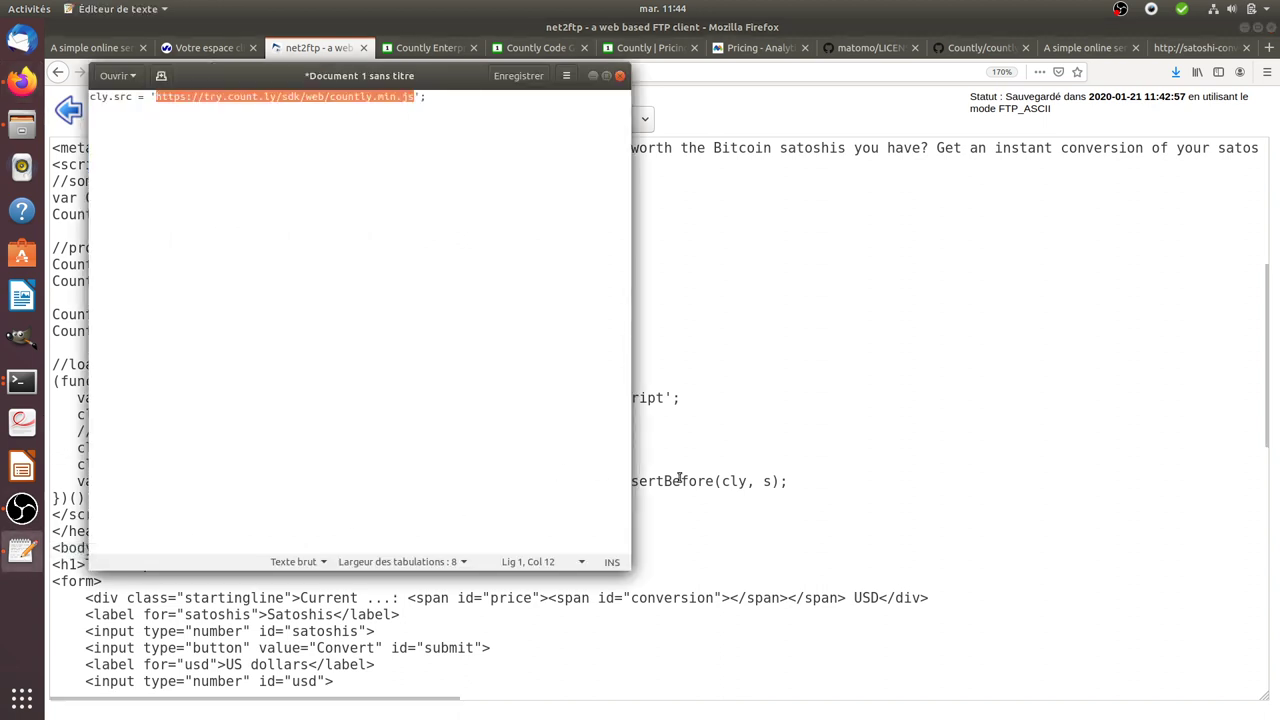
{"action": "key", "text": "alt+Tab"}
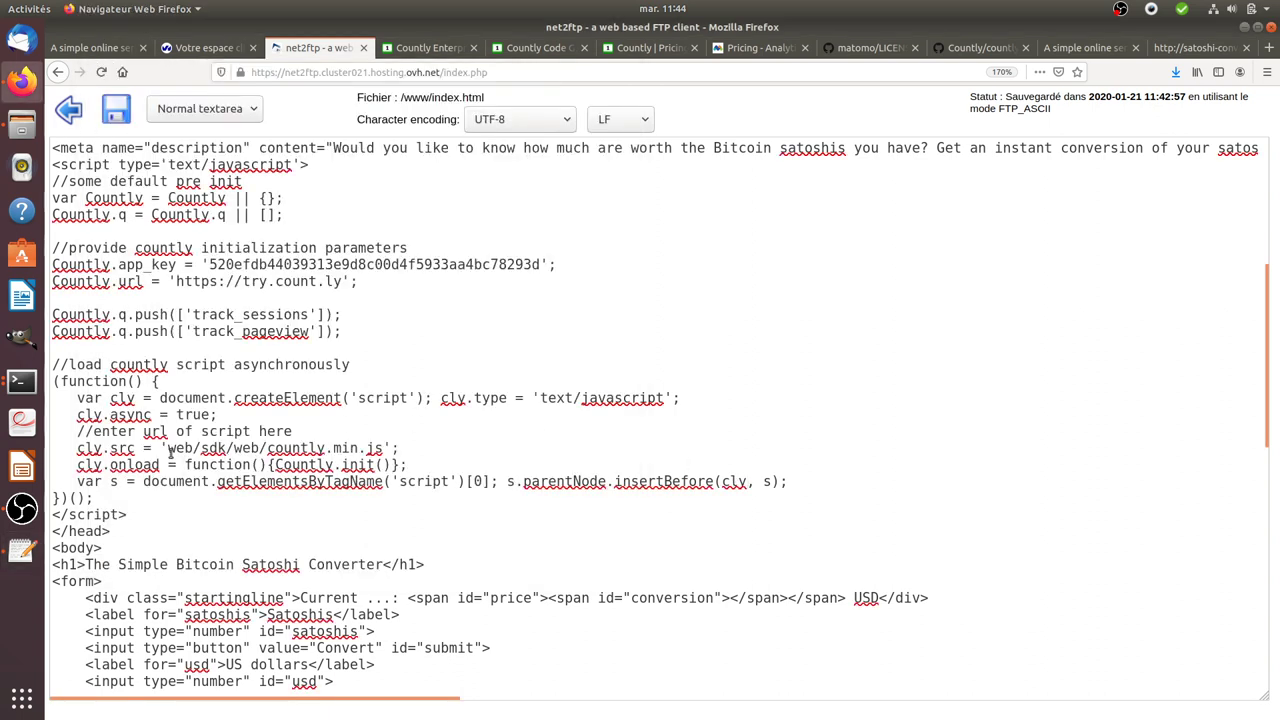
{"action": "left_click_drag", "start_coordinate": [167, 449], "coordinate": [385, 455]}
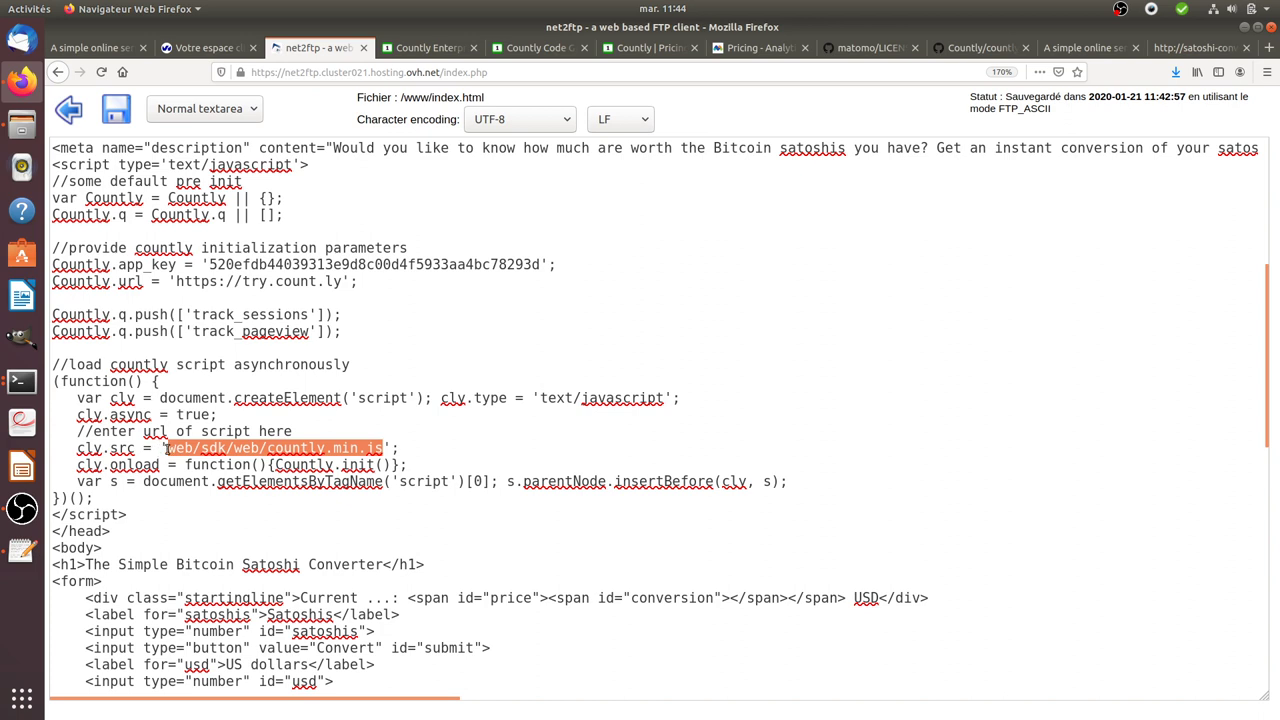
{"action": "type", "text": "https://try.count.ly/sdk/web/countly.min.js"}
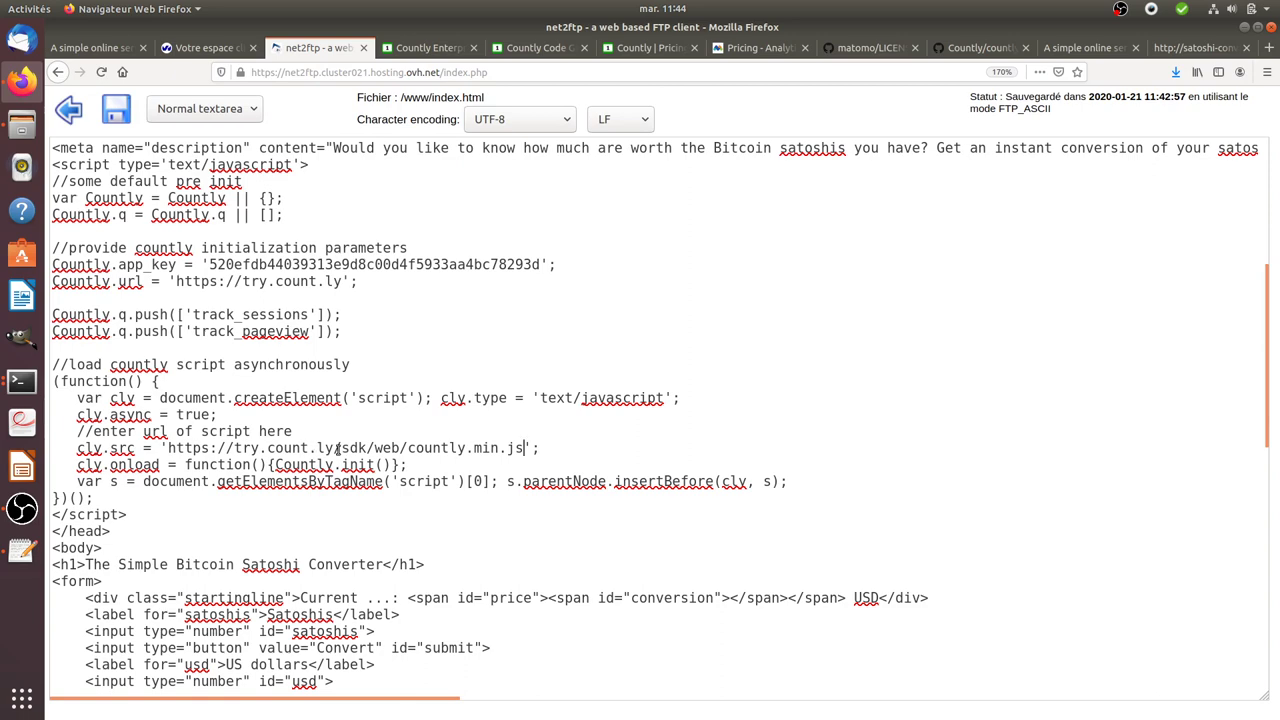
{"action": "left_click_drag", "start_coordinate": [333, 448], "coordinate": [210, 448]}
{"action": "left_click", "coordinate": [116, 109]}
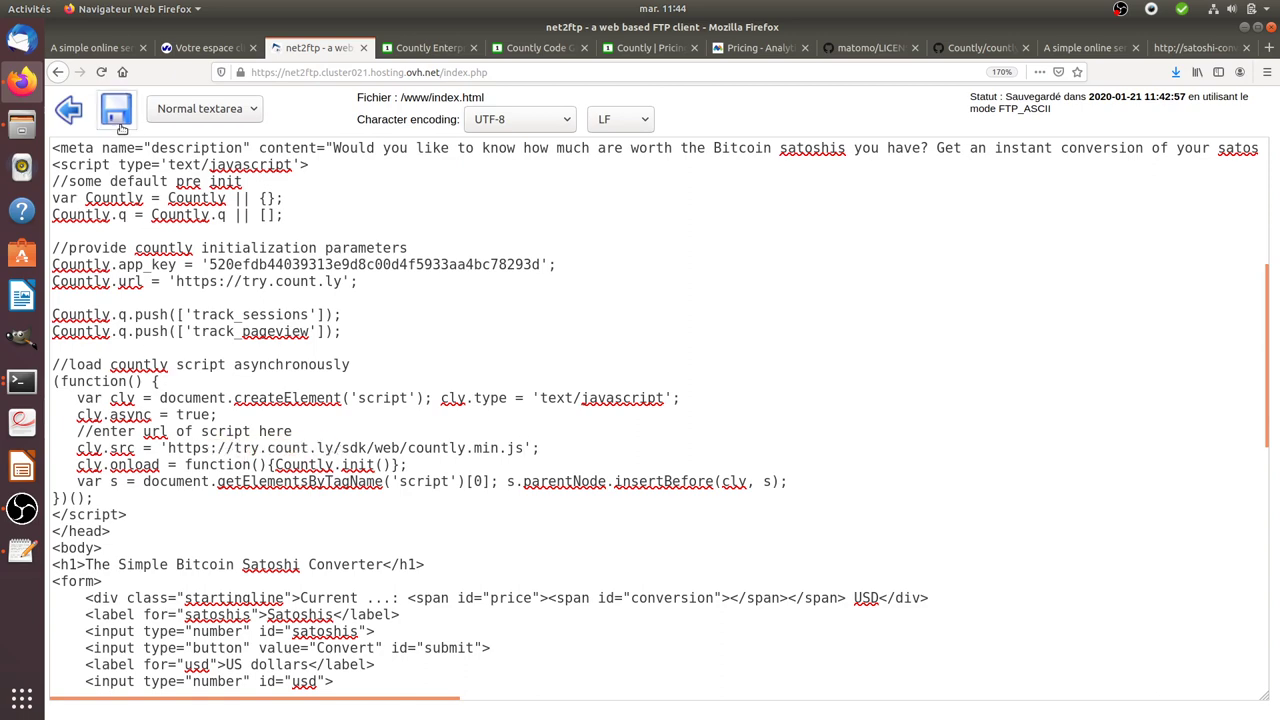
{"action": "left_click", "coordinate": [1090, 50]}
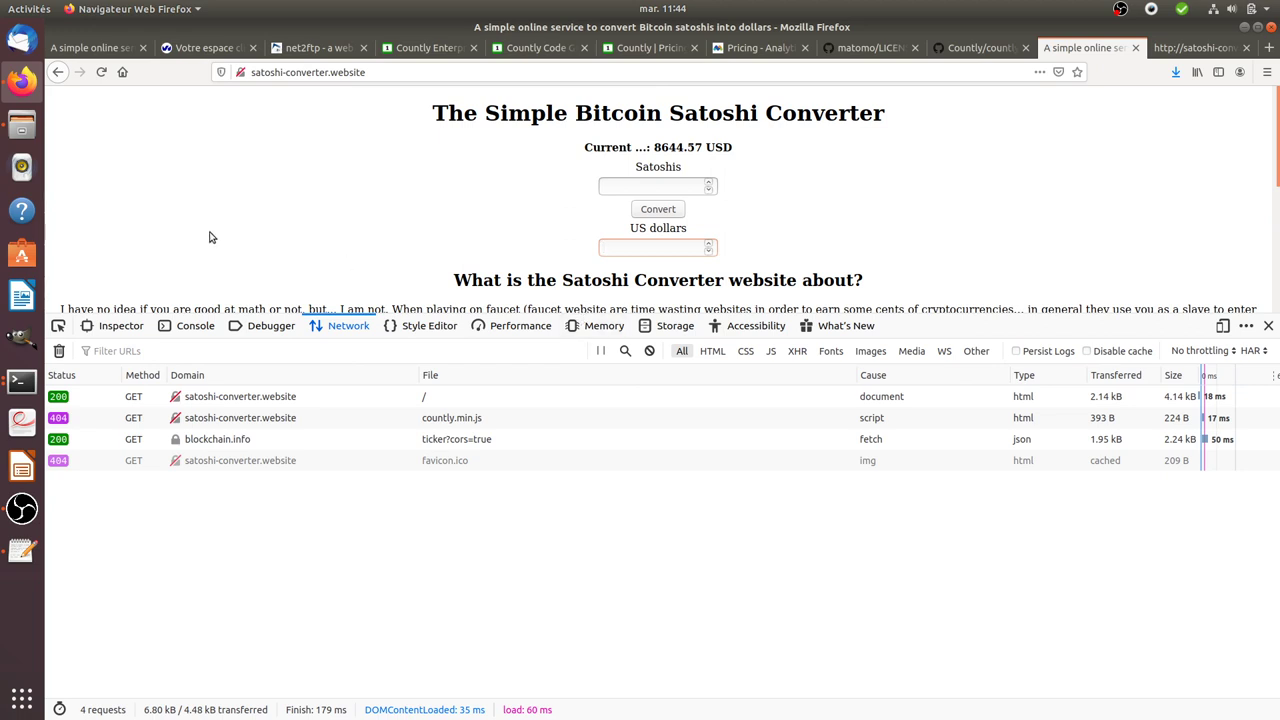
Reload the converter site and inspect the try.count.ly events request in the Network panel
{"action": "left_click", "coordinate": [98, 73]}
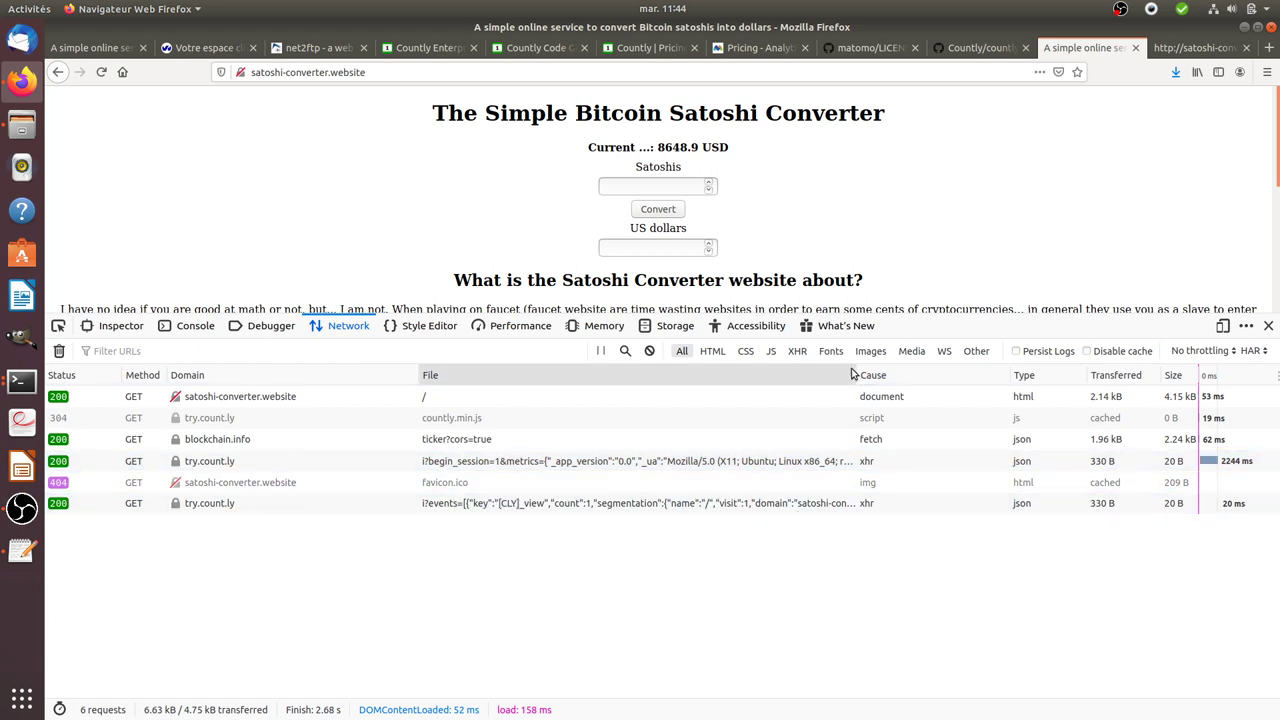
{"action": "left_click_drag", "start_coordinate": [857, 373], "coordinate": [867, 374]}
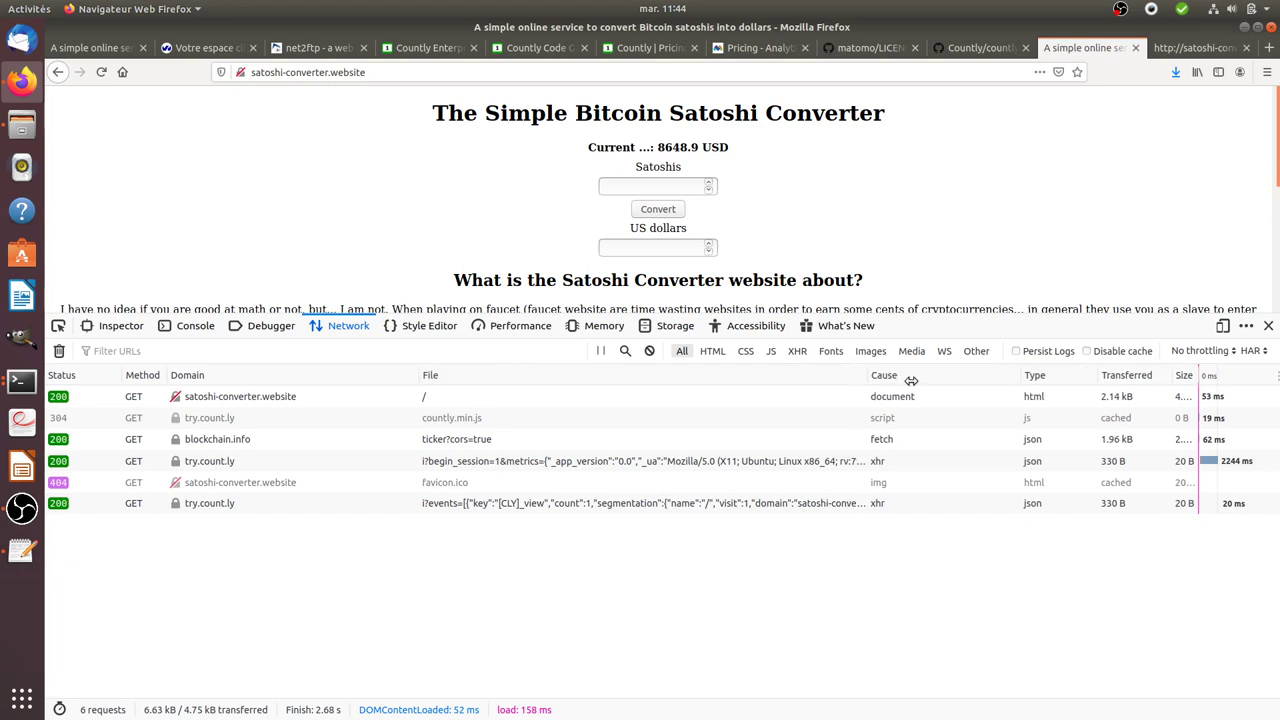
{"action": "left_click", "coordinate": [832, 502]}
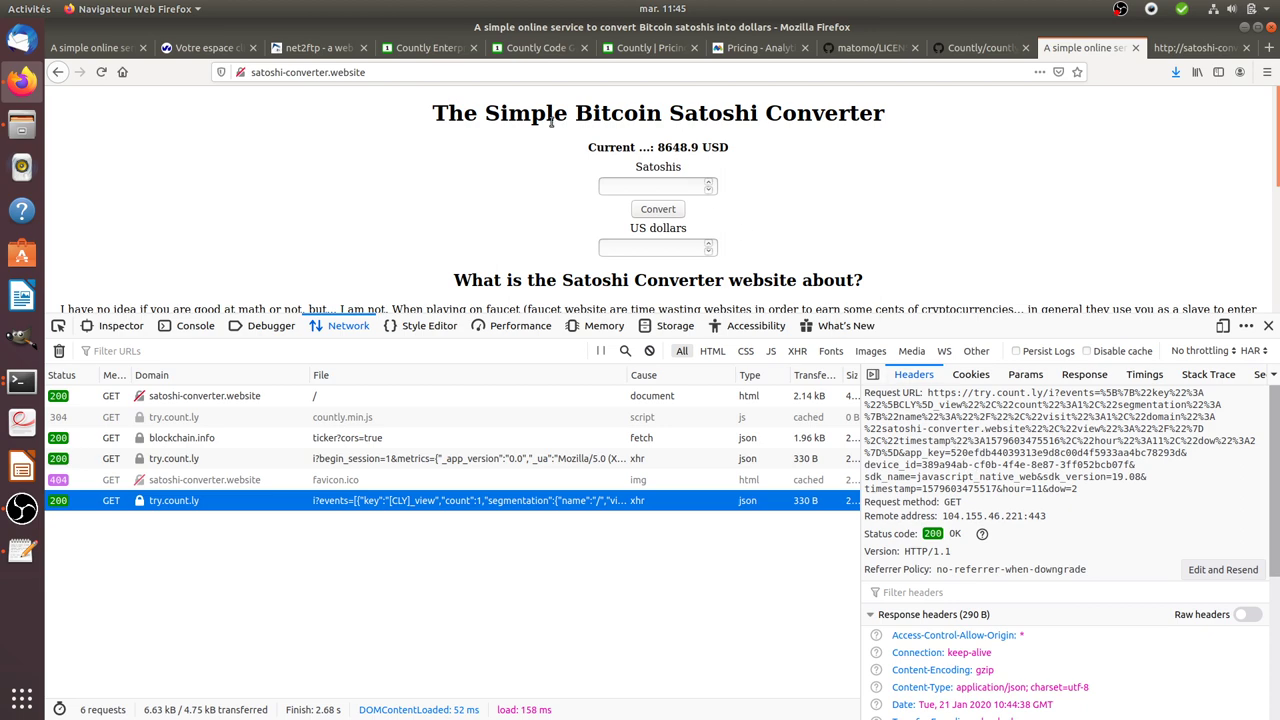
Switch the Countly dashboard to Converter v2 and review its overview: one session from France
{"action": "left_click", "coordinate": [448, 48]}
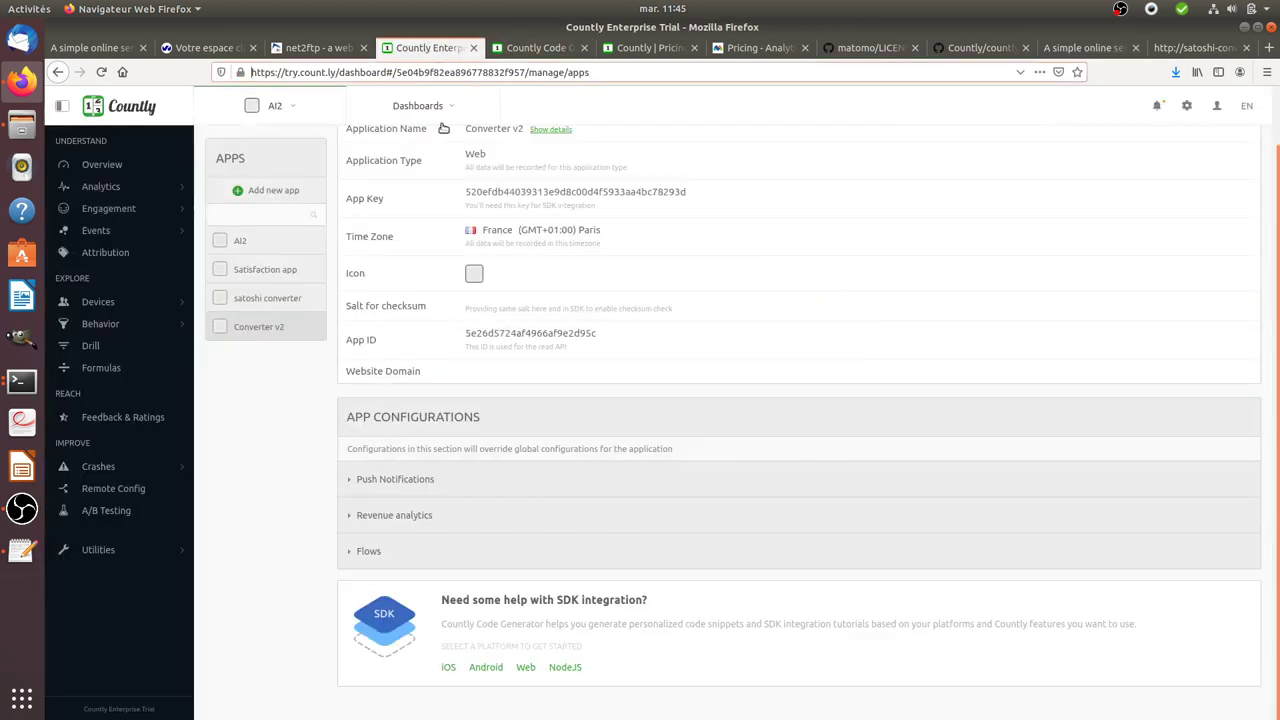
{"action": "scroll", "coordinate": [430, 170], "scroll_direction": "up", "scroll_amount": 2}
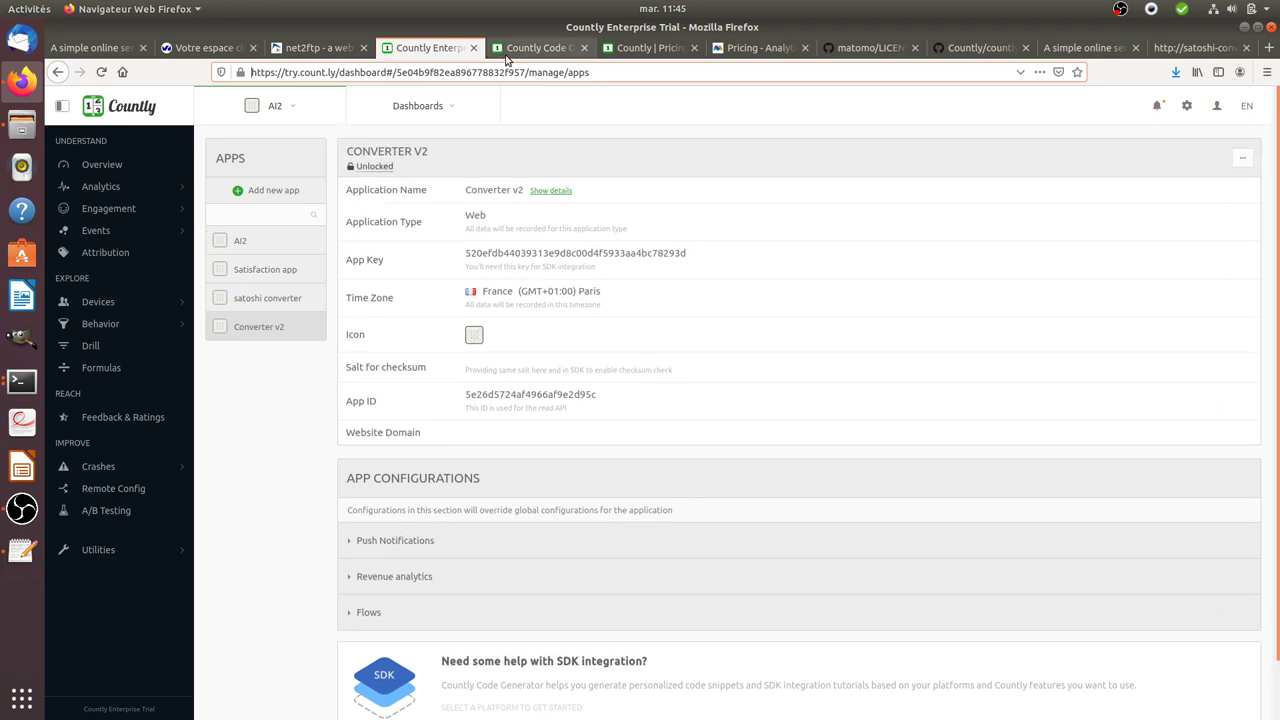
{"action": "left_click", "coordinate": [507, 50]}
{"action": "left_click", "coordinate": [432, 50]}
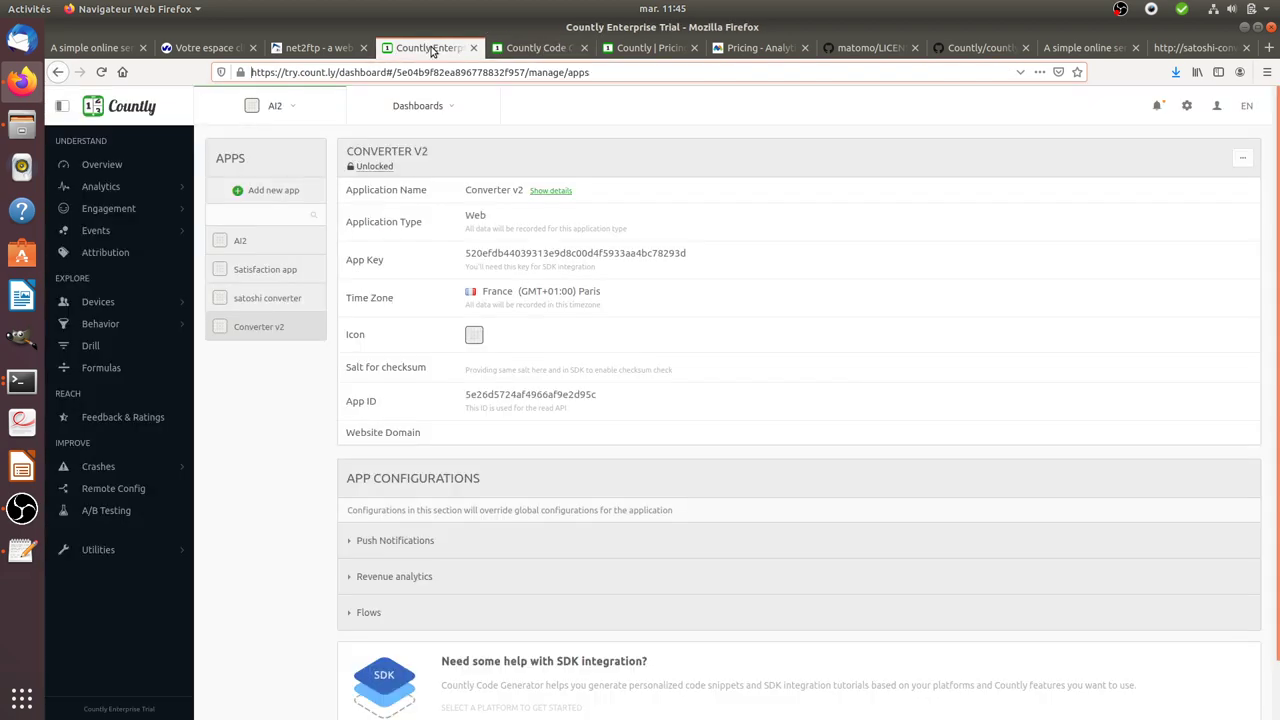
{"action": "left_click", "coordinate": [278, 105]}
{"action": "left_click", "coordinate": [230, 224]}
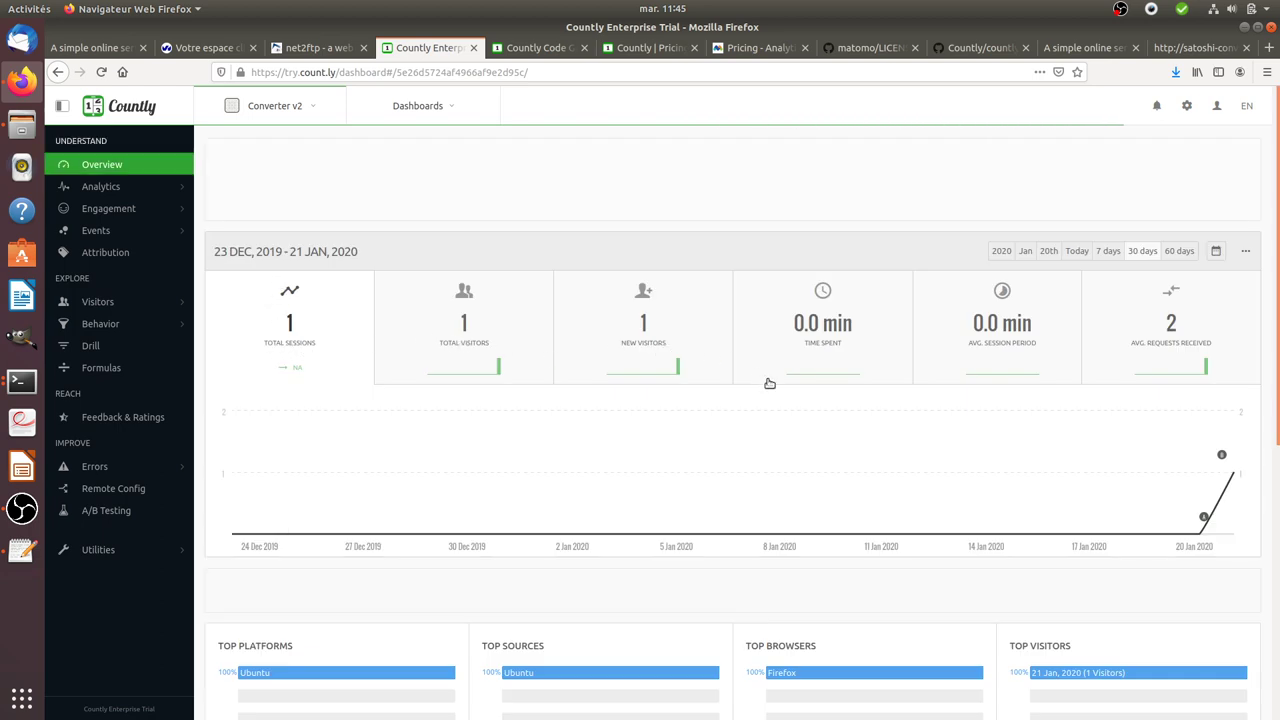
{"action": "scroll", "coordinate": [766, 440], "scroll_direction": "down", "scroll_amount": 4}
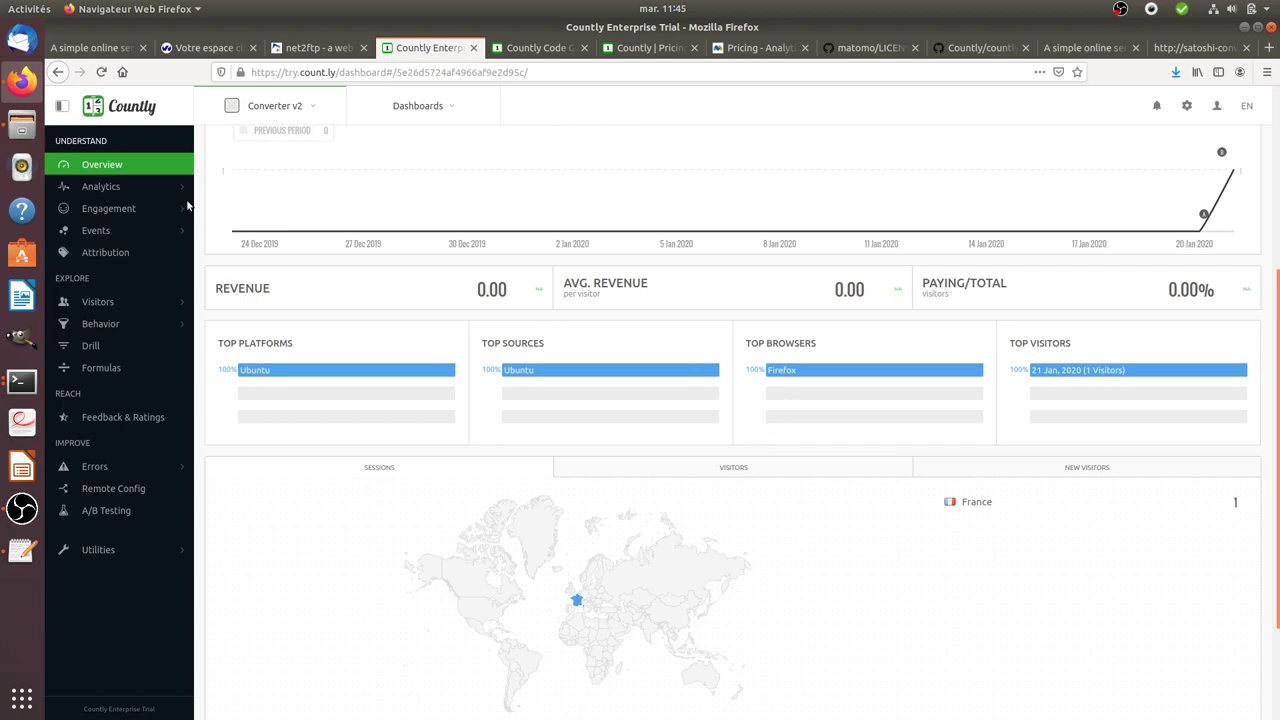
{"action": "left_click", "coordinate": [90, 187]}
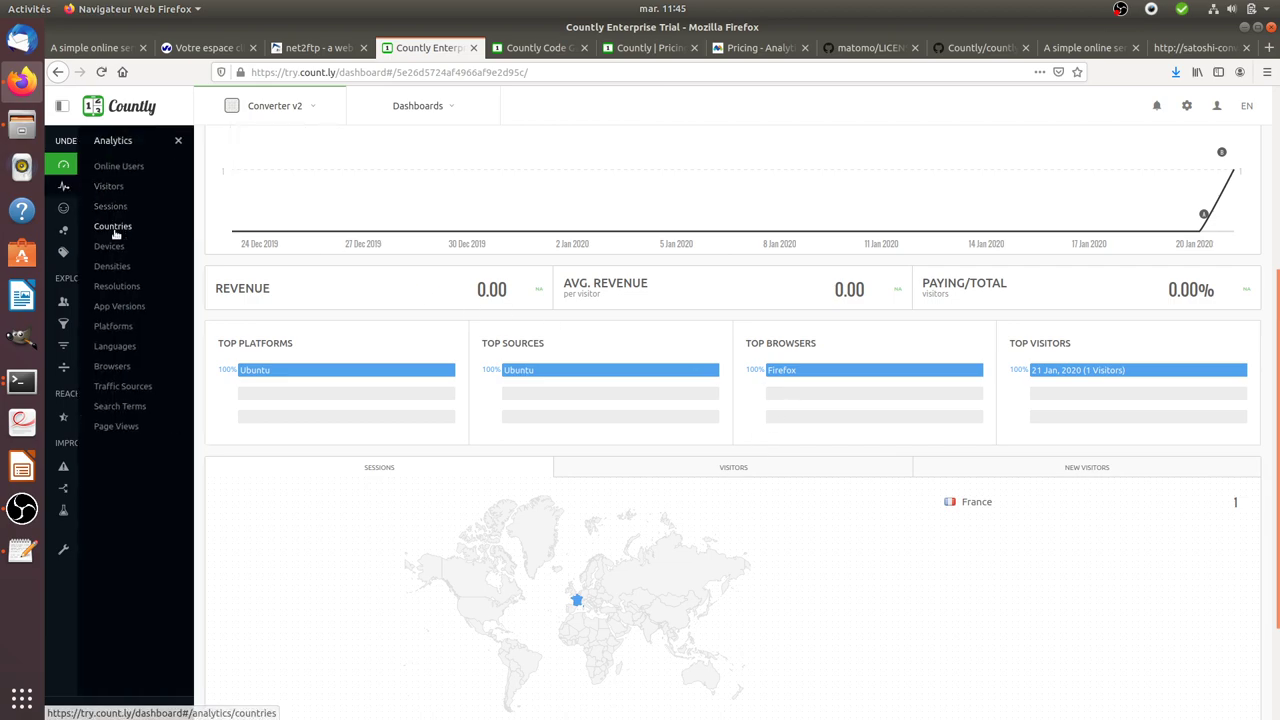
Step through the Countries, Devices and Resolutions reports, ending on Languages showing English at 100%
{"action": "left_click", "coordinate": [113, 228]}
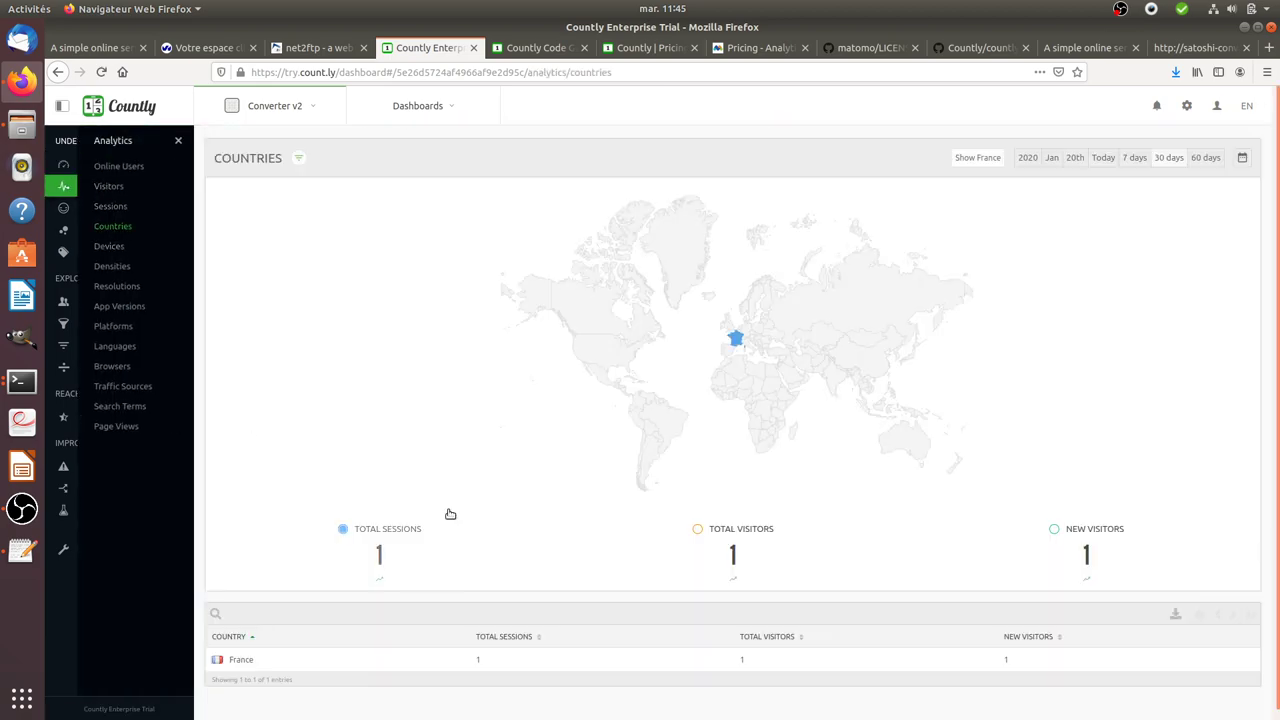
{"action": "left_click", "coordinate": [128, 248]}
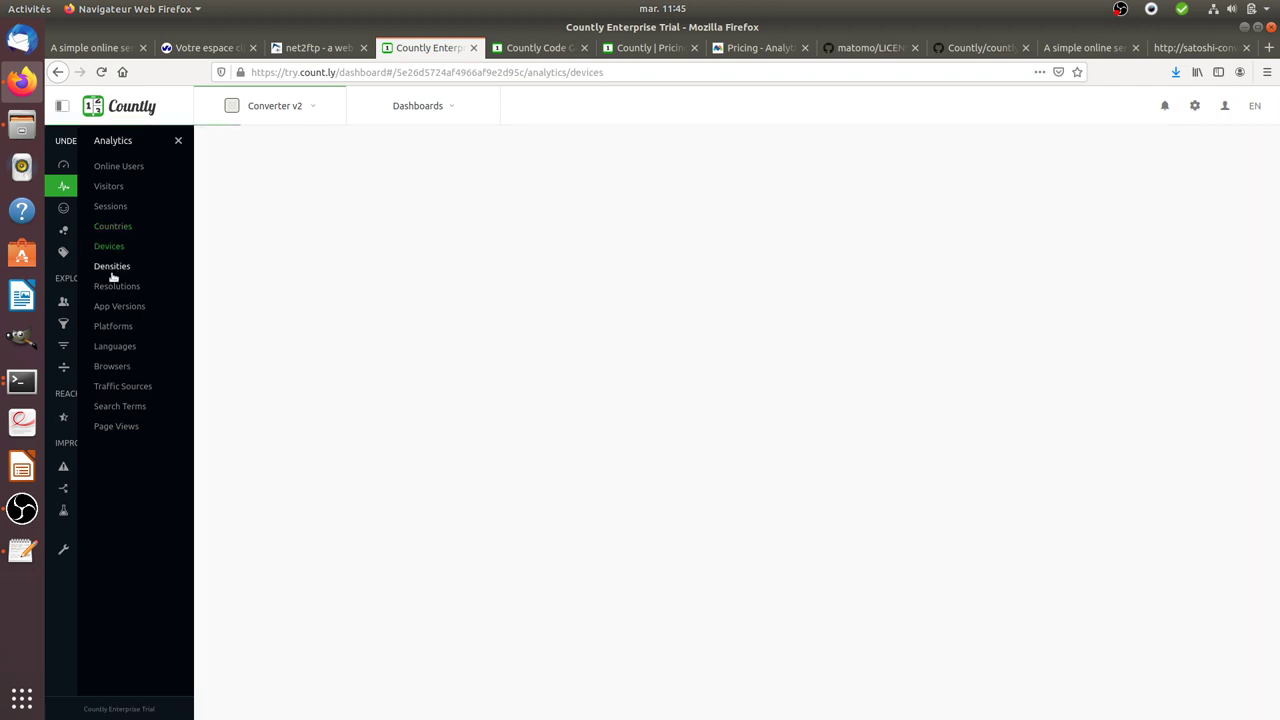
{"action": "left_click", "coordinate": [116, 287]}
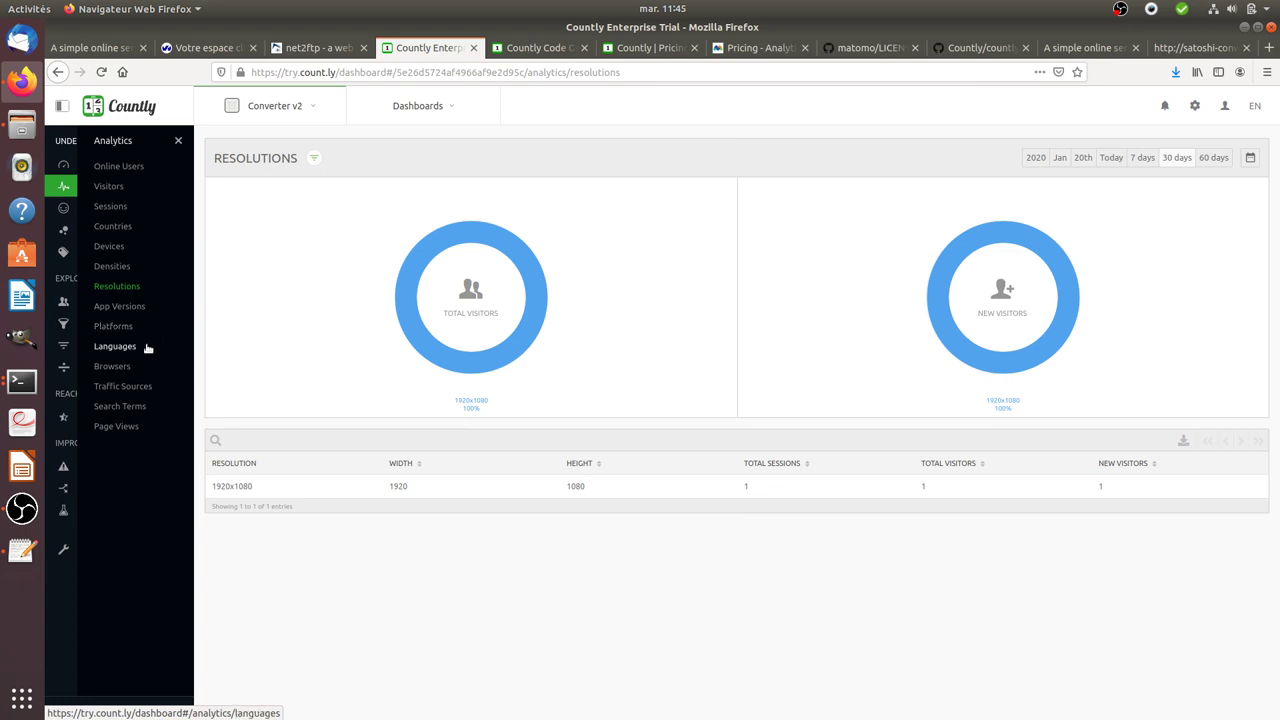
{"action": "left_click", "coordinate": [144, 348]}
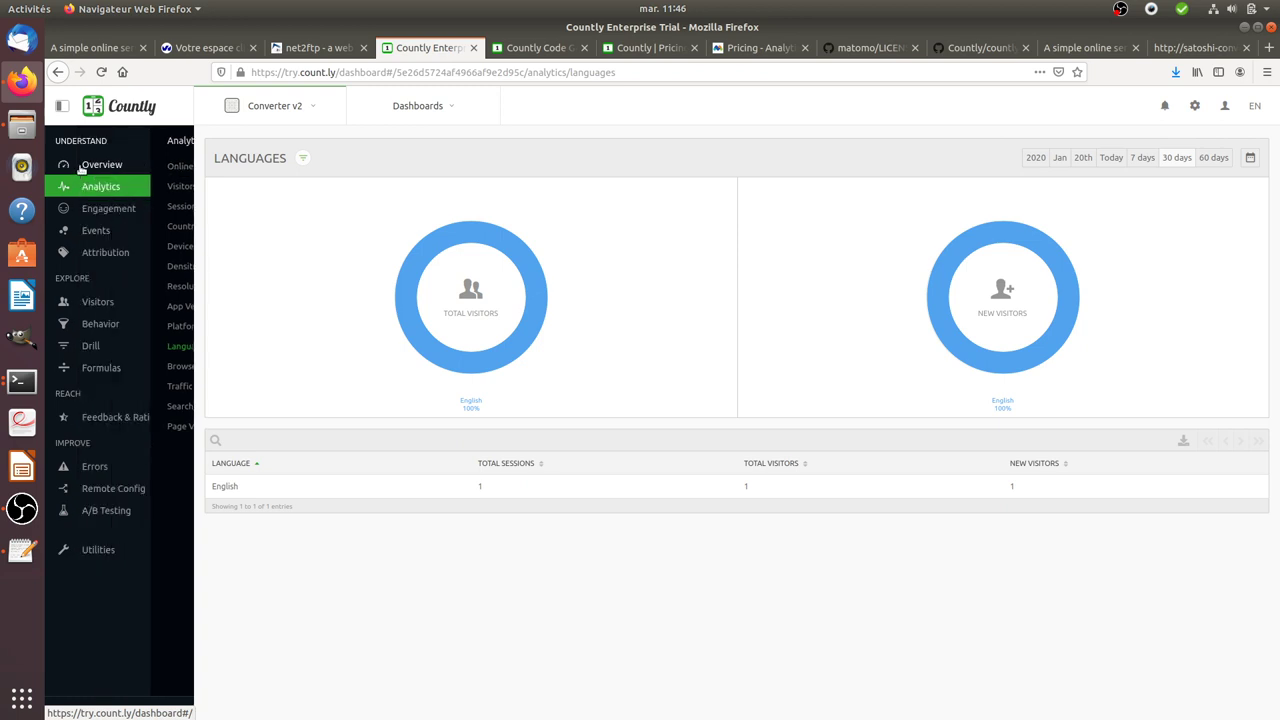
Go back to the Converter v2 Overview showing 1 online visitor and 1 total session
{"action": "left_click", "coordinate": [80, 166]}
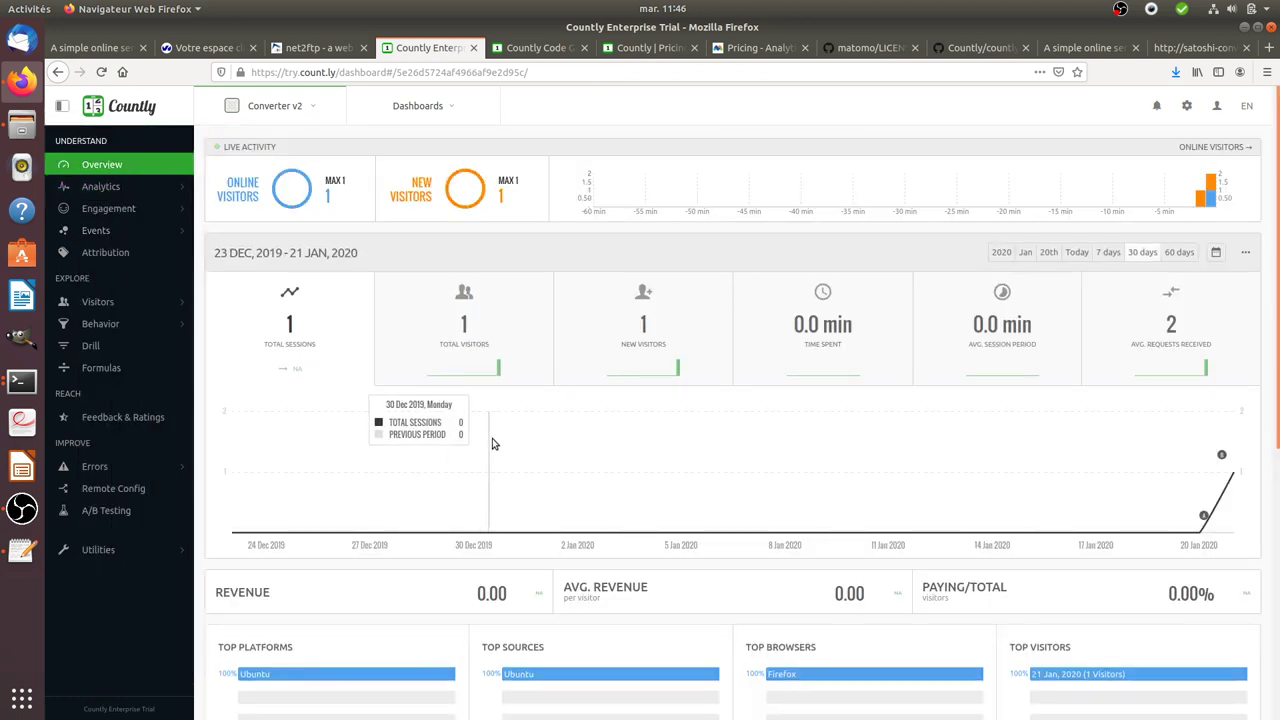
{"action": "scroll", "coordinate": [846, 414], "scroll_direction": "down", "scroll_amount": 2}
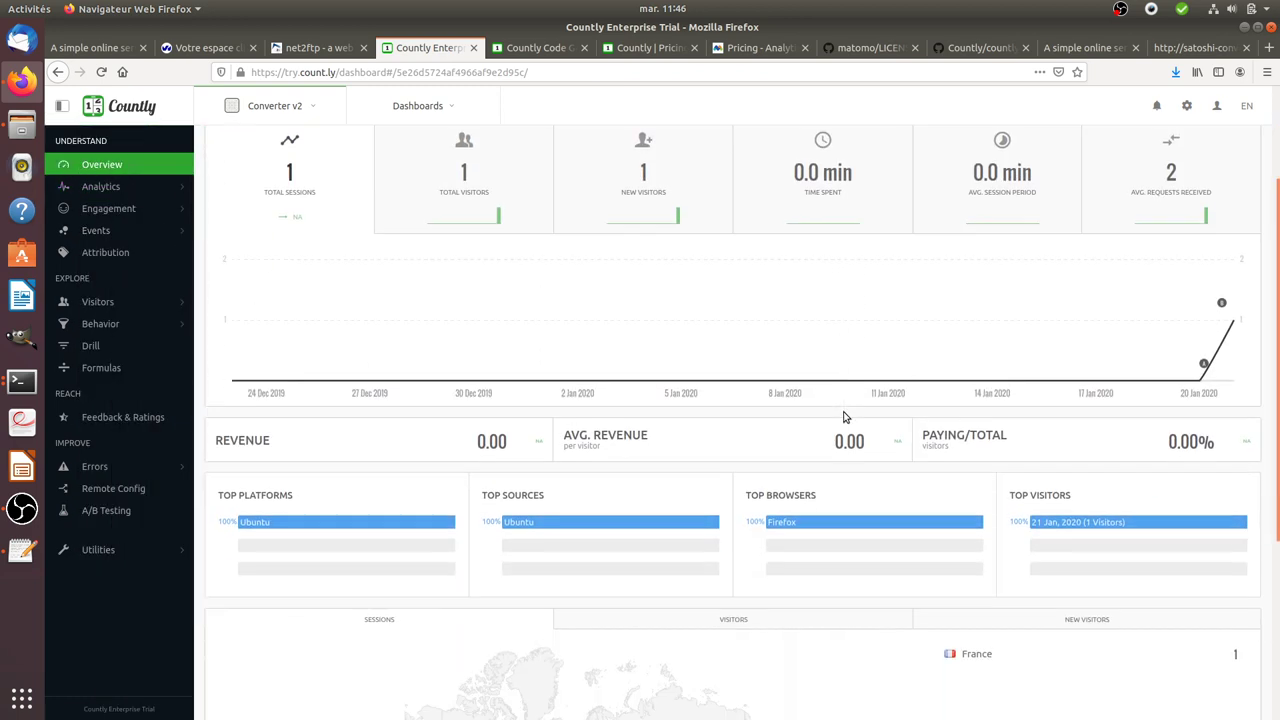
{"action": "scroll", "coordinate": [848, 365], "scroll_direction": "up", "scroll_amount": 1}
{"action": "scroll", "coordinate": [740, 362], "scroll_direction": "up", "scroll_amount": 1}
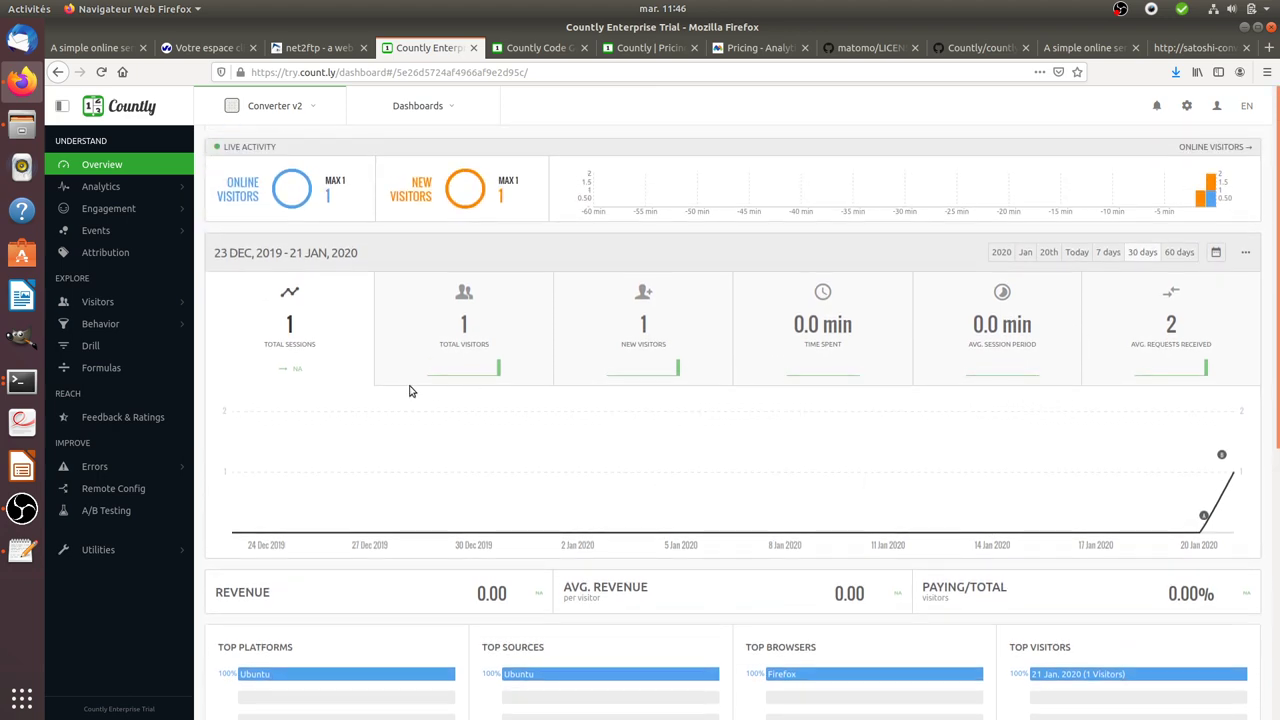